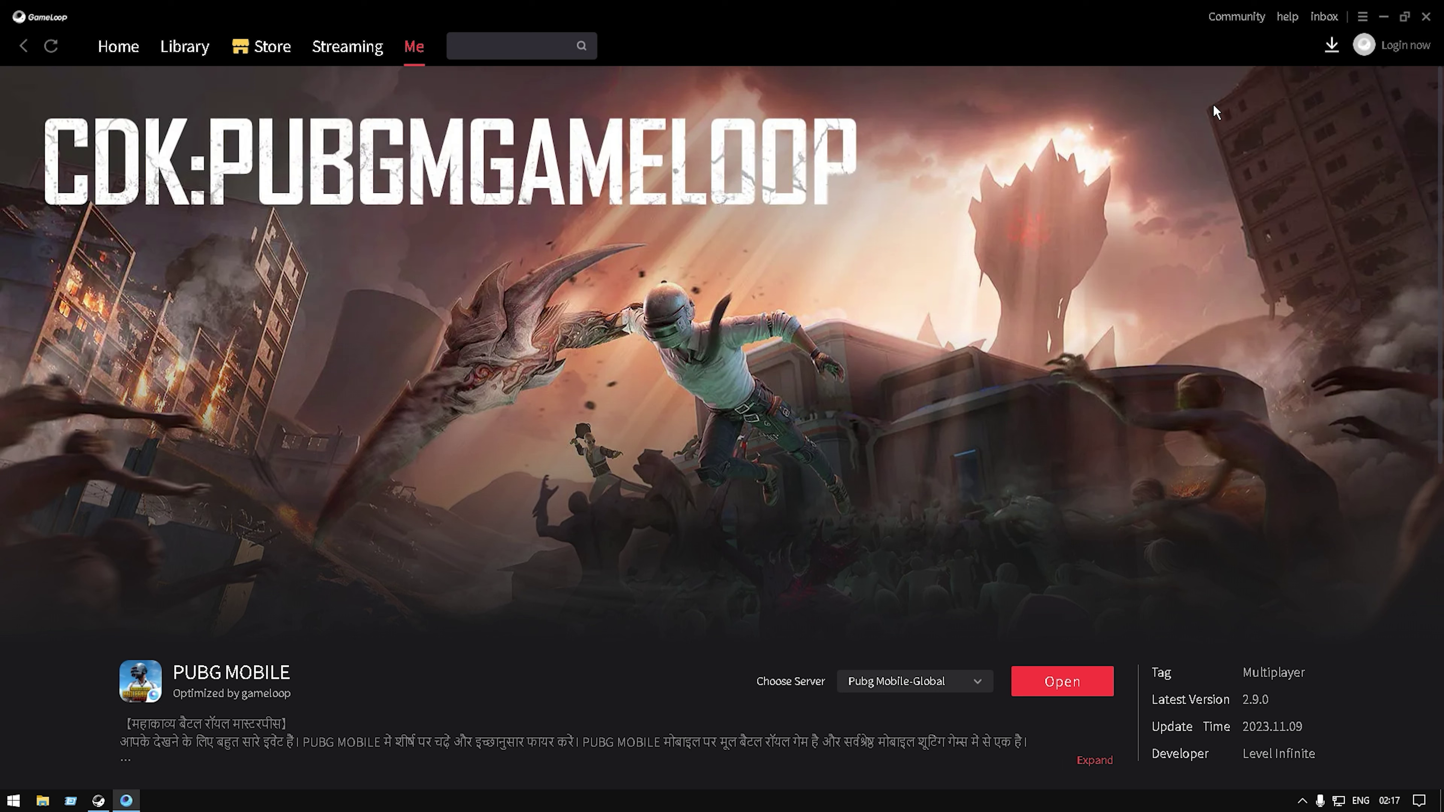
Open the emulator's settings, check the country/district choices in the basic settings, and show the engine settings
left_click(1361, 19)
left_click(1307, 90)
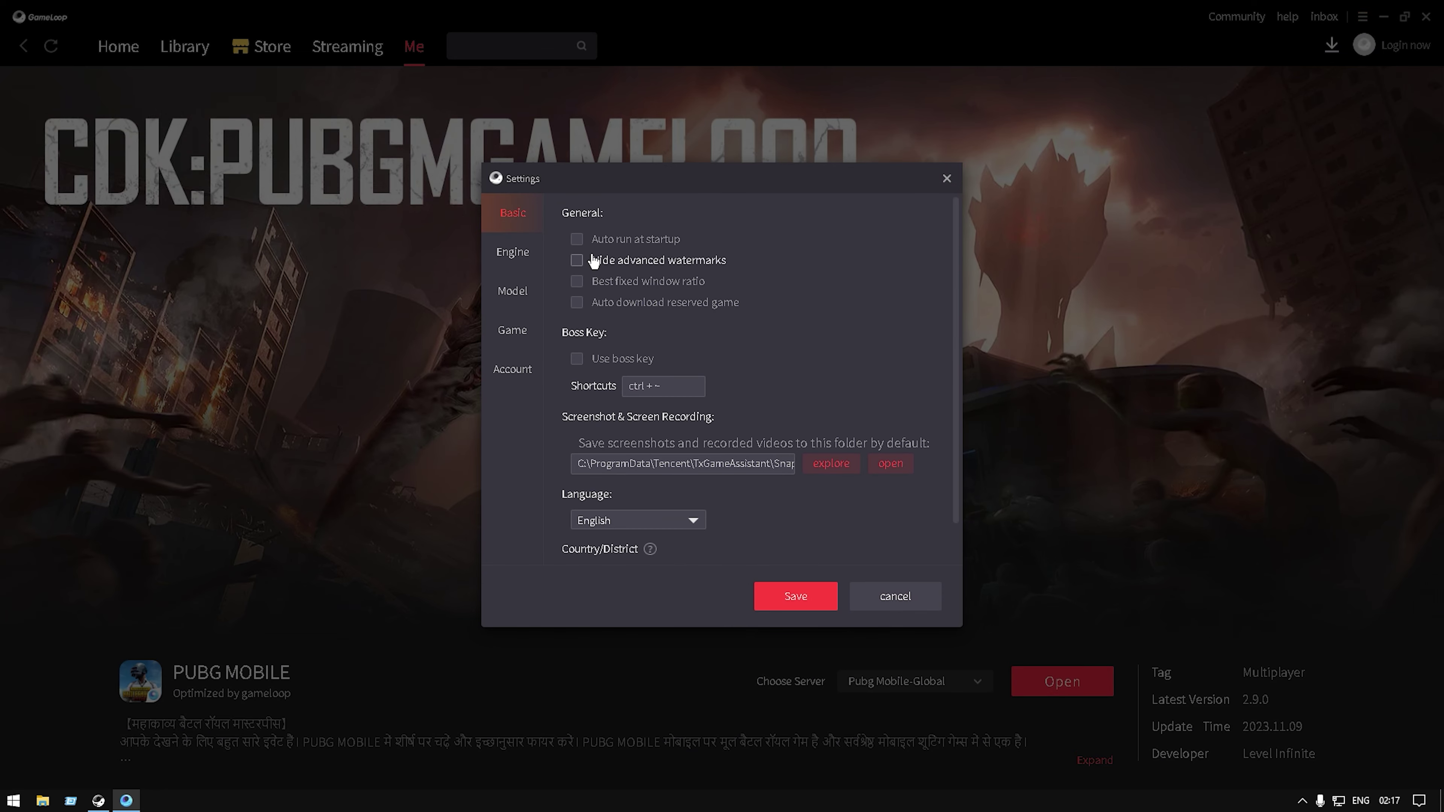
scroll(886, 327, "down", 1)
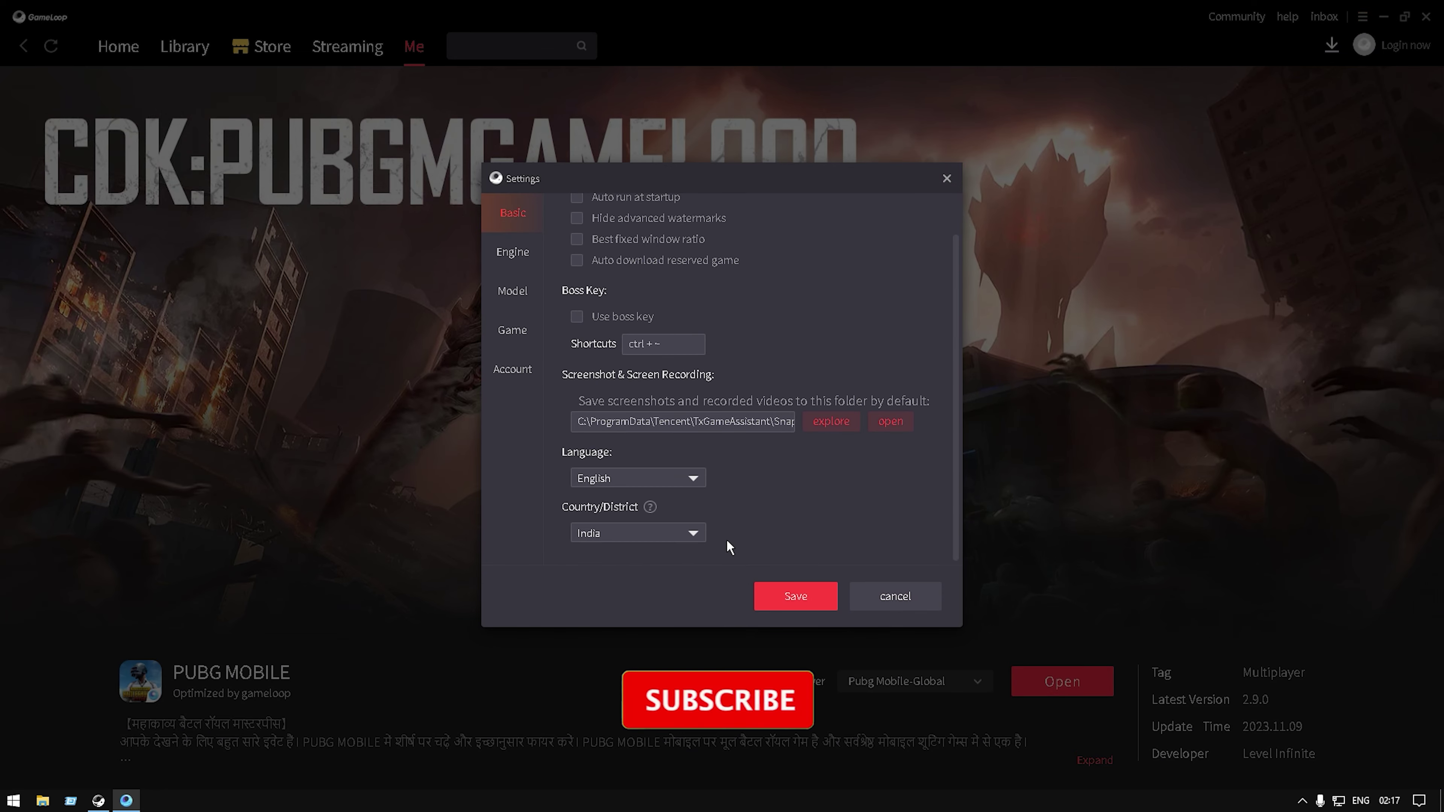
left_click(691, 533)
left_click(691, 533)
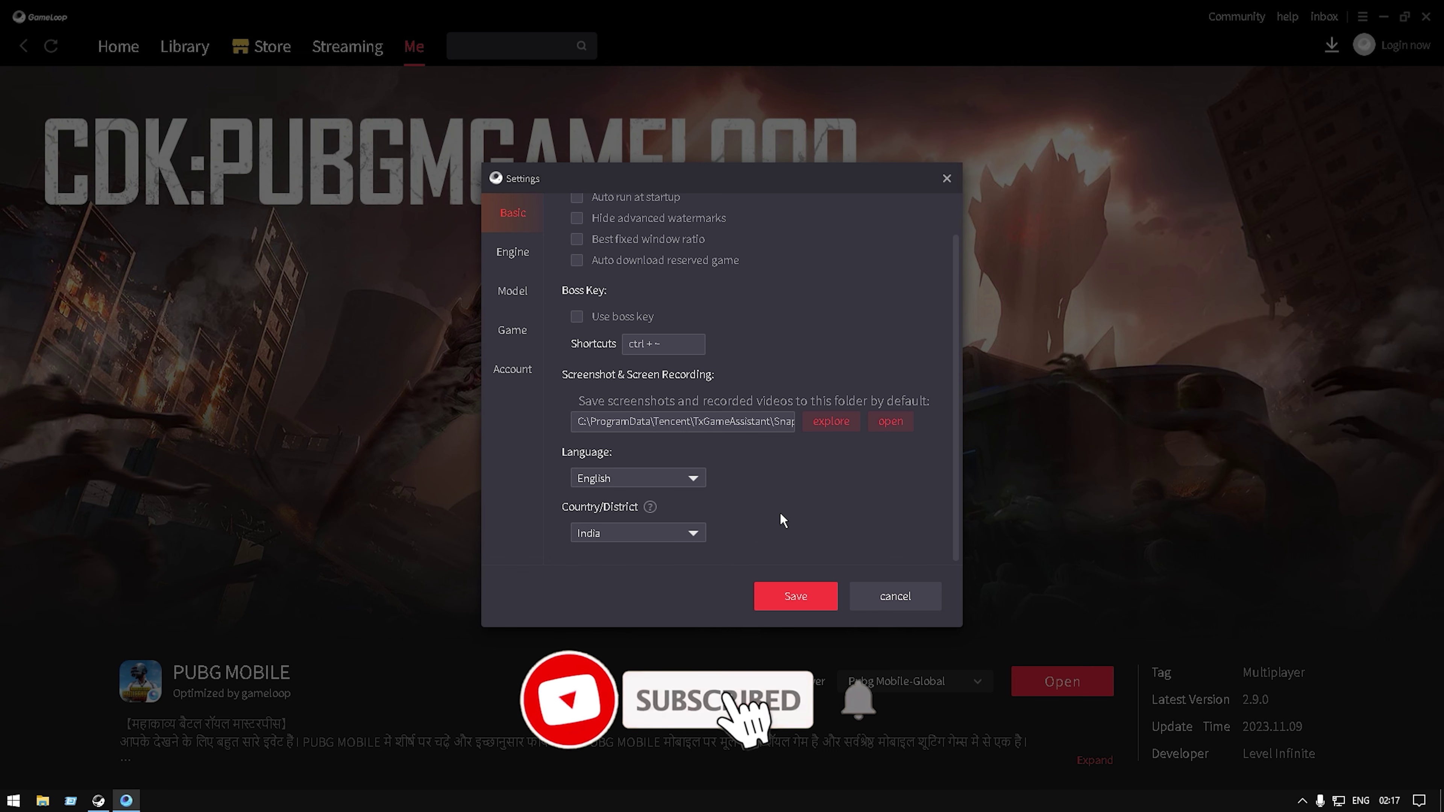
left_click(506, 255)
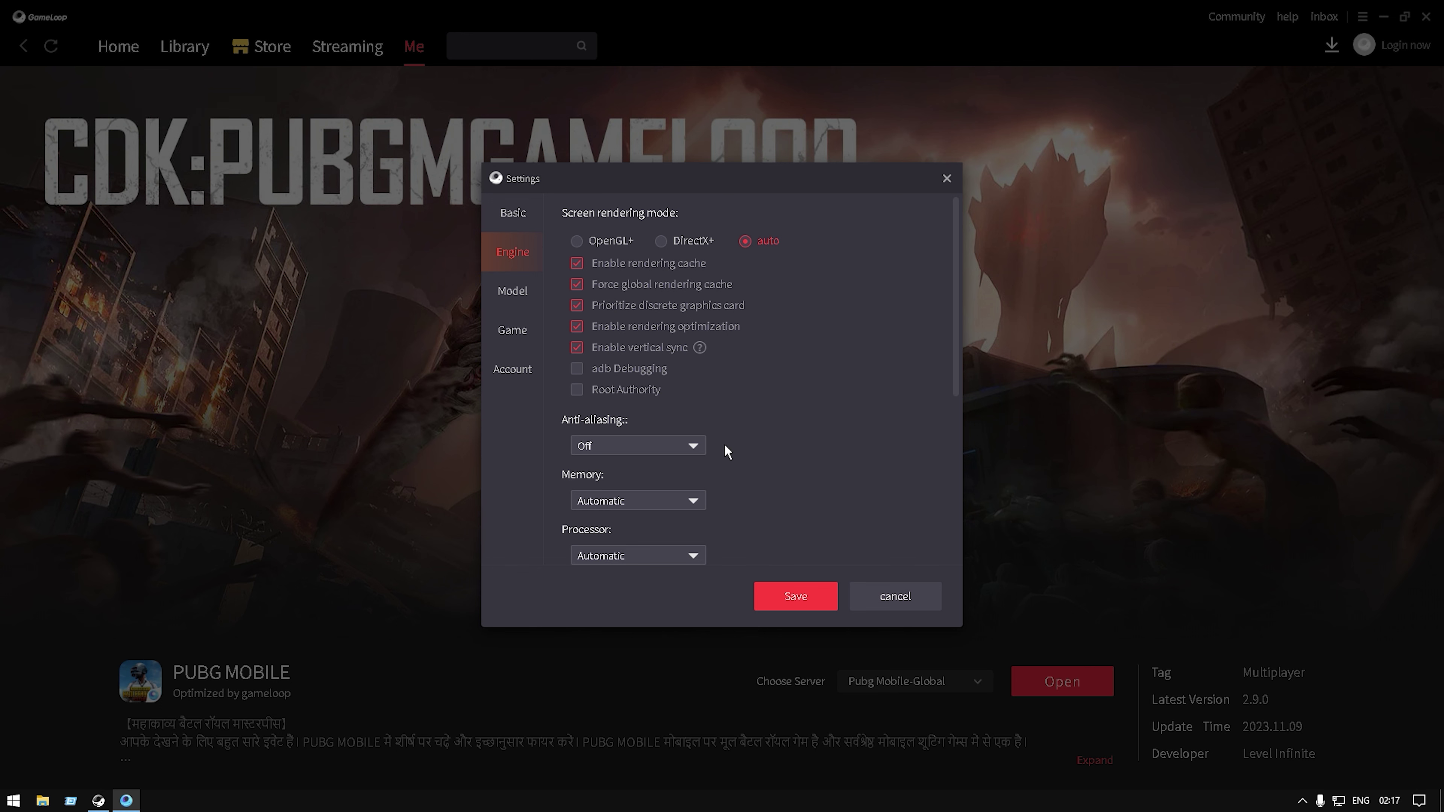
Check the CPU's core and logical processor details in Task Manager's performance view, and close it
right_click(769, 801)
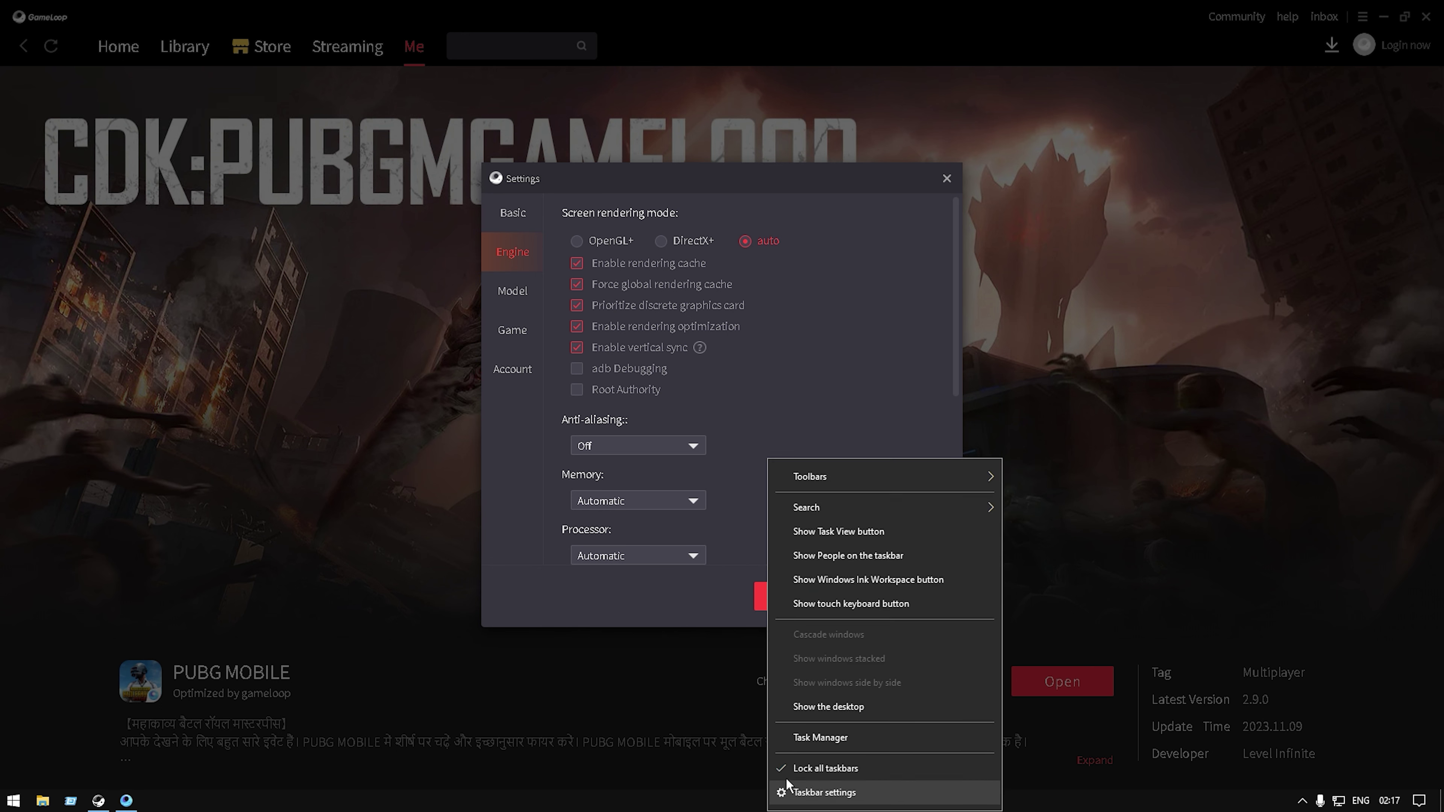
left_click(813, 737)
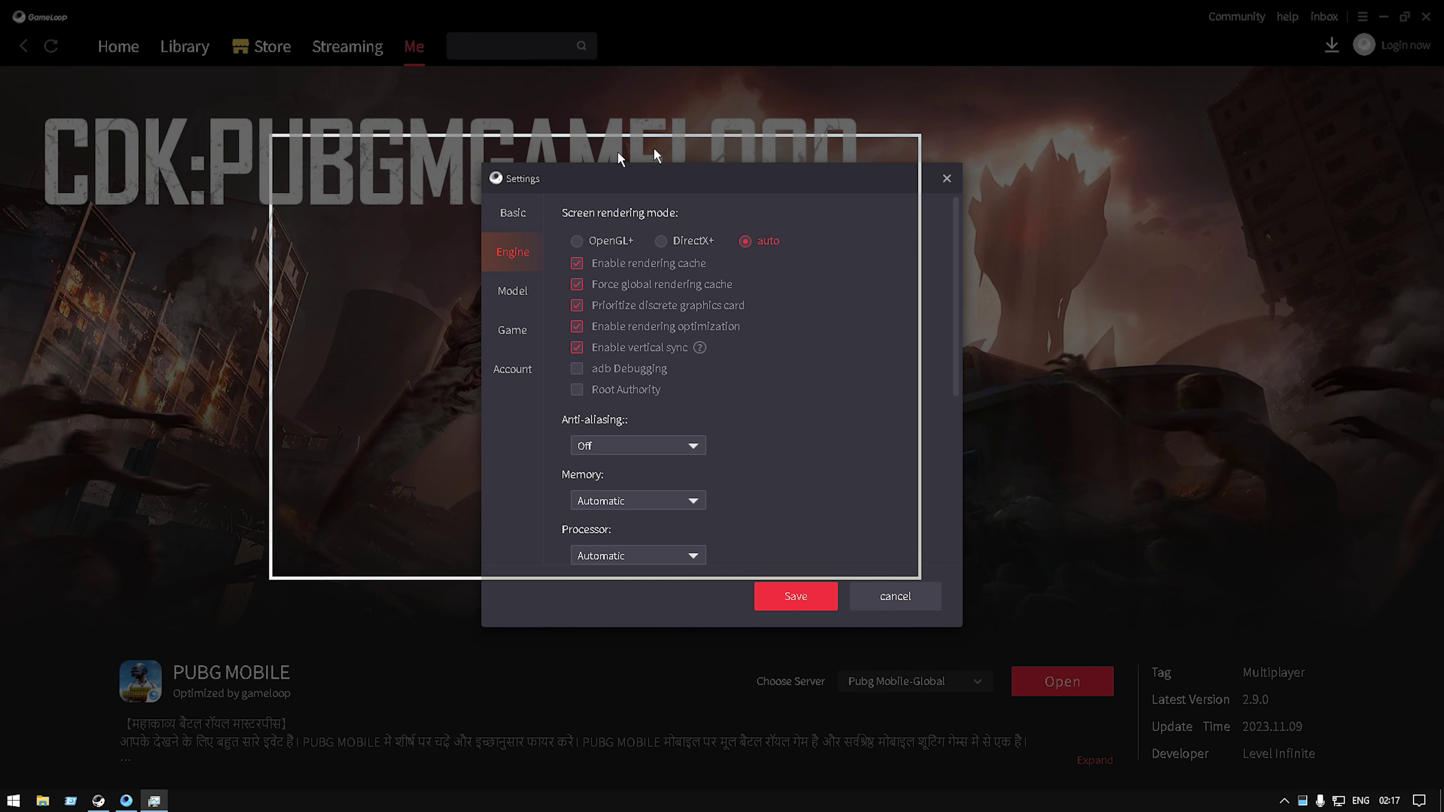
left_click(546, 166)
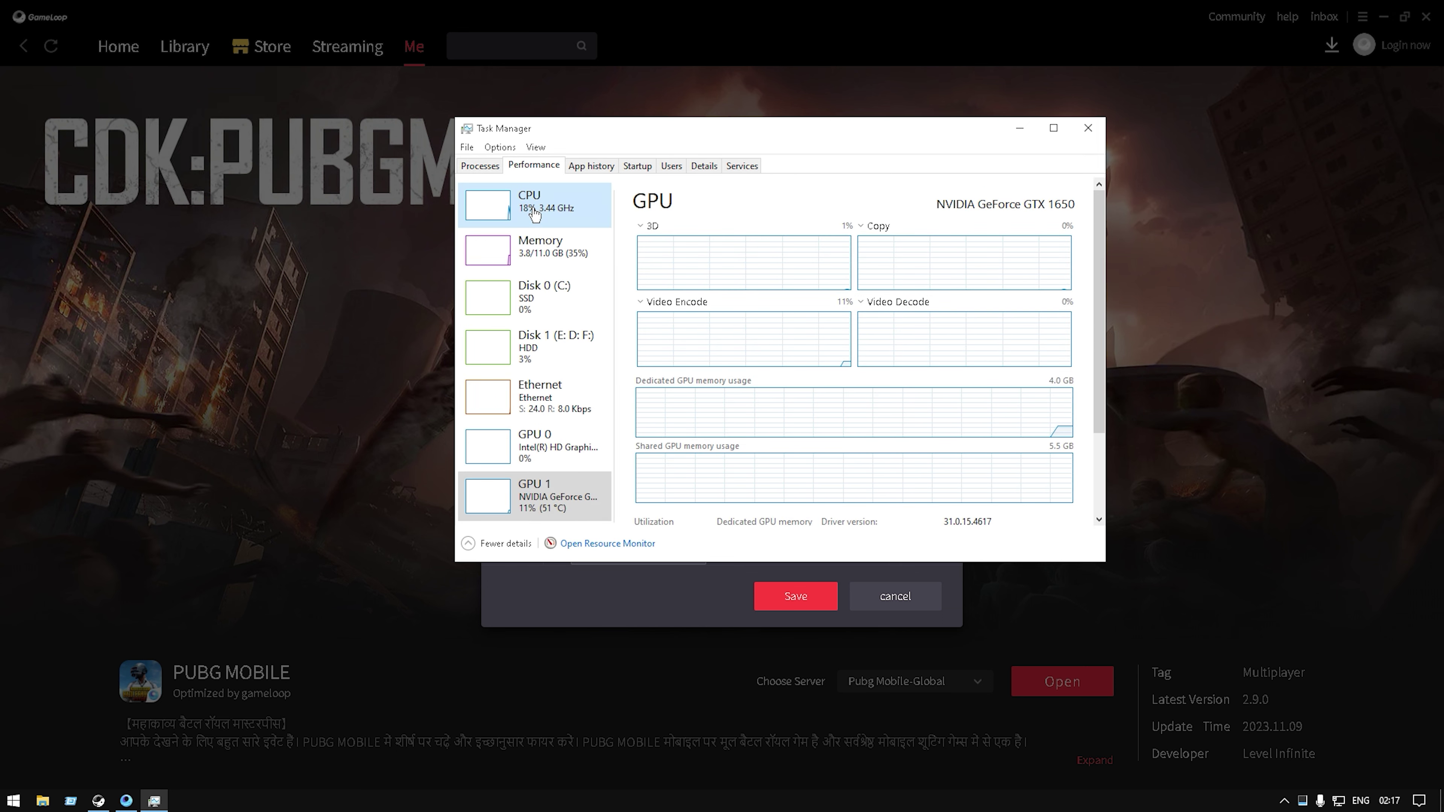
left_click(597, 218)
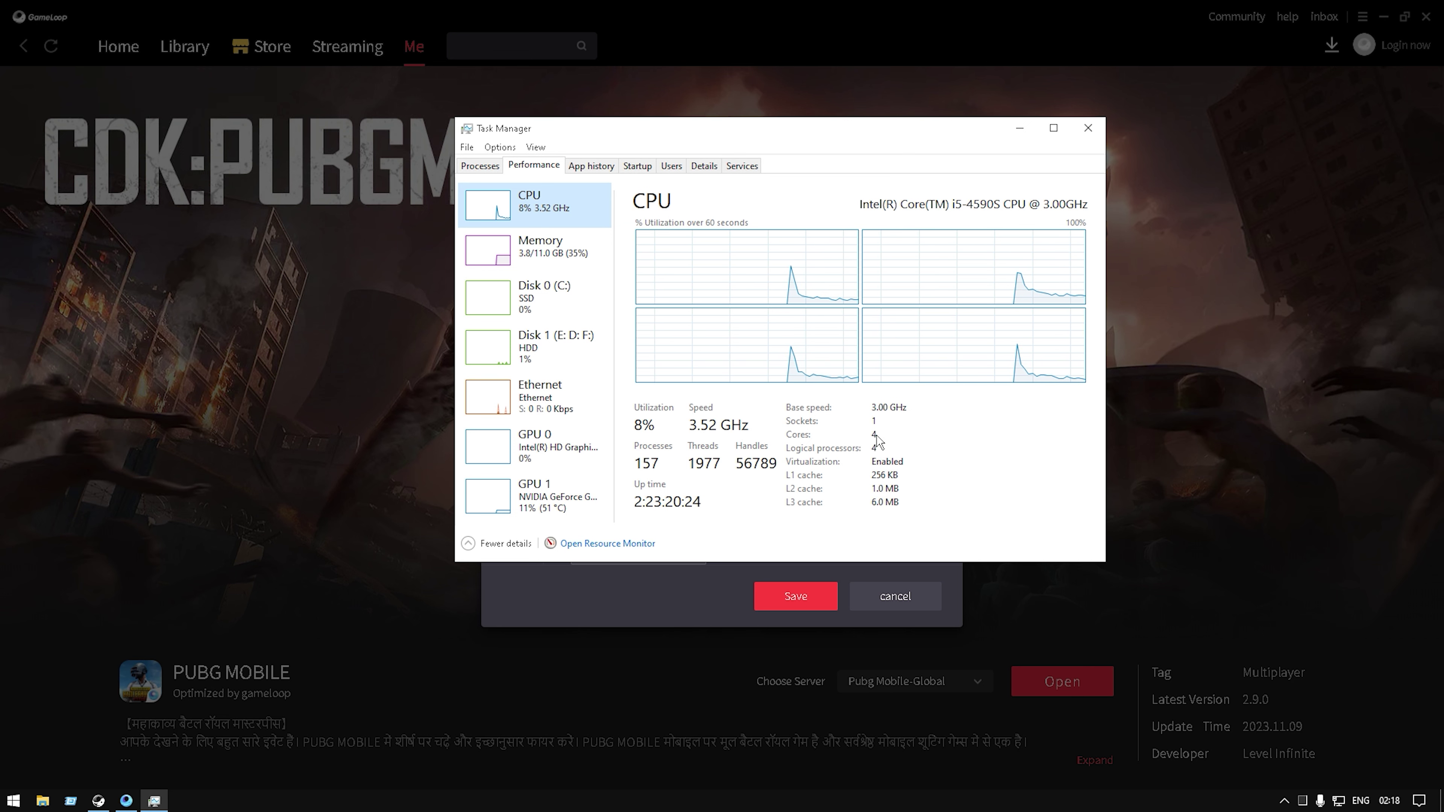
left_click(1088, 128)
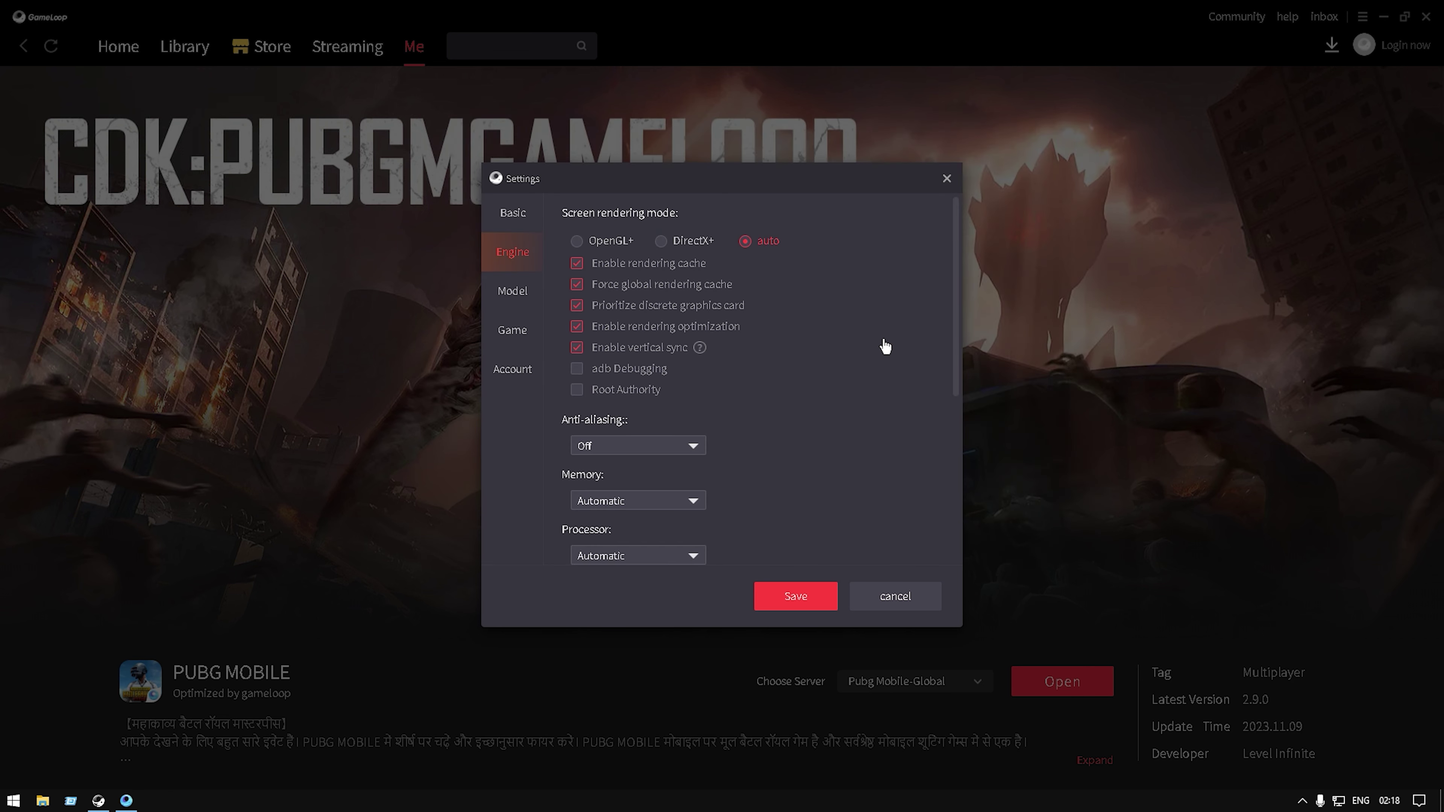
Clear the five rendering options and re-enable rendering cache, forced global rendering cache, discrete graphics card priority and rendering optimization
left_click(577, 264)
left_click(577, 285)
left_click(577, 305)
left_click(577, 327)
left_click(577, 347)
left_click(577, 265)
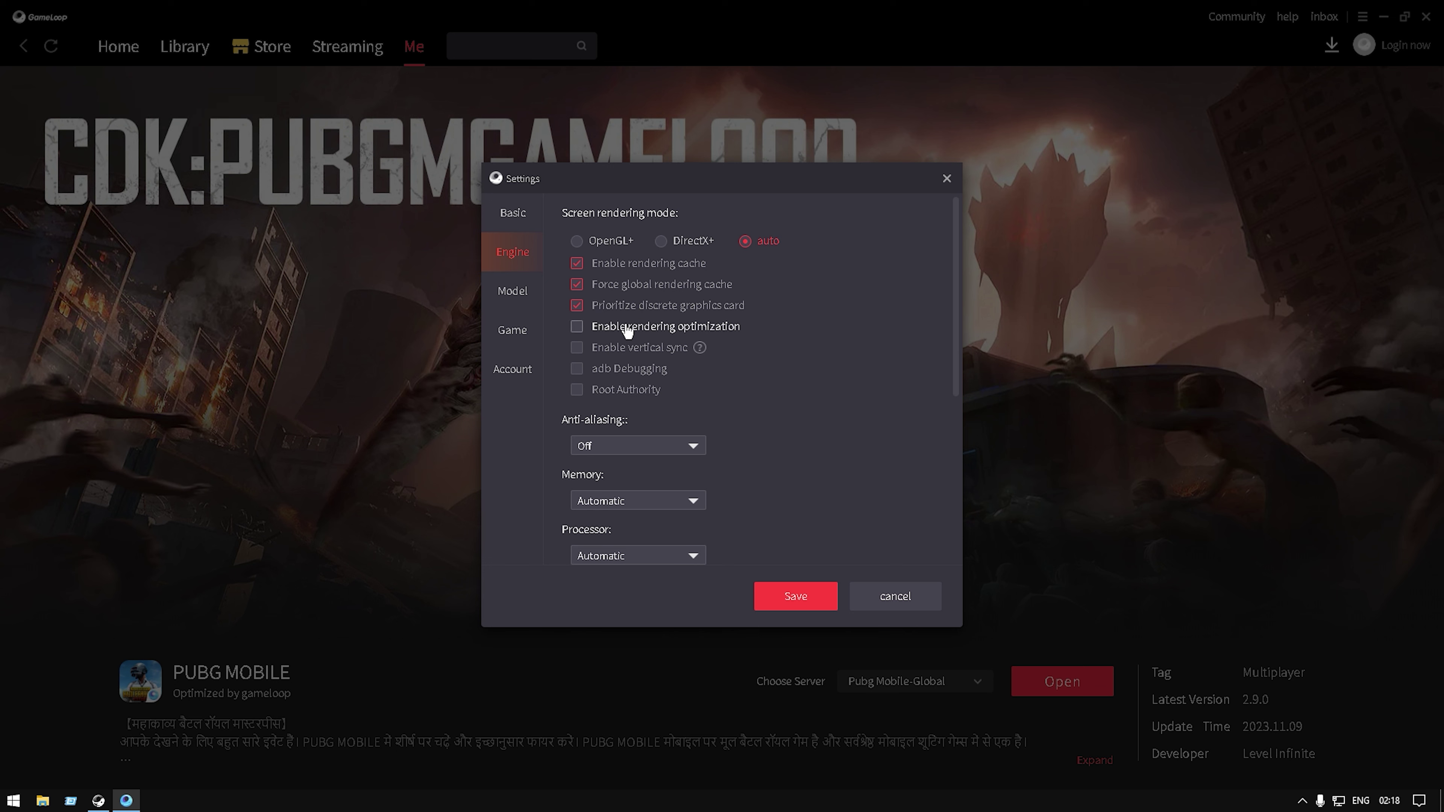
left_click(587, 327)
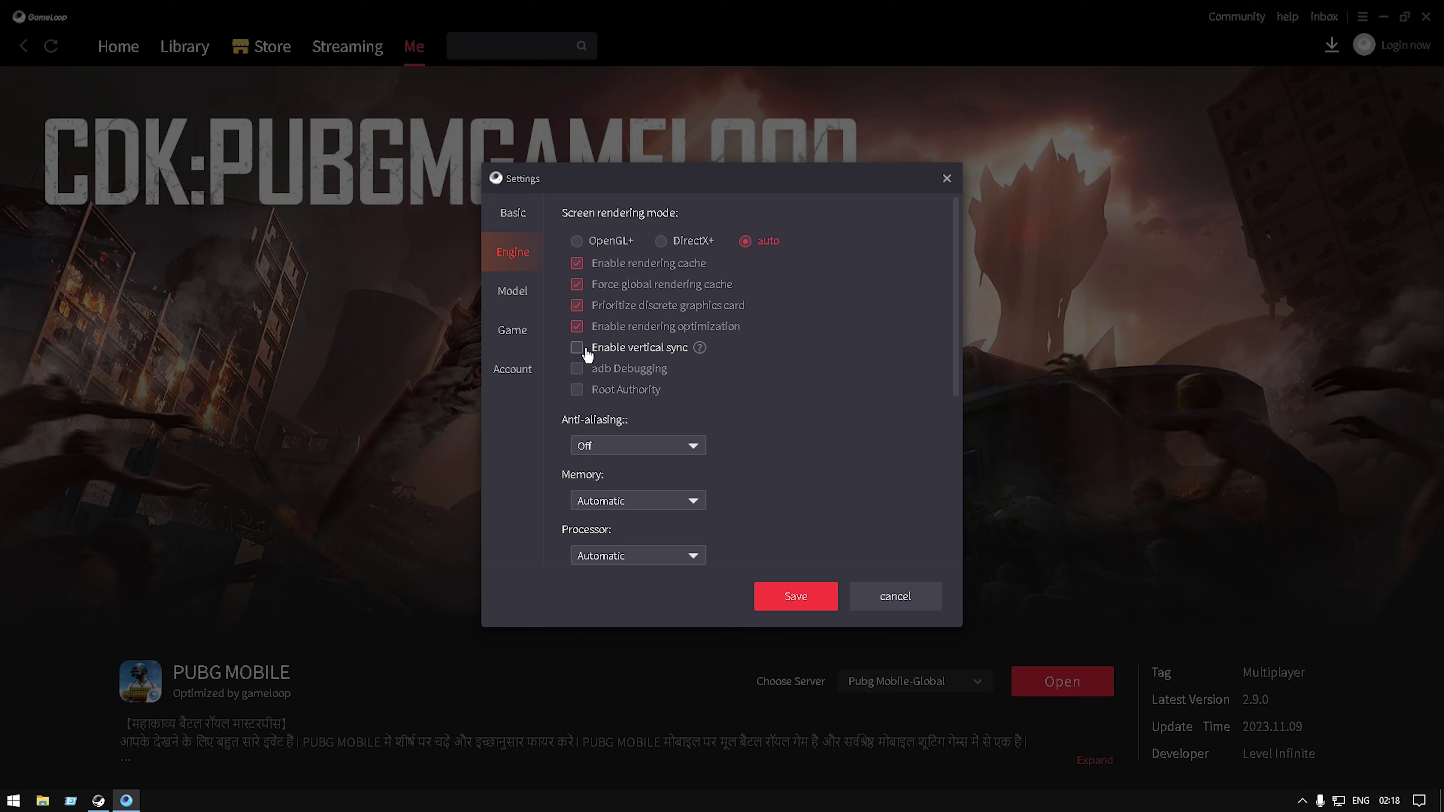
Switch to the desktop, view the graphics settings within the Windows display settings, and close them
left_click(1383, 17)
right_click(837, 347)
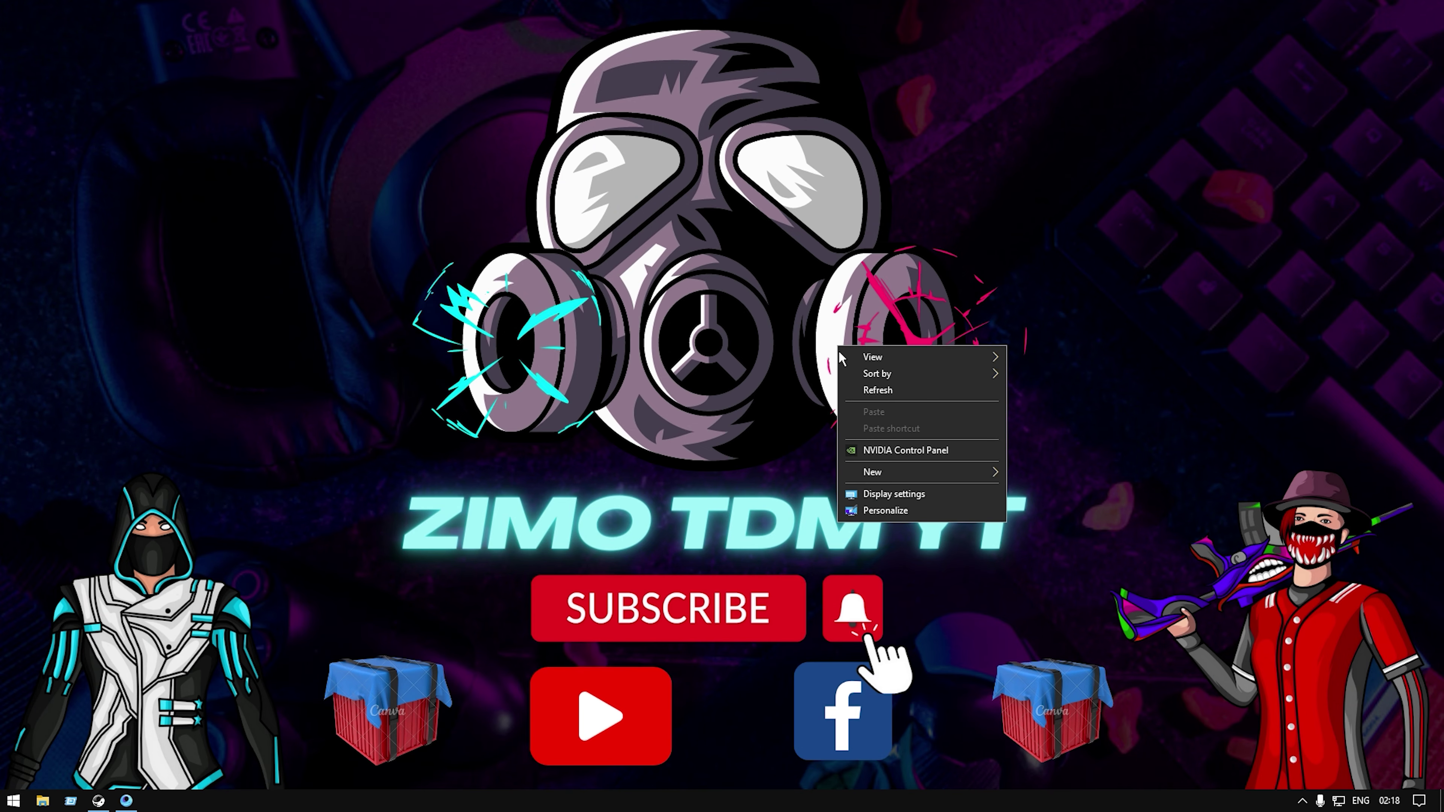
left_click(898, 495)
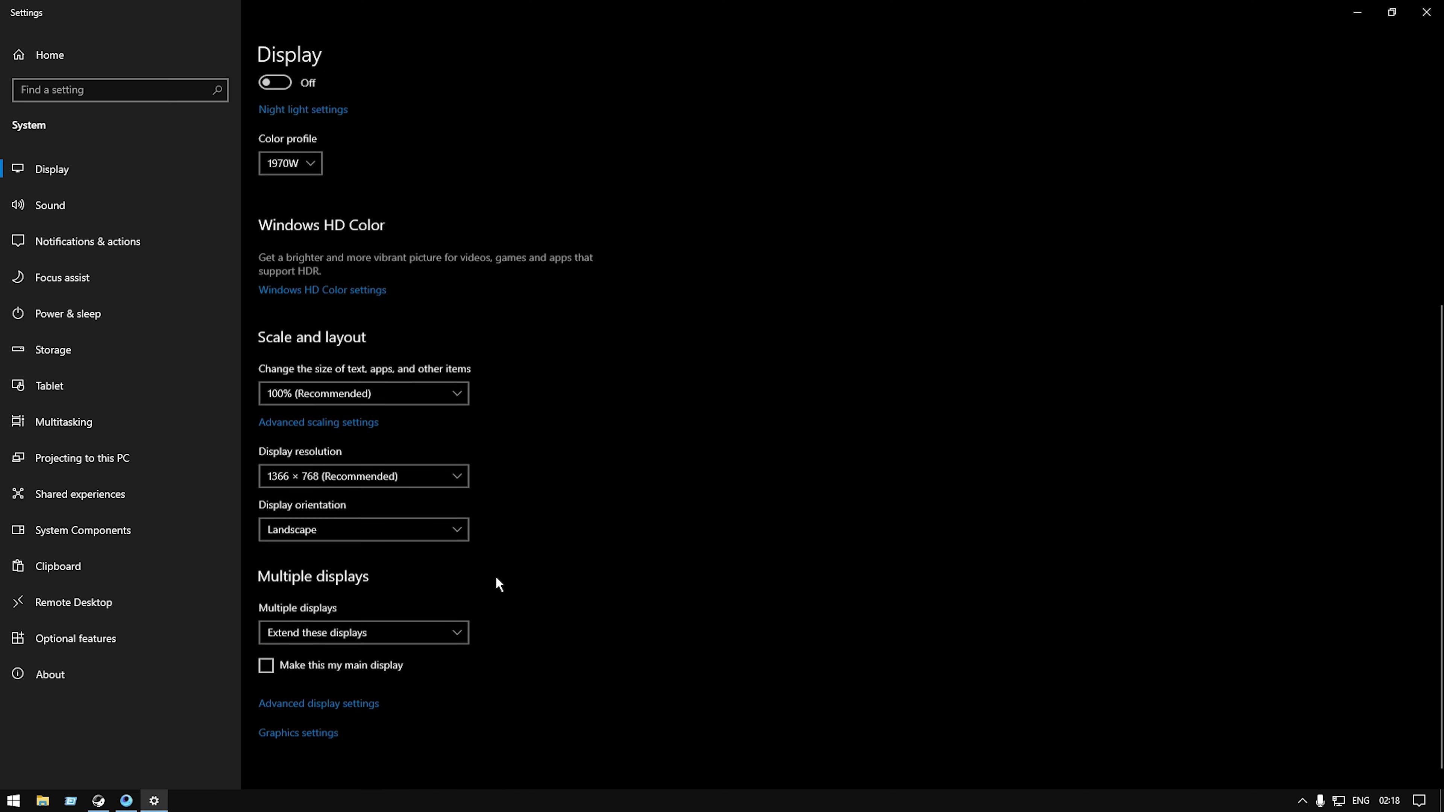
scroll(496, 578, "down", 1)
left_click(299, 722)
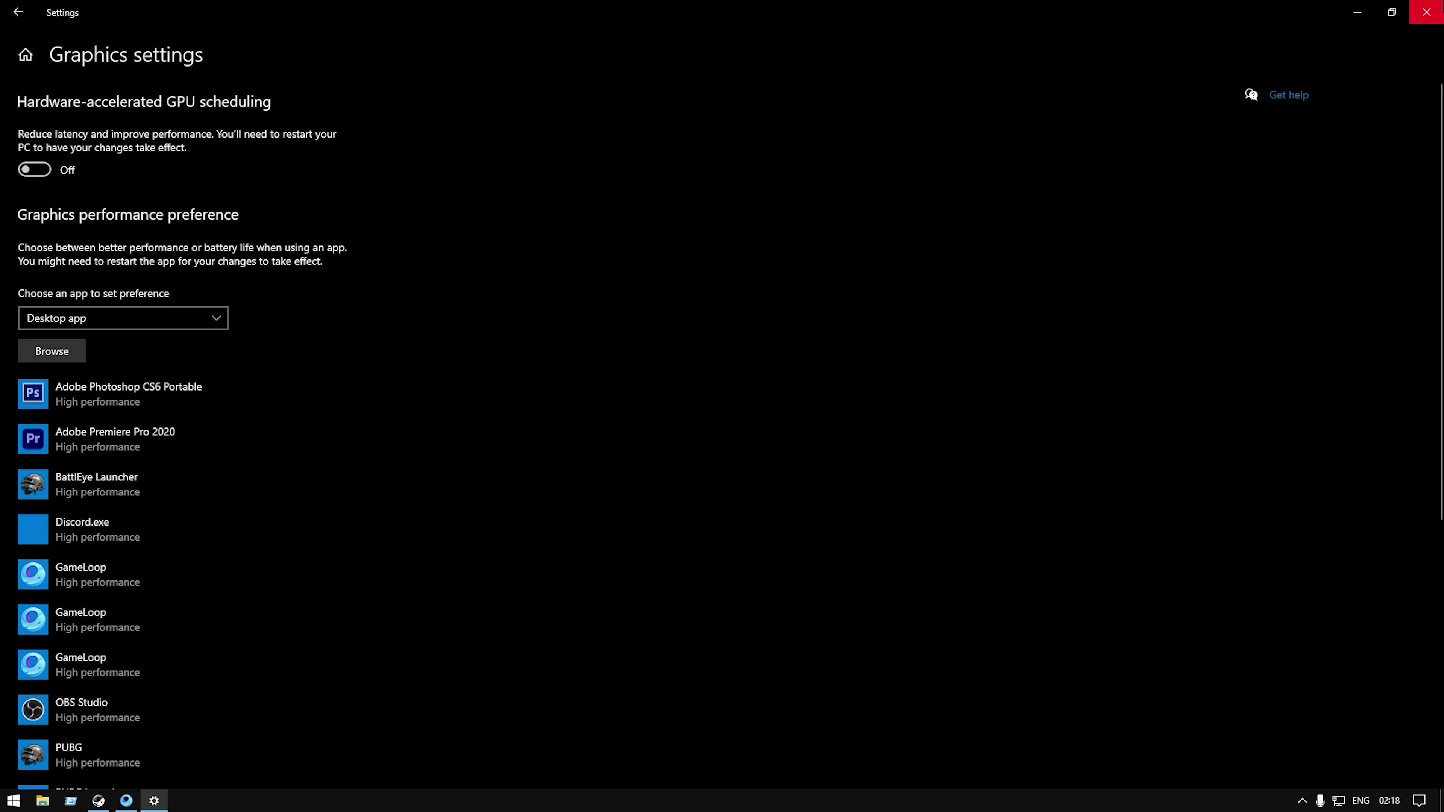
left_click(1426, 12)
Check the monitor's available refresh rates in the Windows advanced display settings, and close them
right_click(819, 202)
left_click(877, 353)
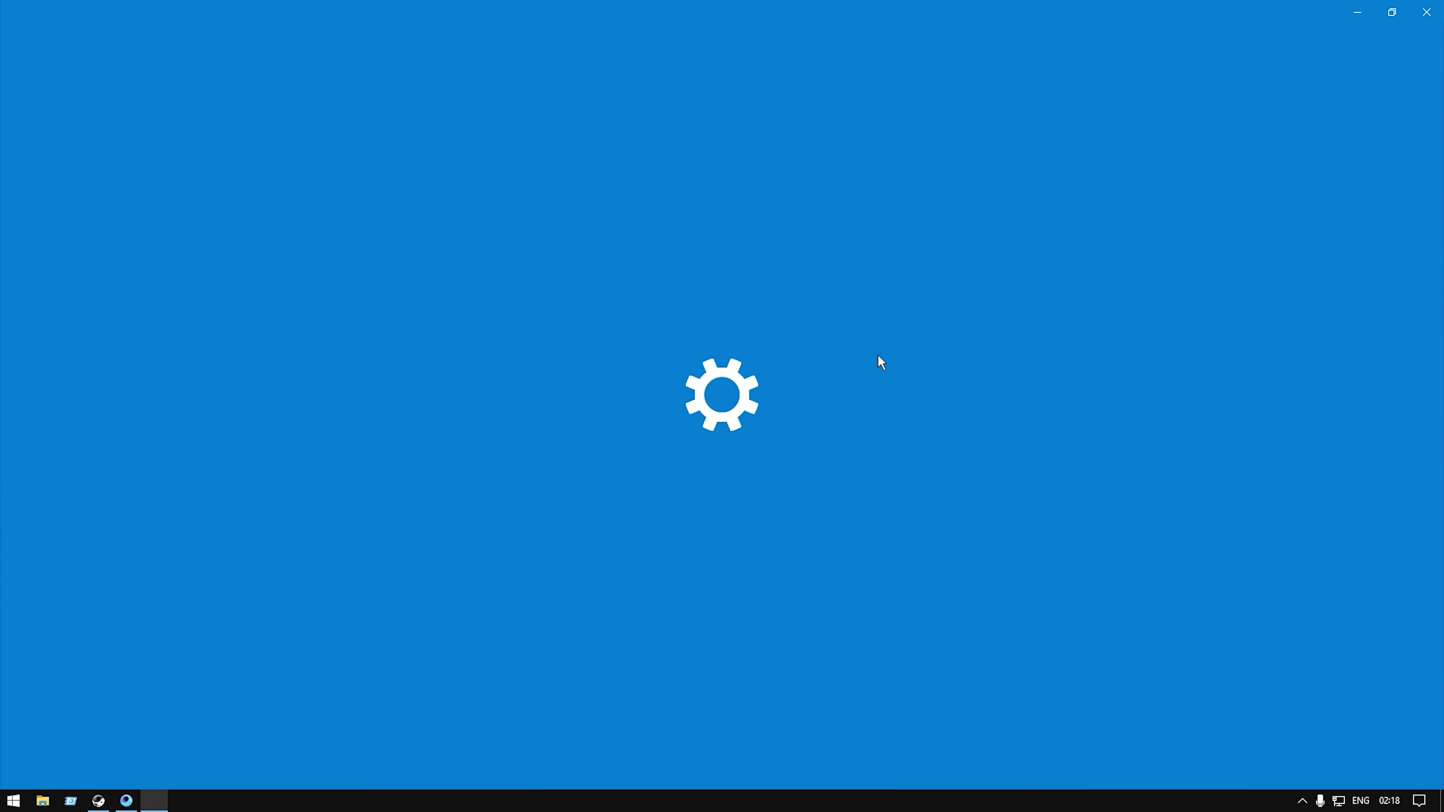
scroll(429, 455, "down", 5)
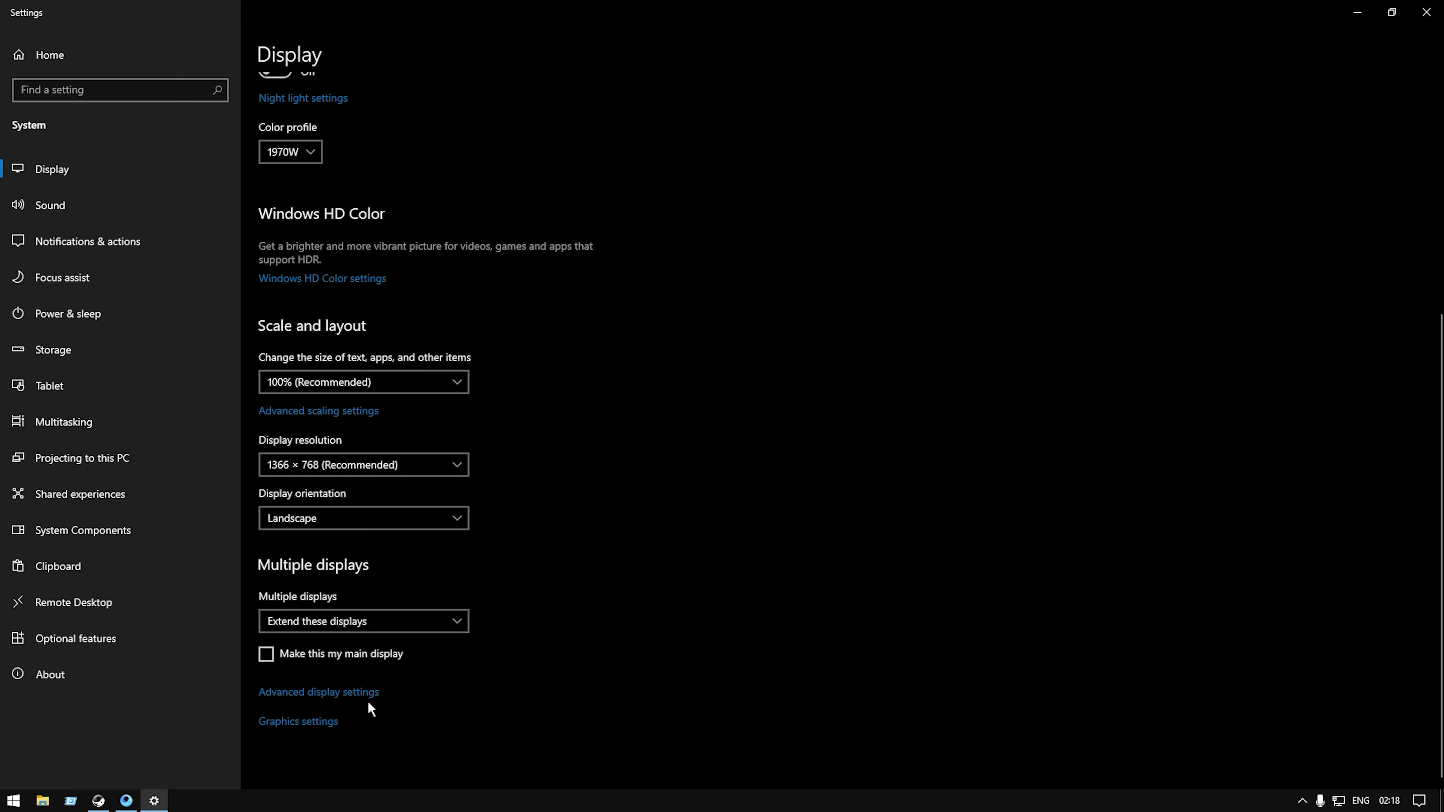
left_click(337, 693)
left_click(221, 523)
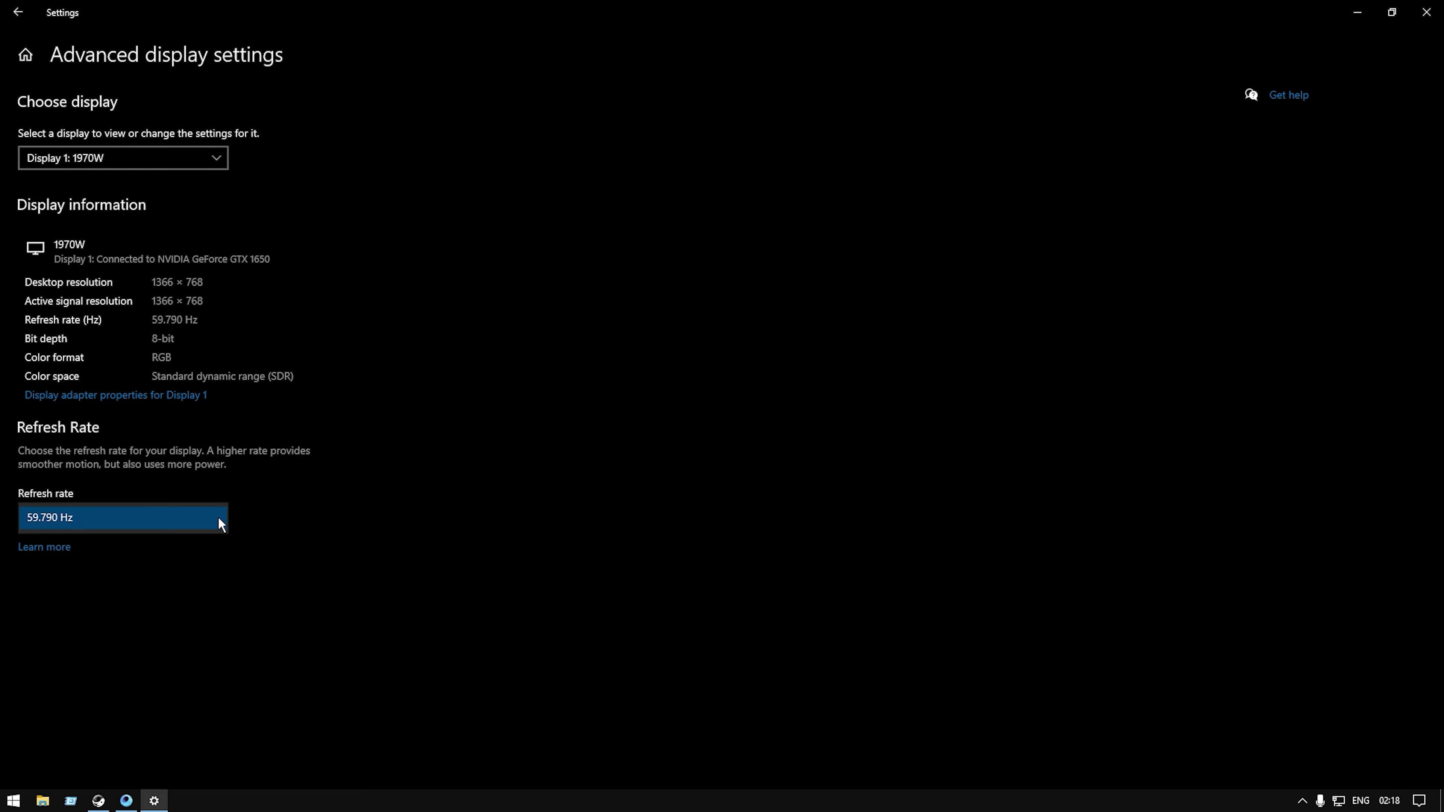
left_click(221, 522)
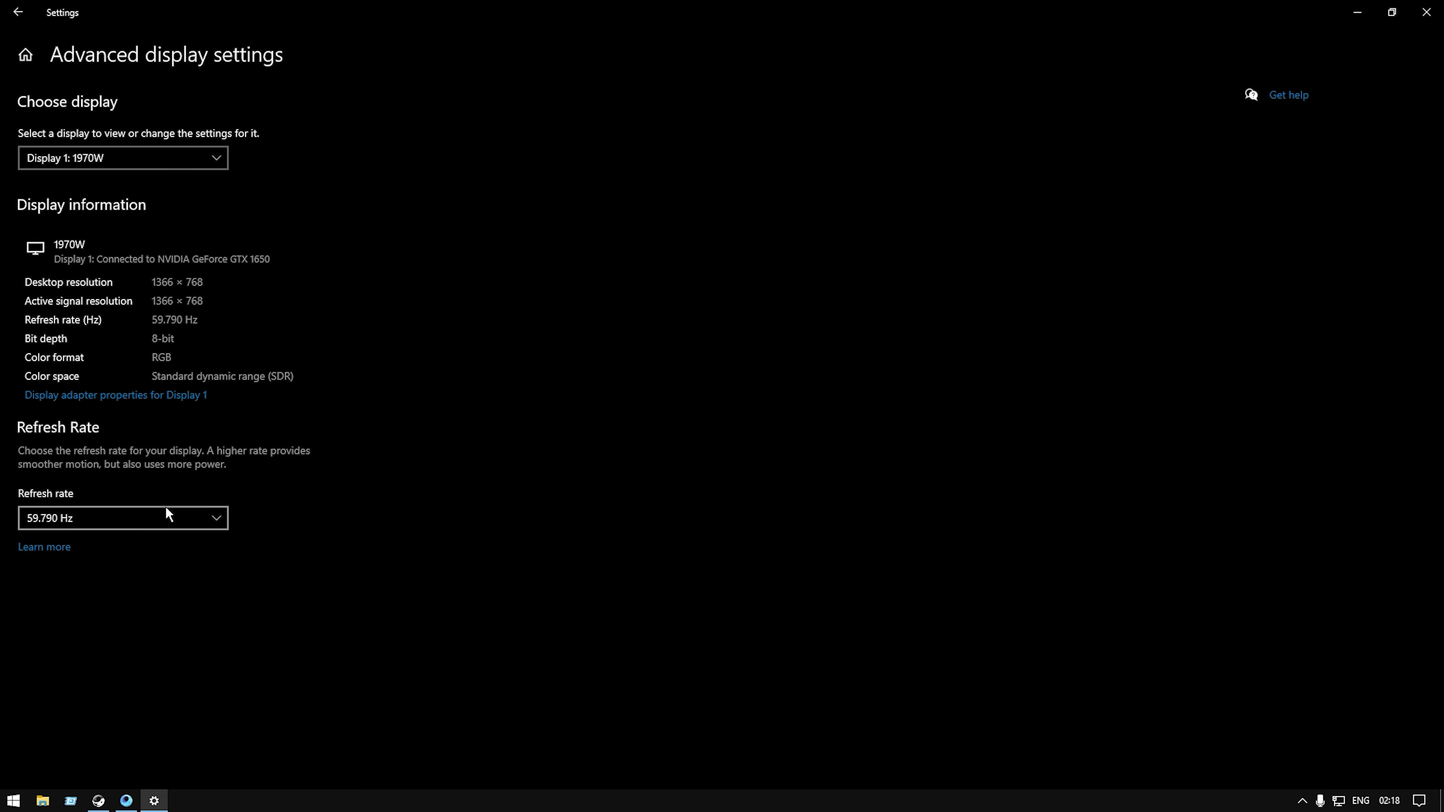
left_click(1426, 12)
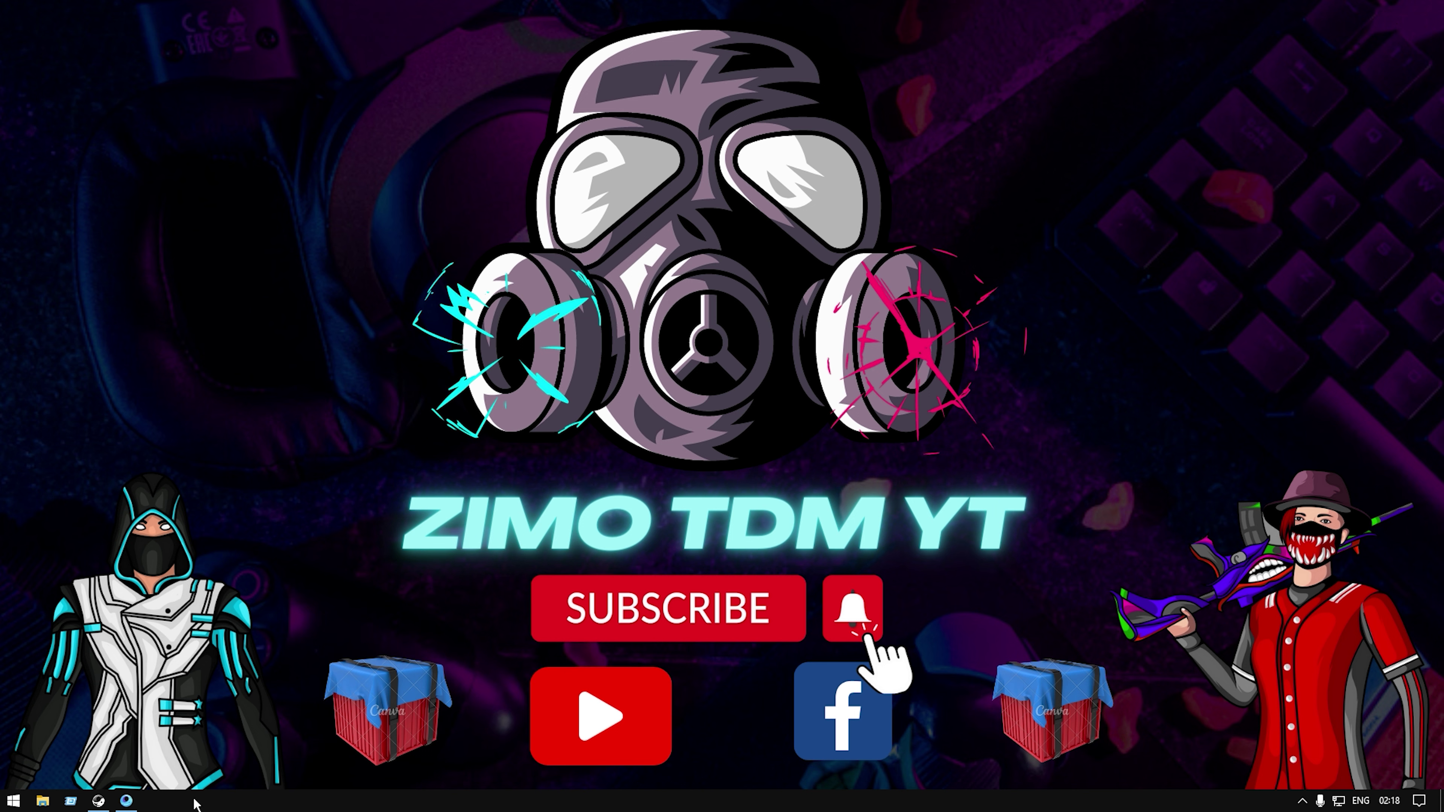
Return to the GameLoop engine settings and enable vertical sync
left_click(127, 800)
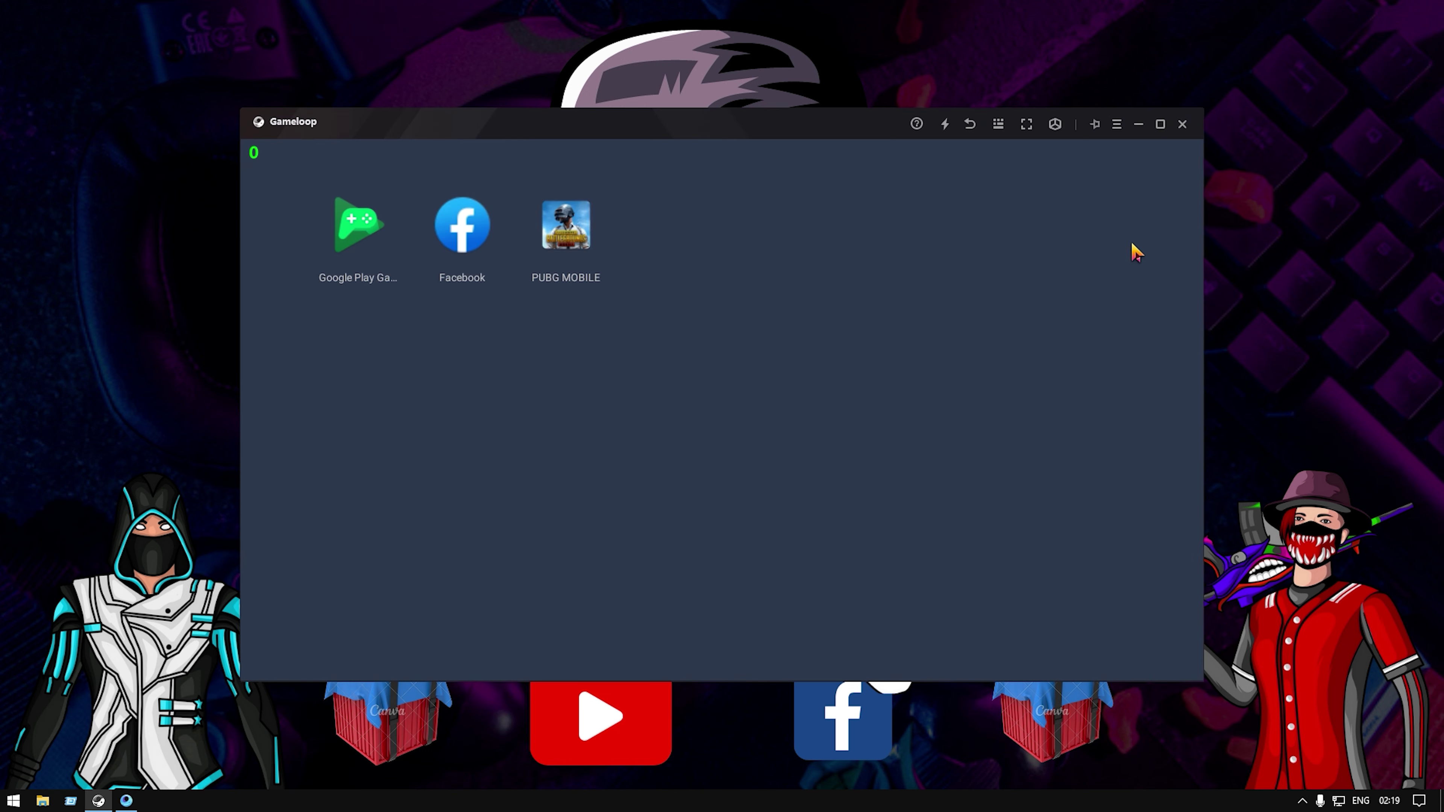
left_click(138, 806)
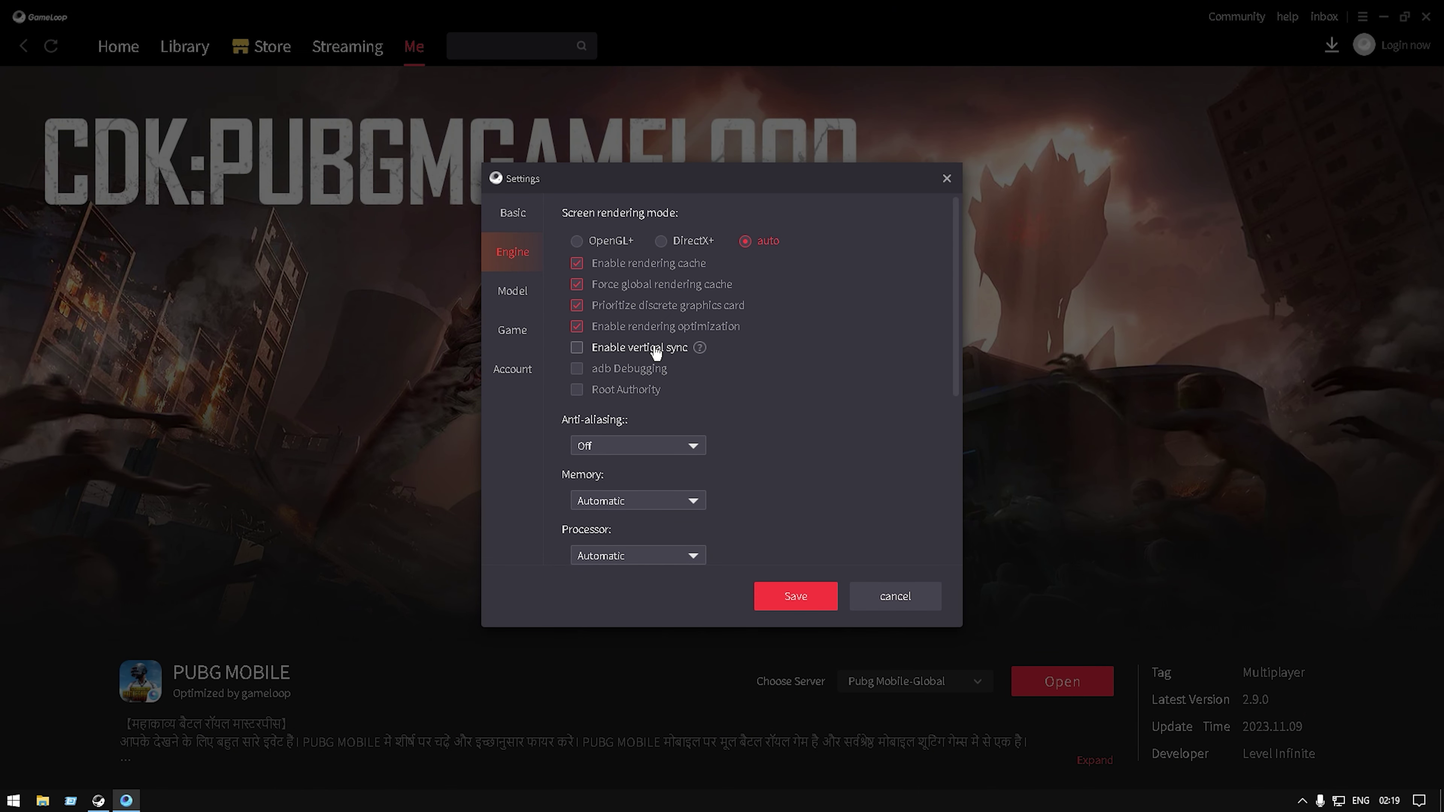
mouse_move(705, 353)
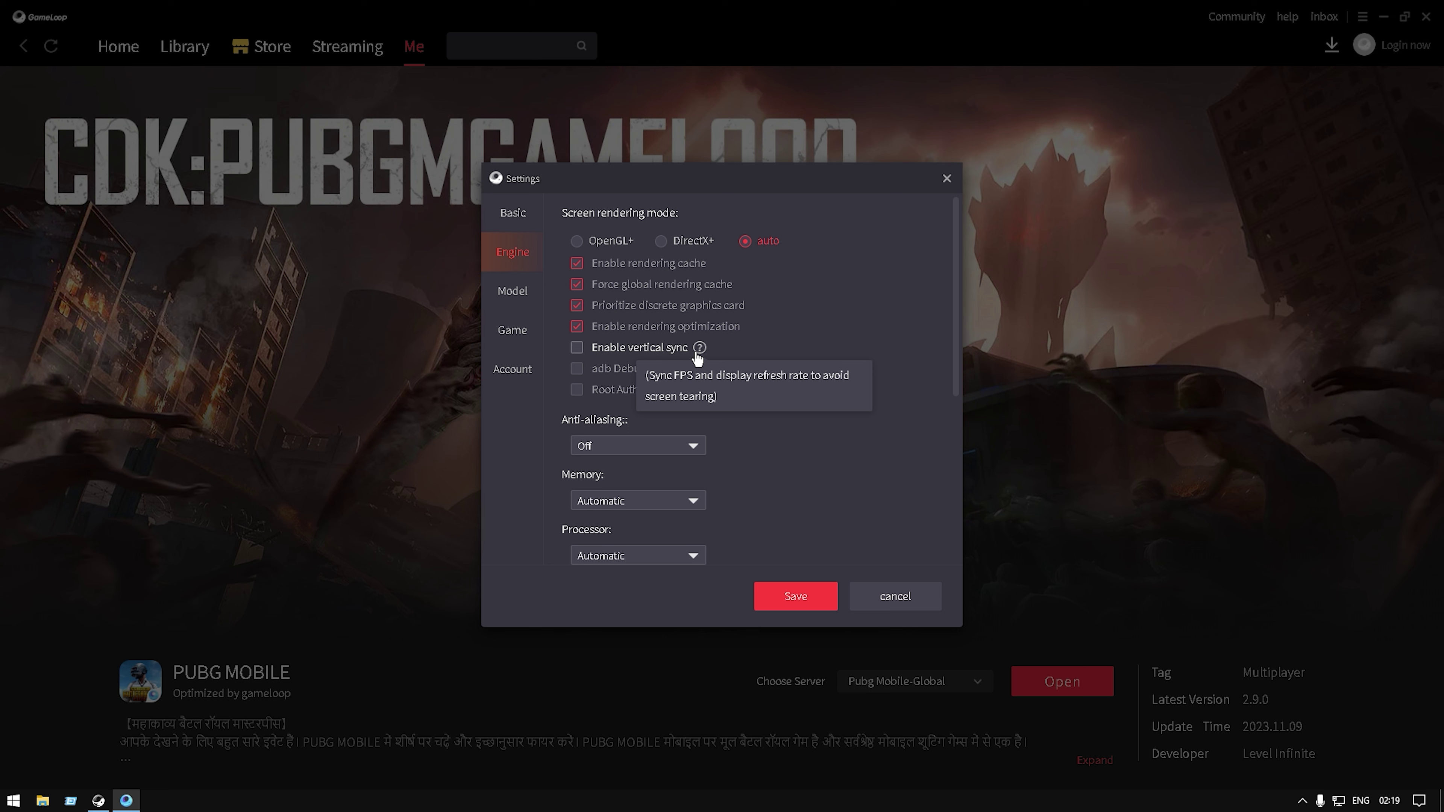
left_click(587, 350)
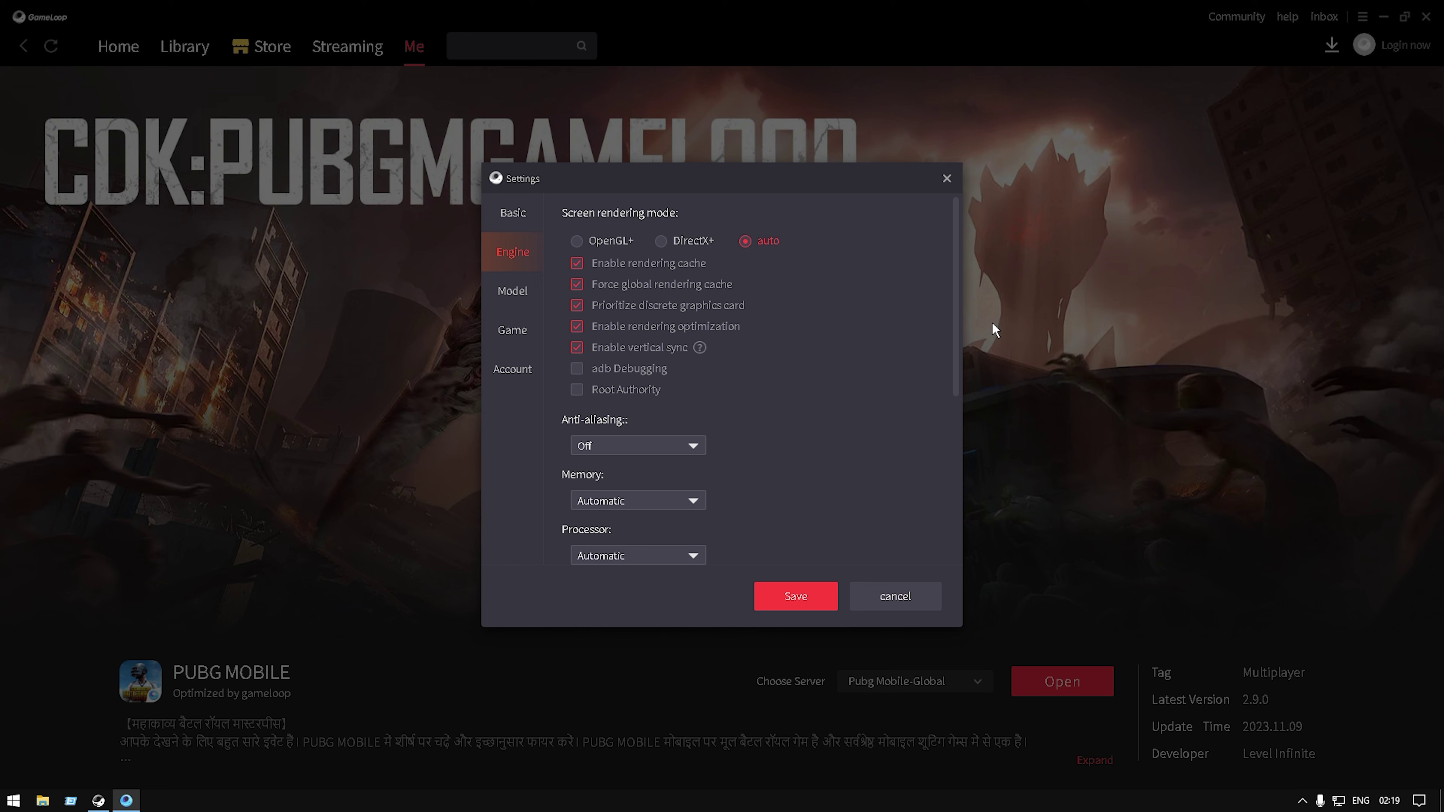
Check the anti-aliasing and processor choices and set the emulator's memory to Automatic
scroll(625, 370, "down", 2)
left_click(603, 375)
left_click(676, 375)
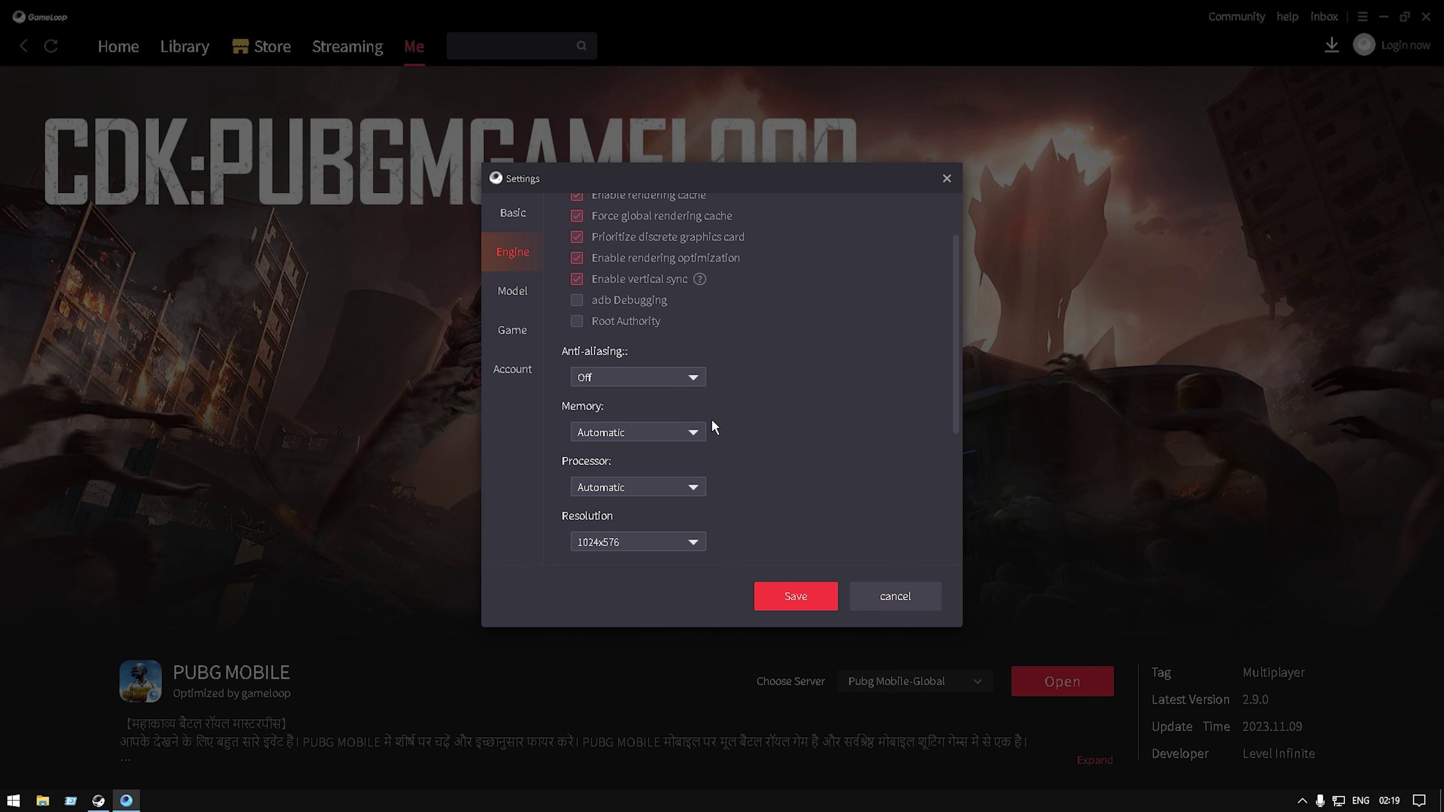
left_click(691, 433)
left_click(682, 459)
scroll(961, 364, "down", 2)
left_click(686, 402)
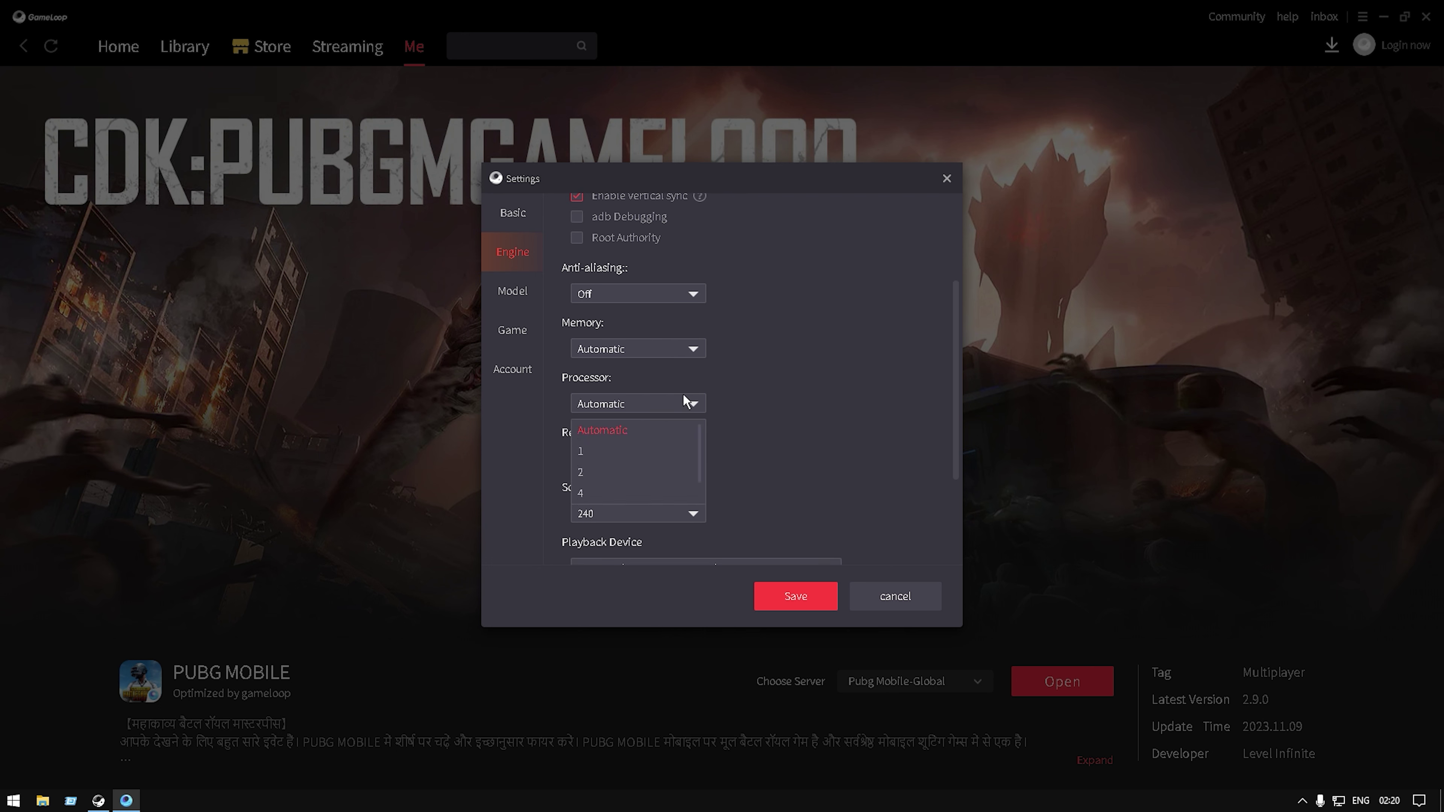
left_click(957, 384)
scroll(957, 384, "down", 1)
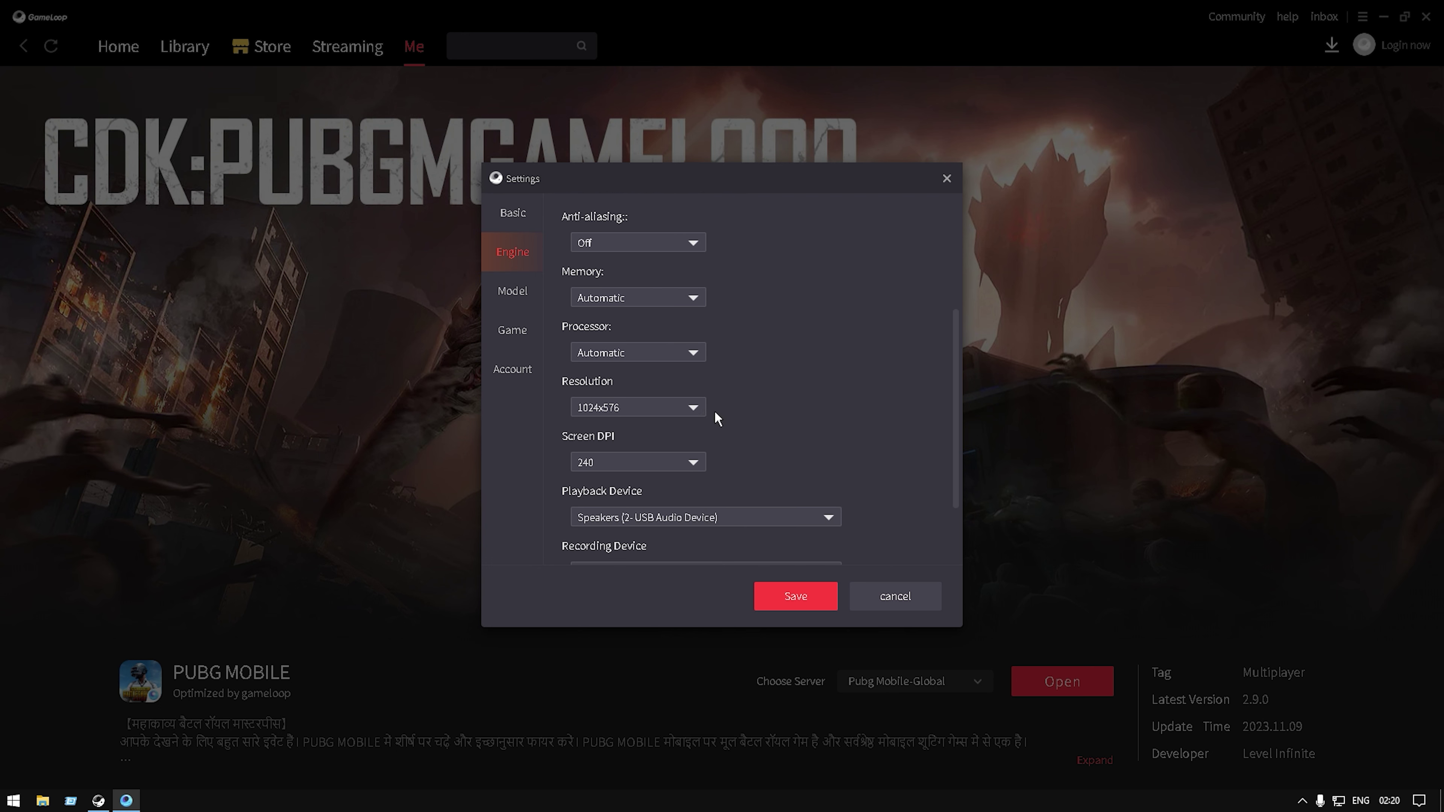
Set the emulator's resolution to 1920x1080
left_click(693, 408)
scroll(700, 443, "down", 1)
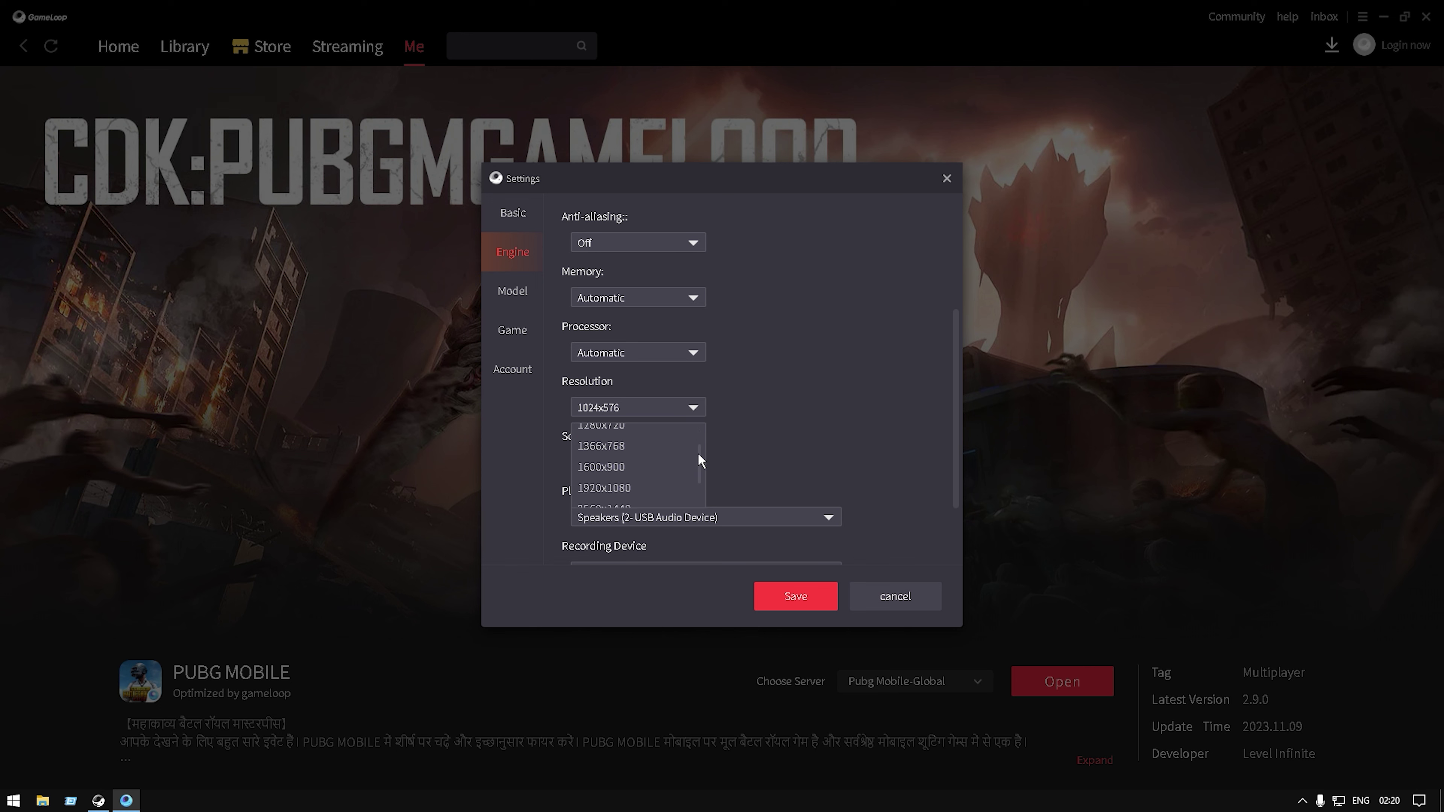
left_click(630, 490)
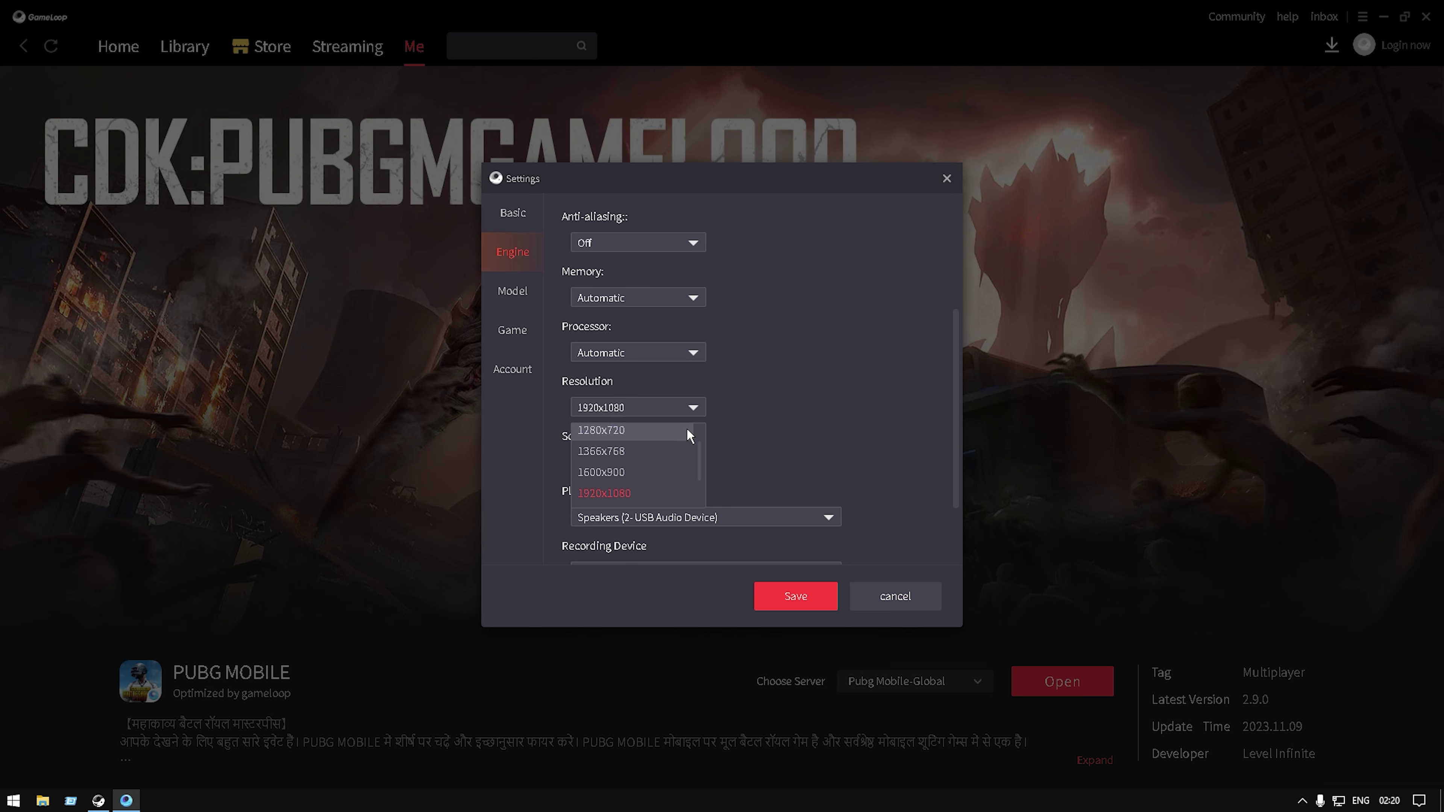
Review the available resolutions and set the emulator's resolution to 1024x576
left_click(701, 404)
left_click(700, 406)
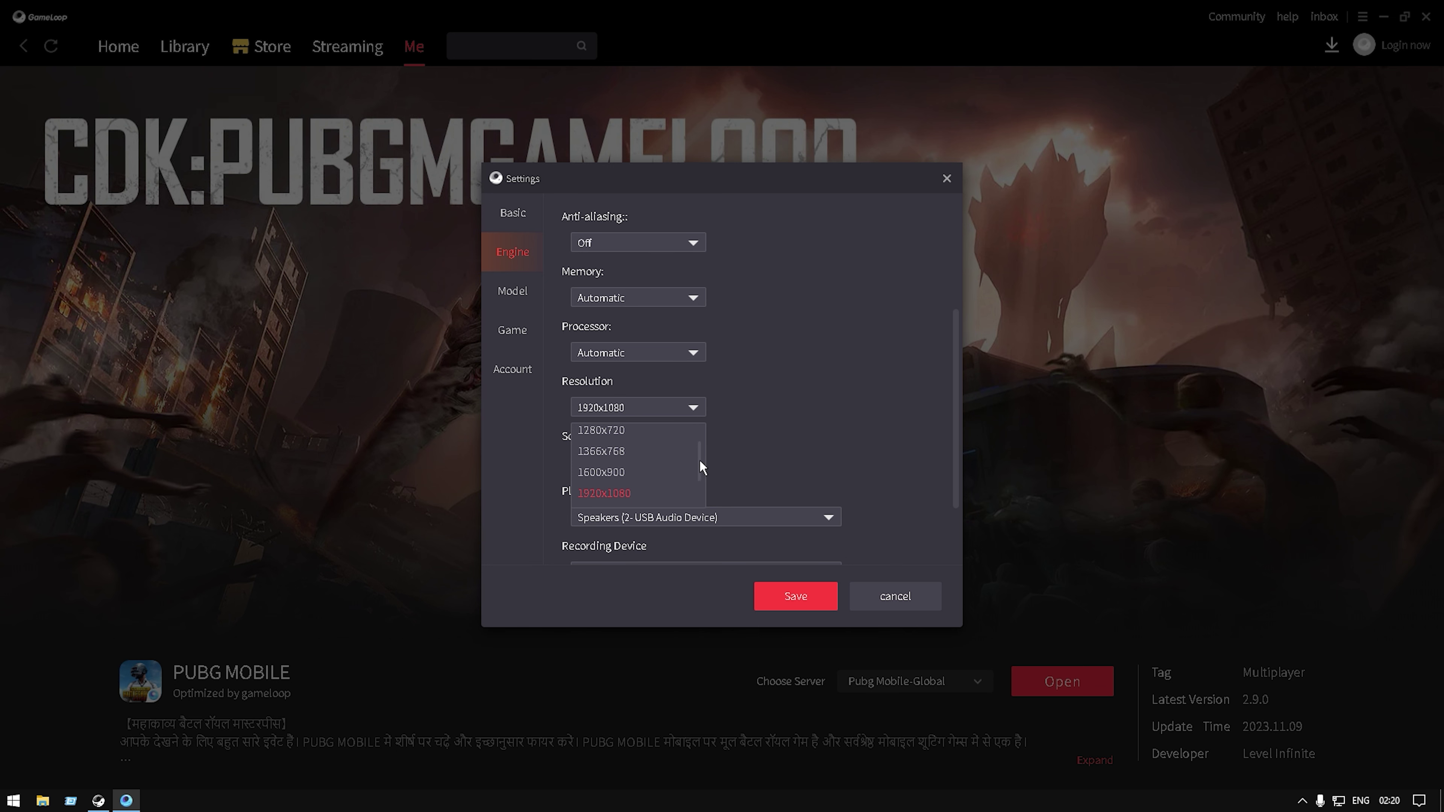
scroll(691, 424, "up", 1)
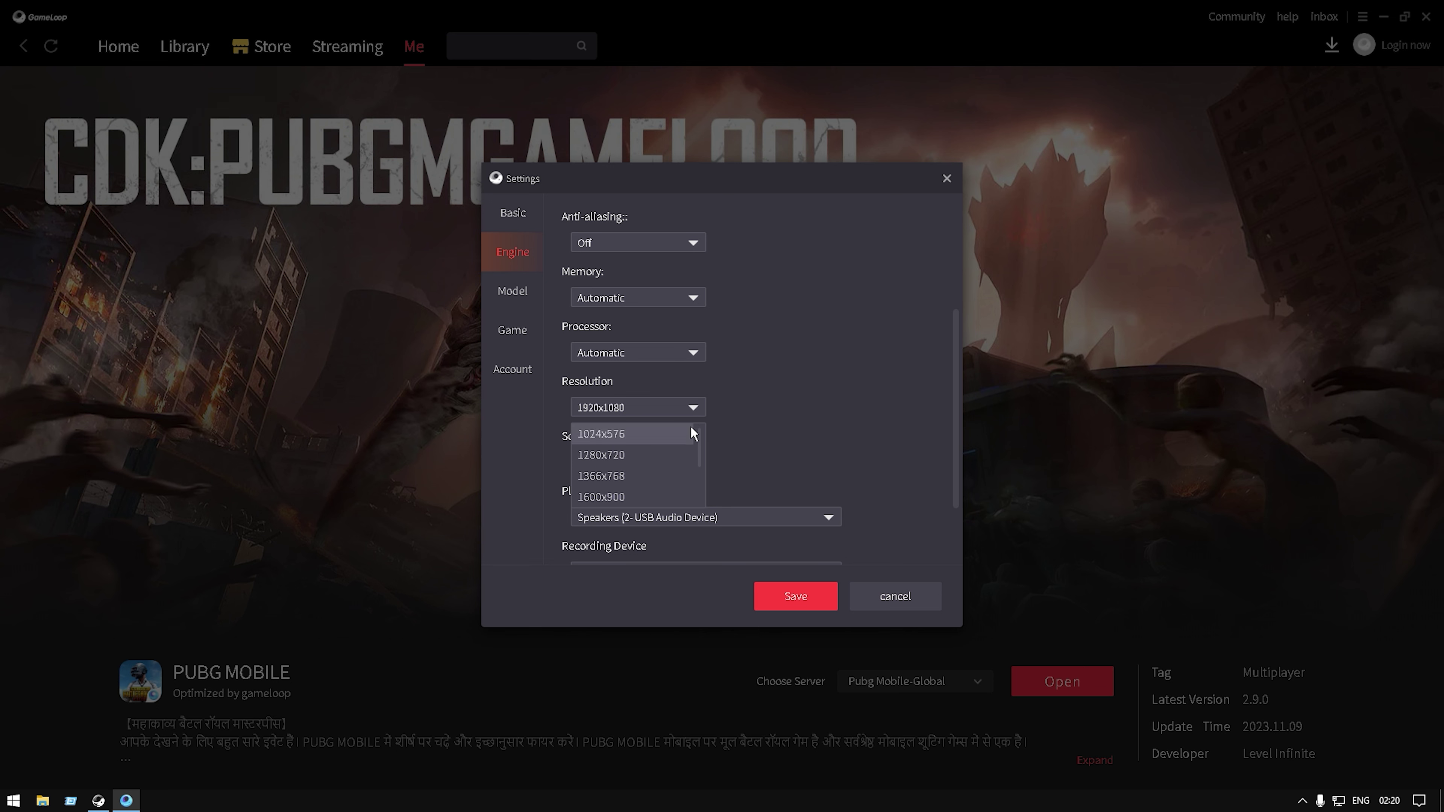
left_click(1430, 7)
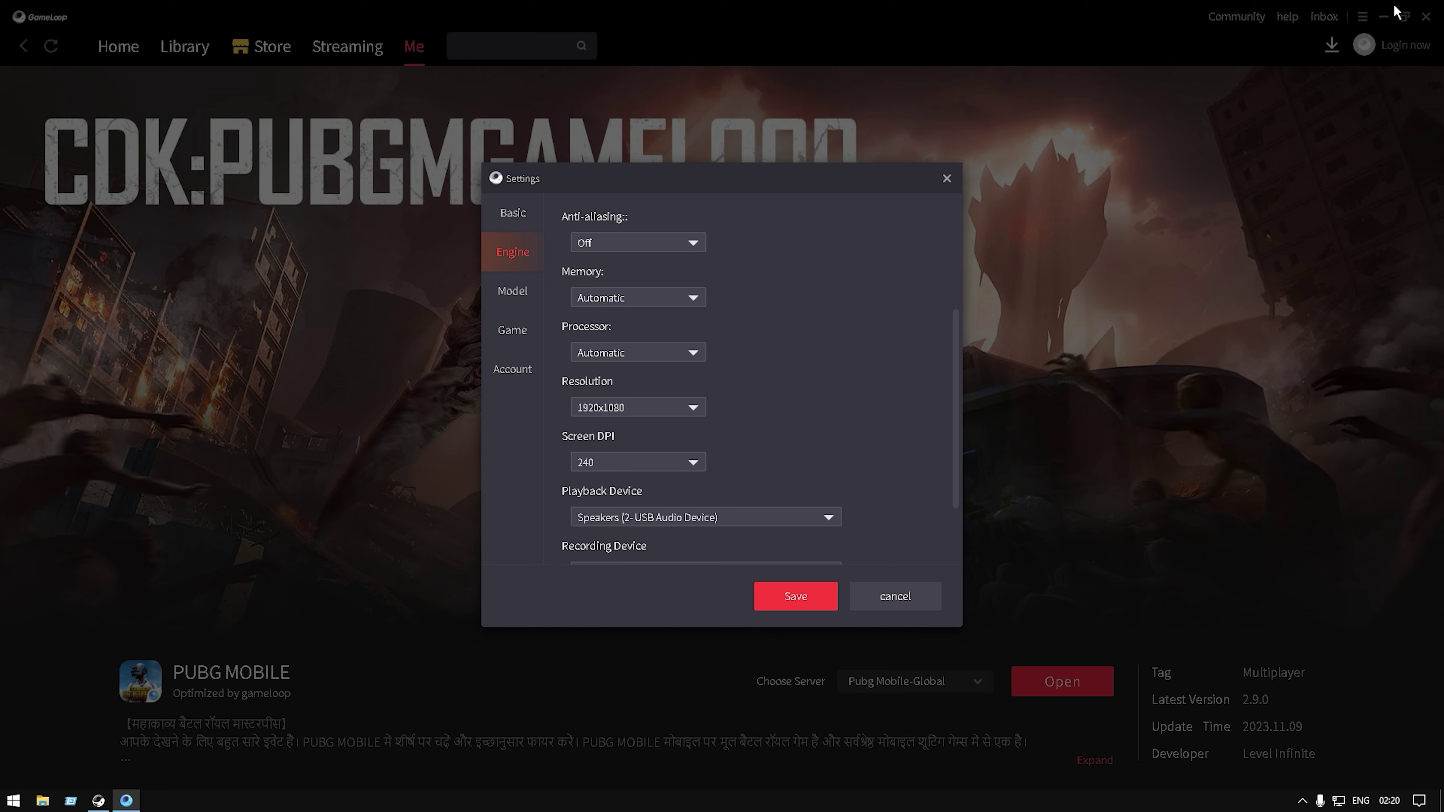
left_click(690, 409)
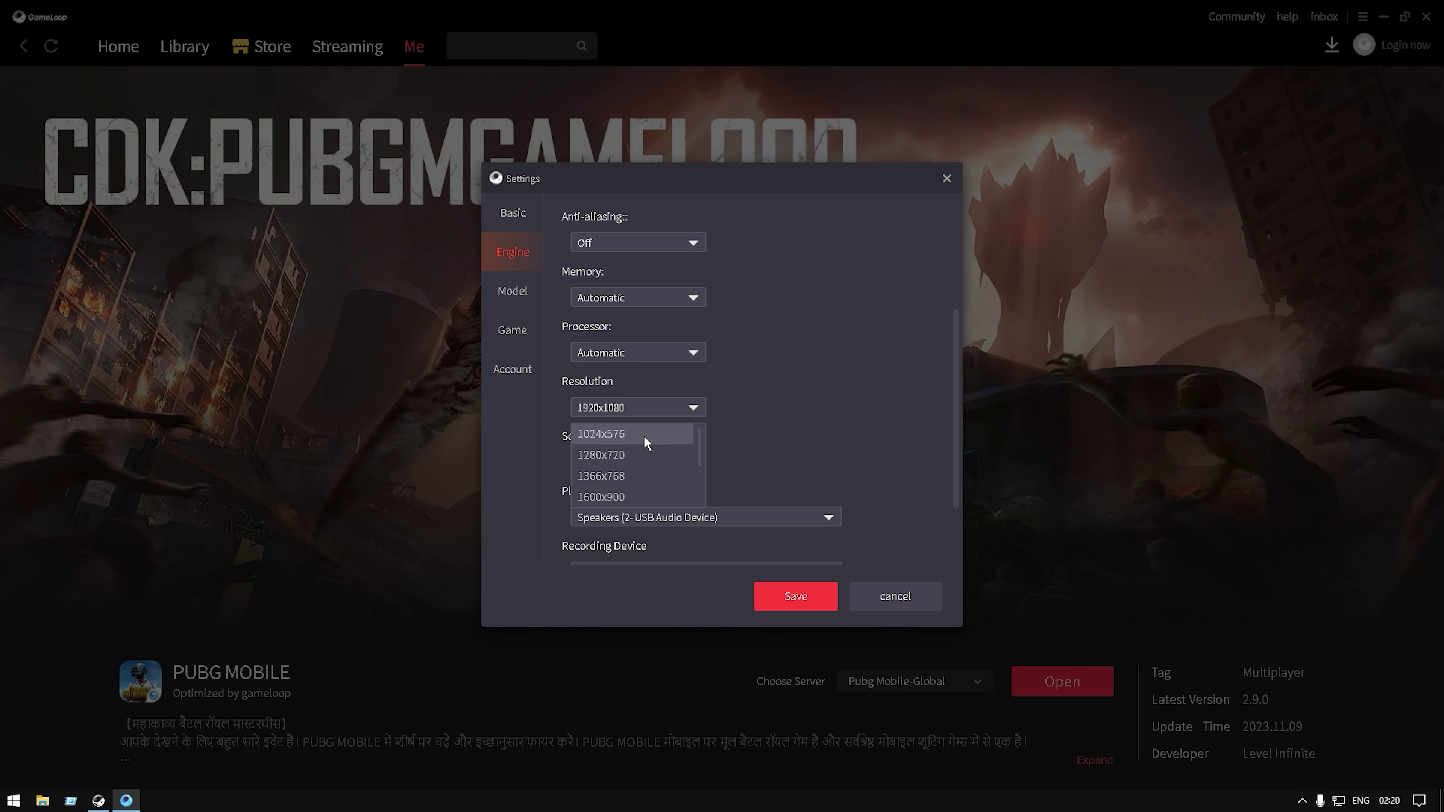
left_click(632, 434)
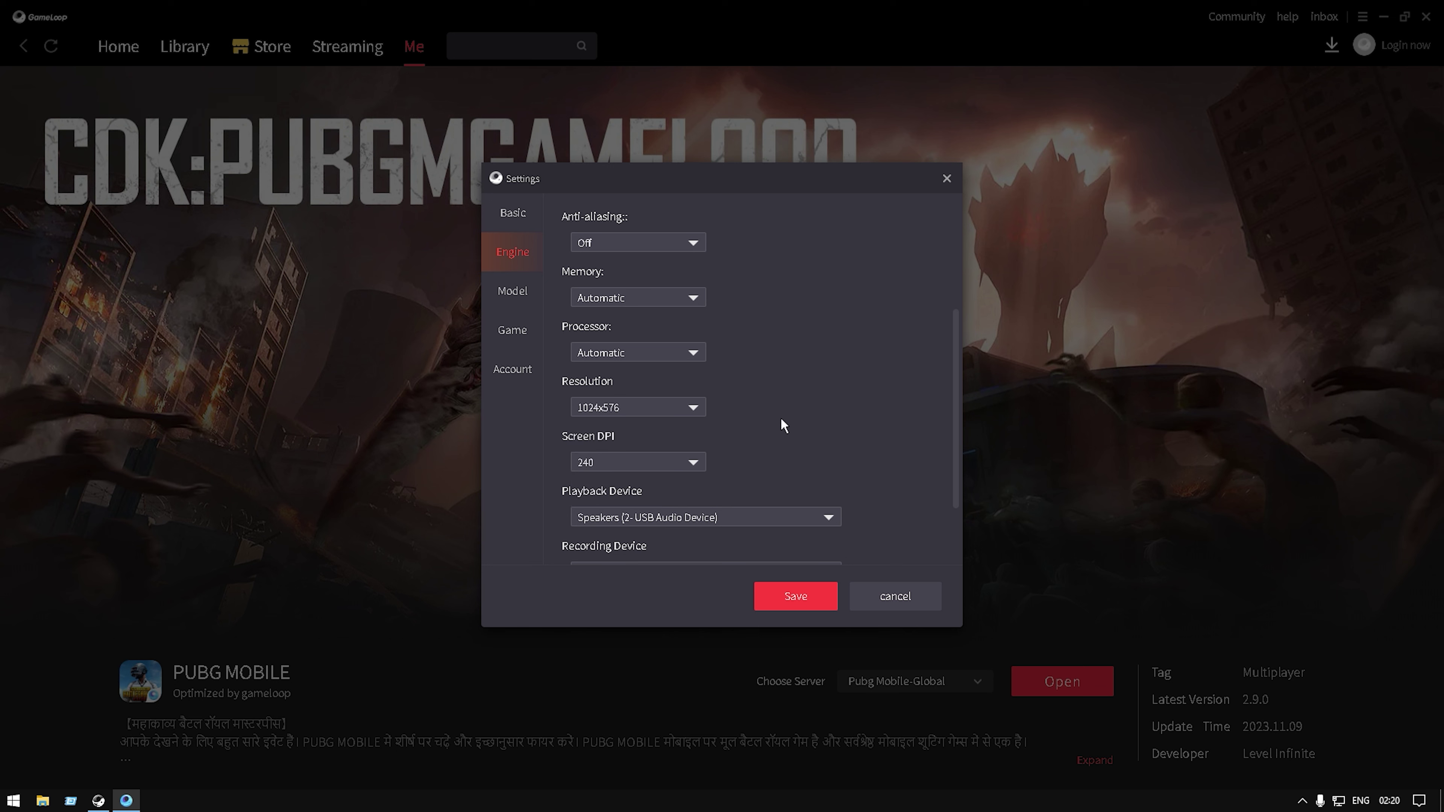
Set the emulator's screen DPI to 240
left_click(699, 464)
left_click_drag(701, 504, 693, 552)
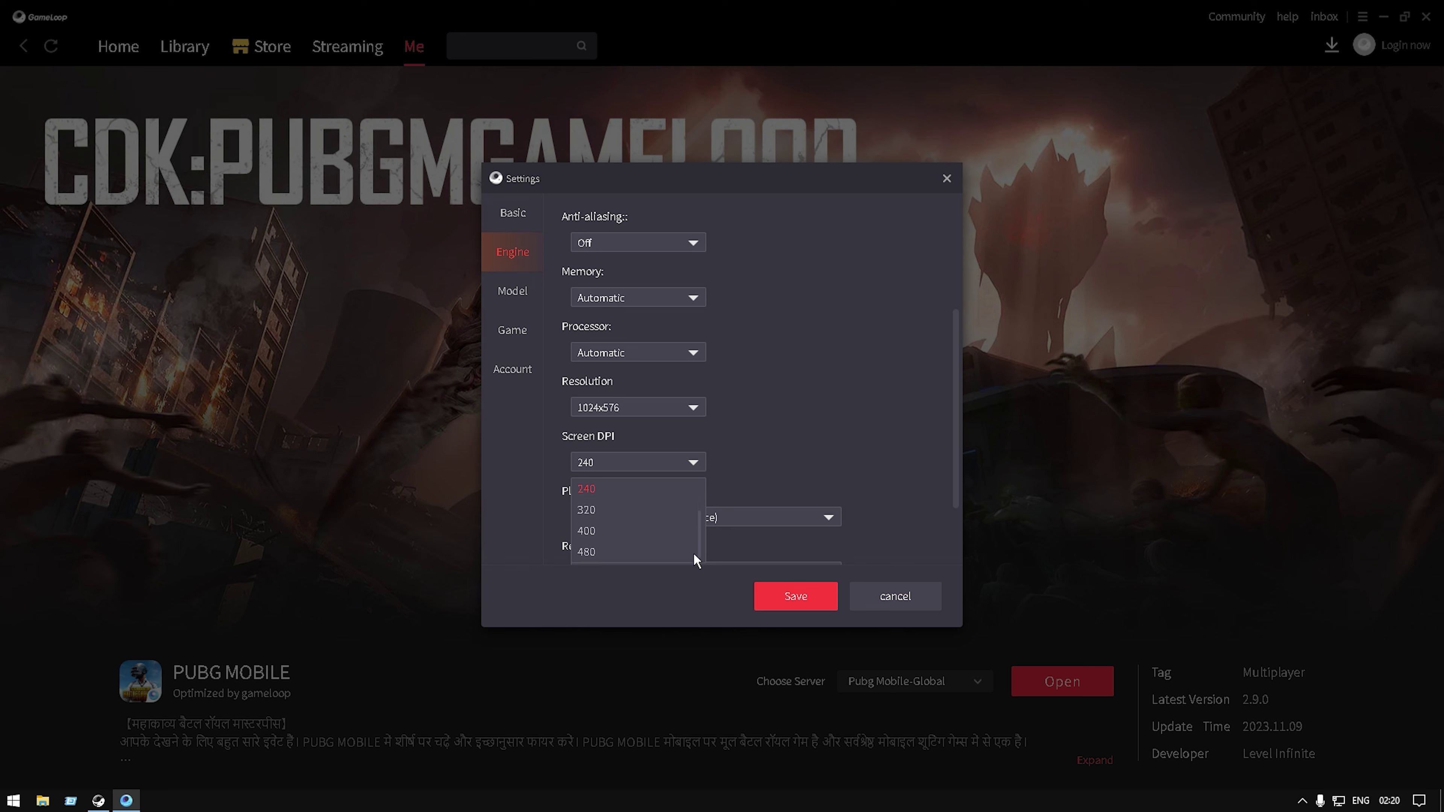
left_click(637, 488)
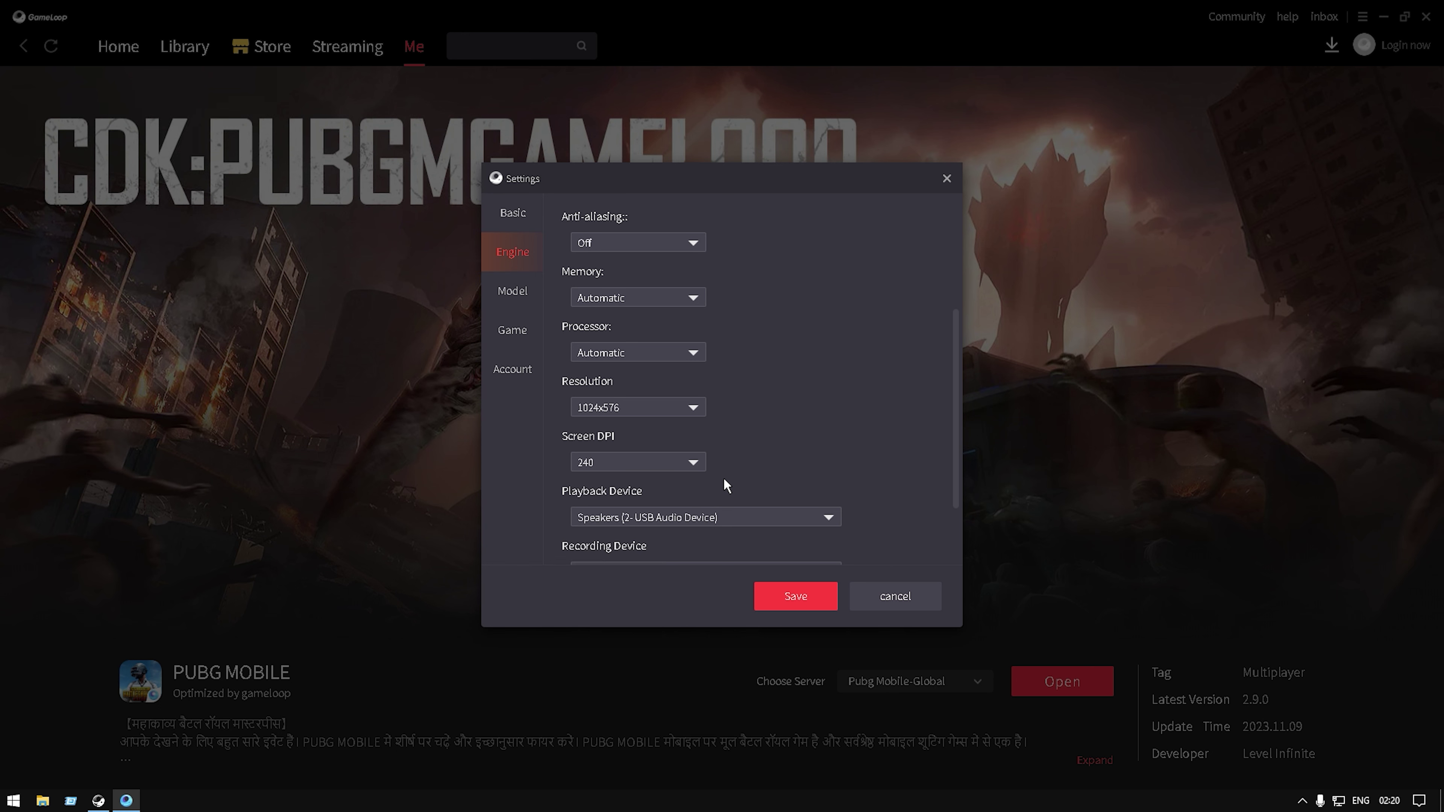
Check the screen DPI choices and set the audio channel to DirectSound
left_click_drag(960, 355, 953, 416)
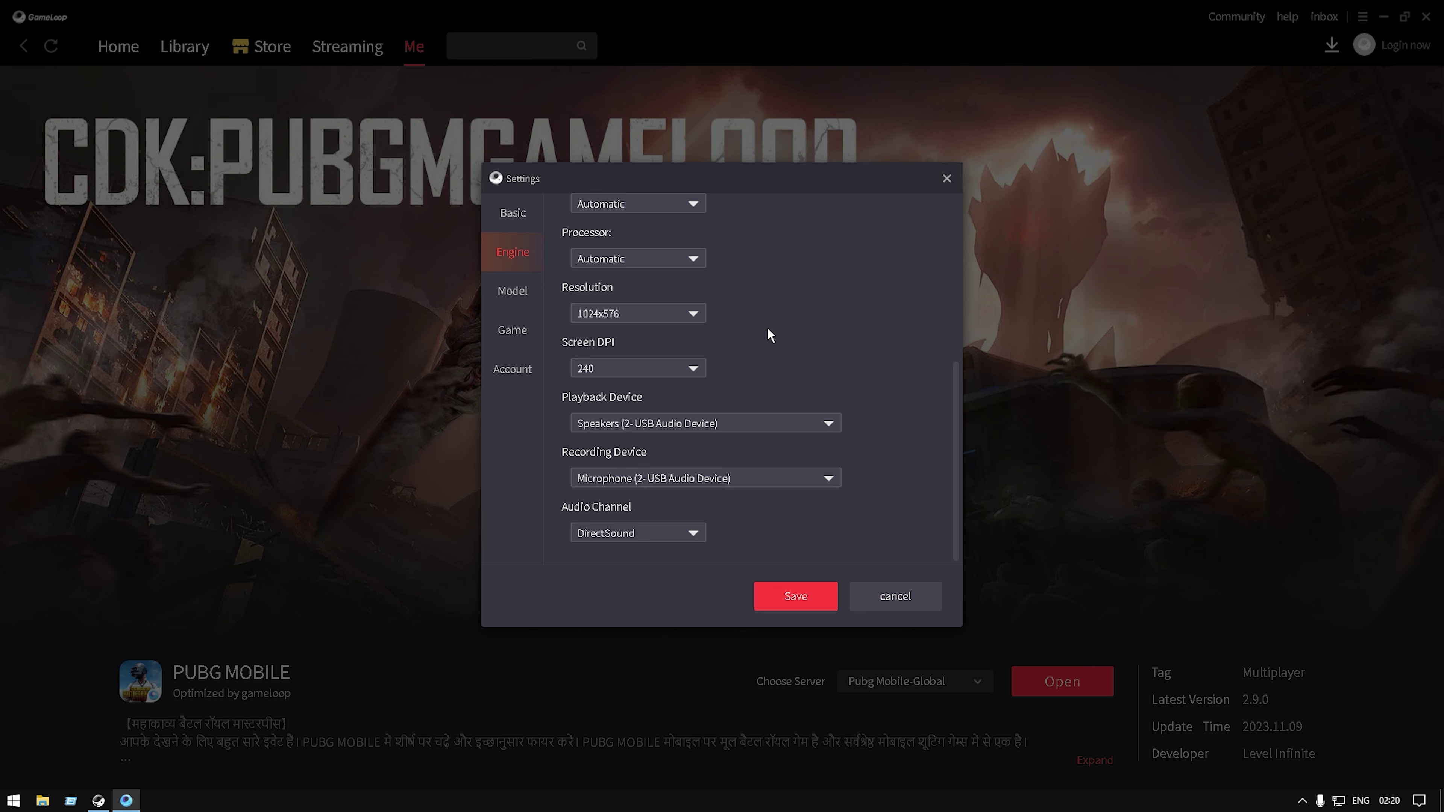
left_click(693, 369)
left_click(756, 371)
left_click(679, 535)
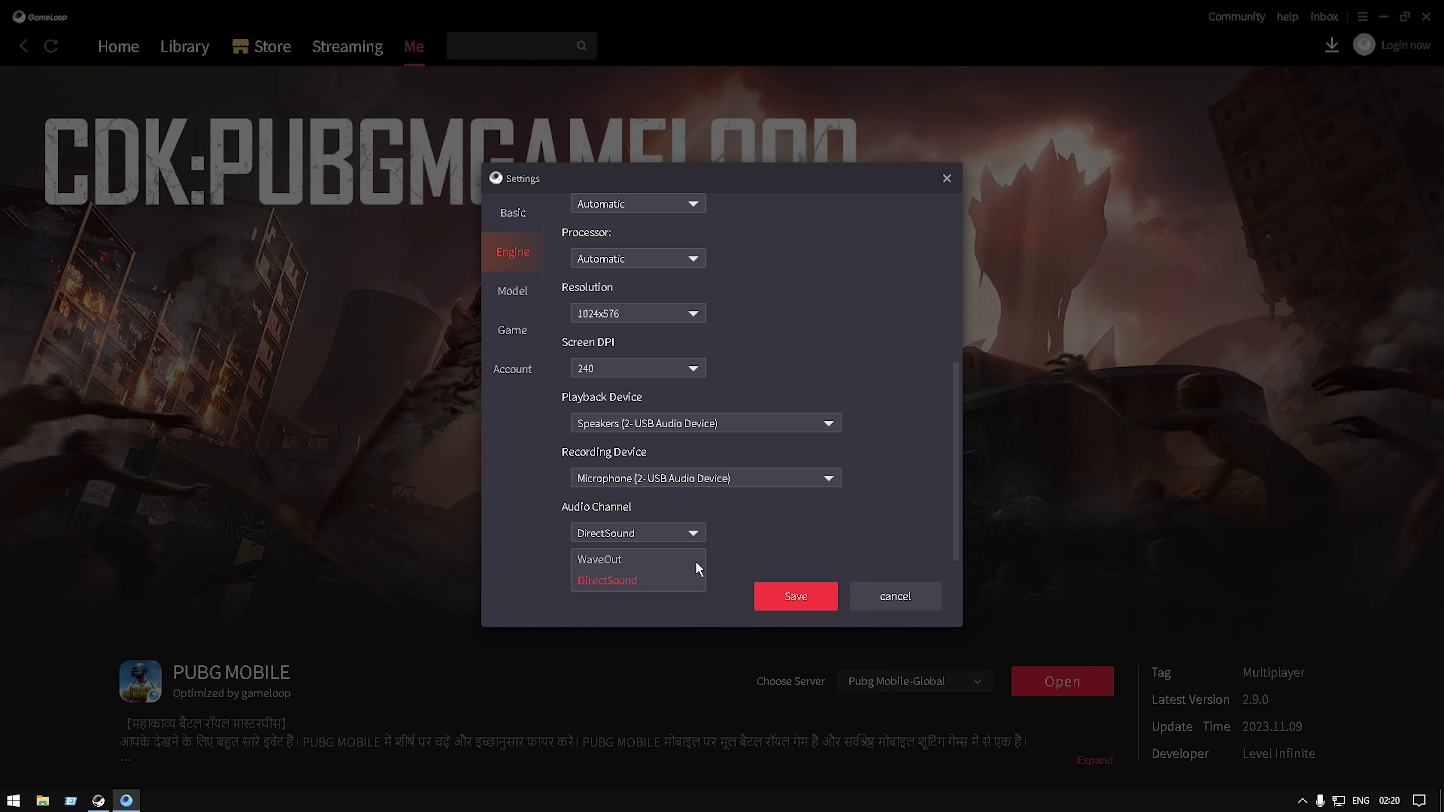
left_click(617, 581)
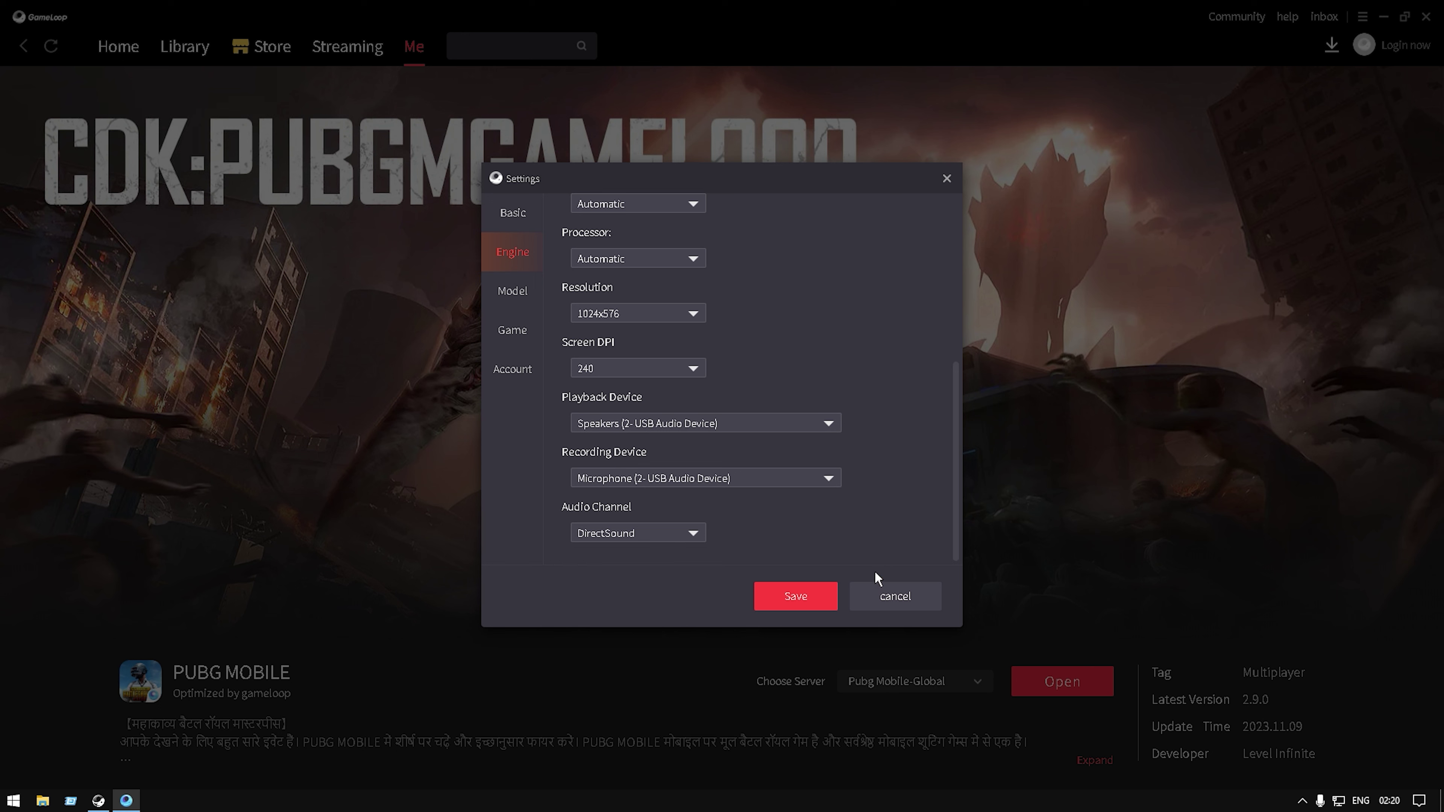
Set the custom mobile phone model to Asus ROG 2 under Common model, and open the PUBG MOBILE game settings
left_click(520, 293)
left_click(605, 267)
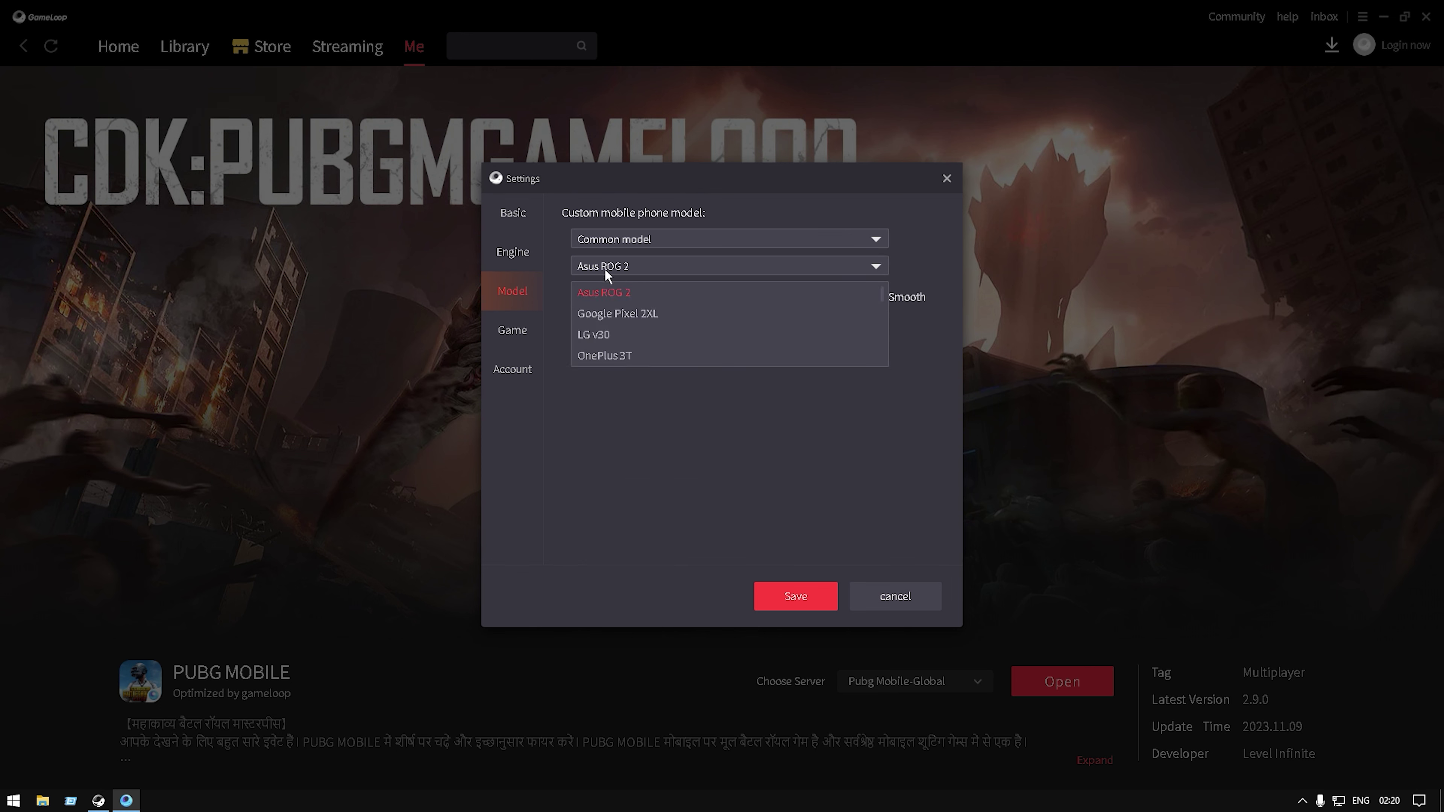
left_click(660, 291)
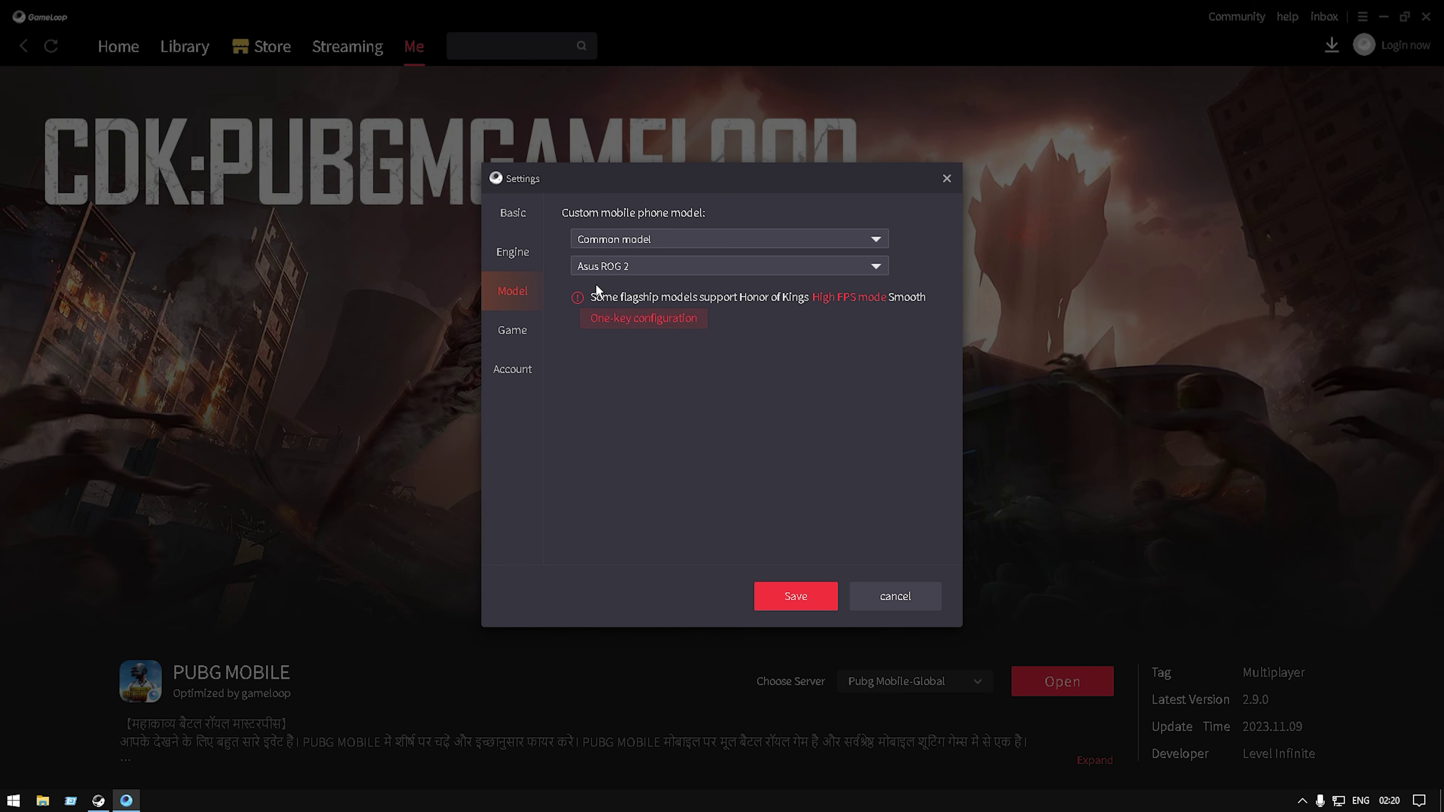
left_click(603, 267)
left_click(613, 435)
left_click(513, 333)
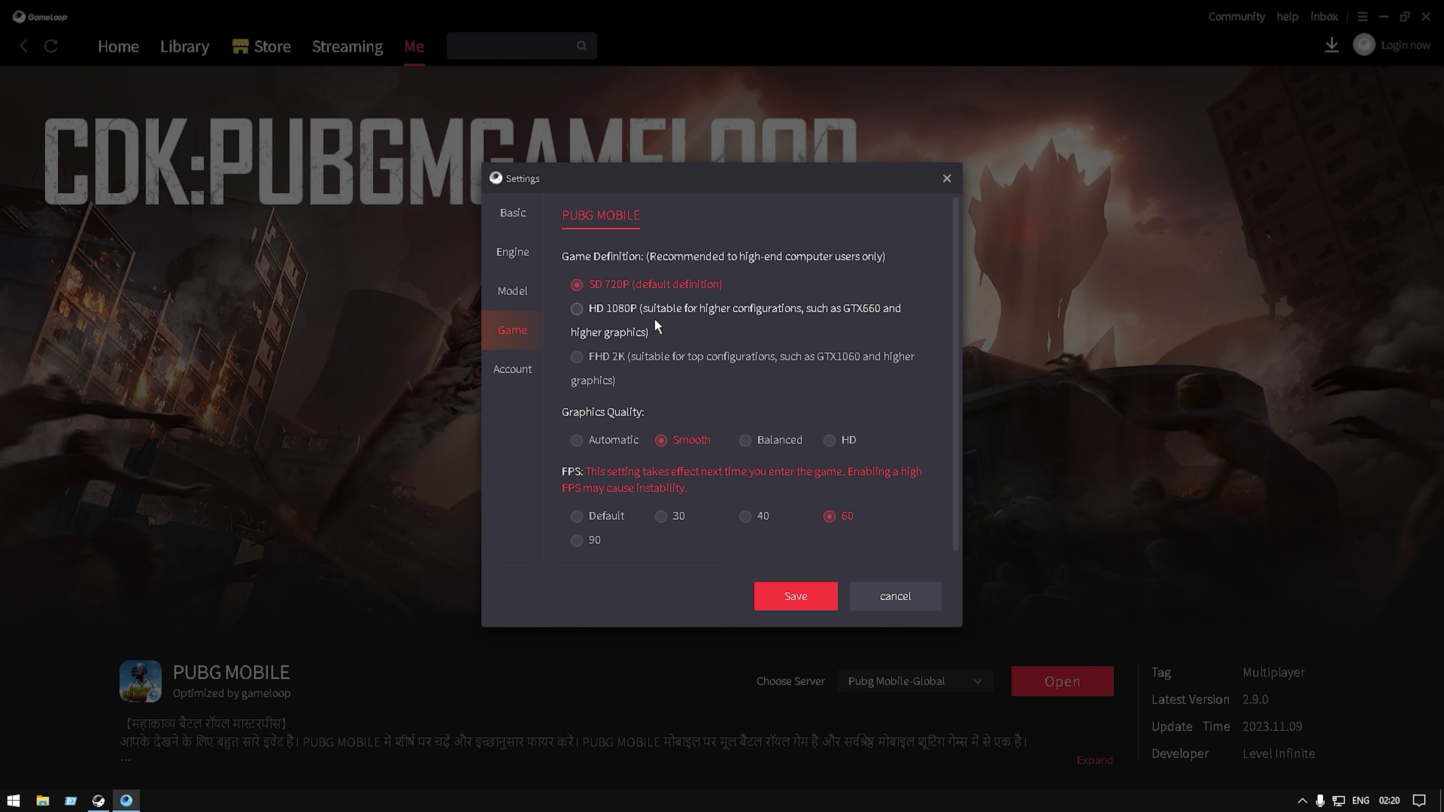
Try the HD 1080P definition and HD graphics quality for PUBG MOBILE, comparing them with SD 720P and Smooth
left_click(739, 313)
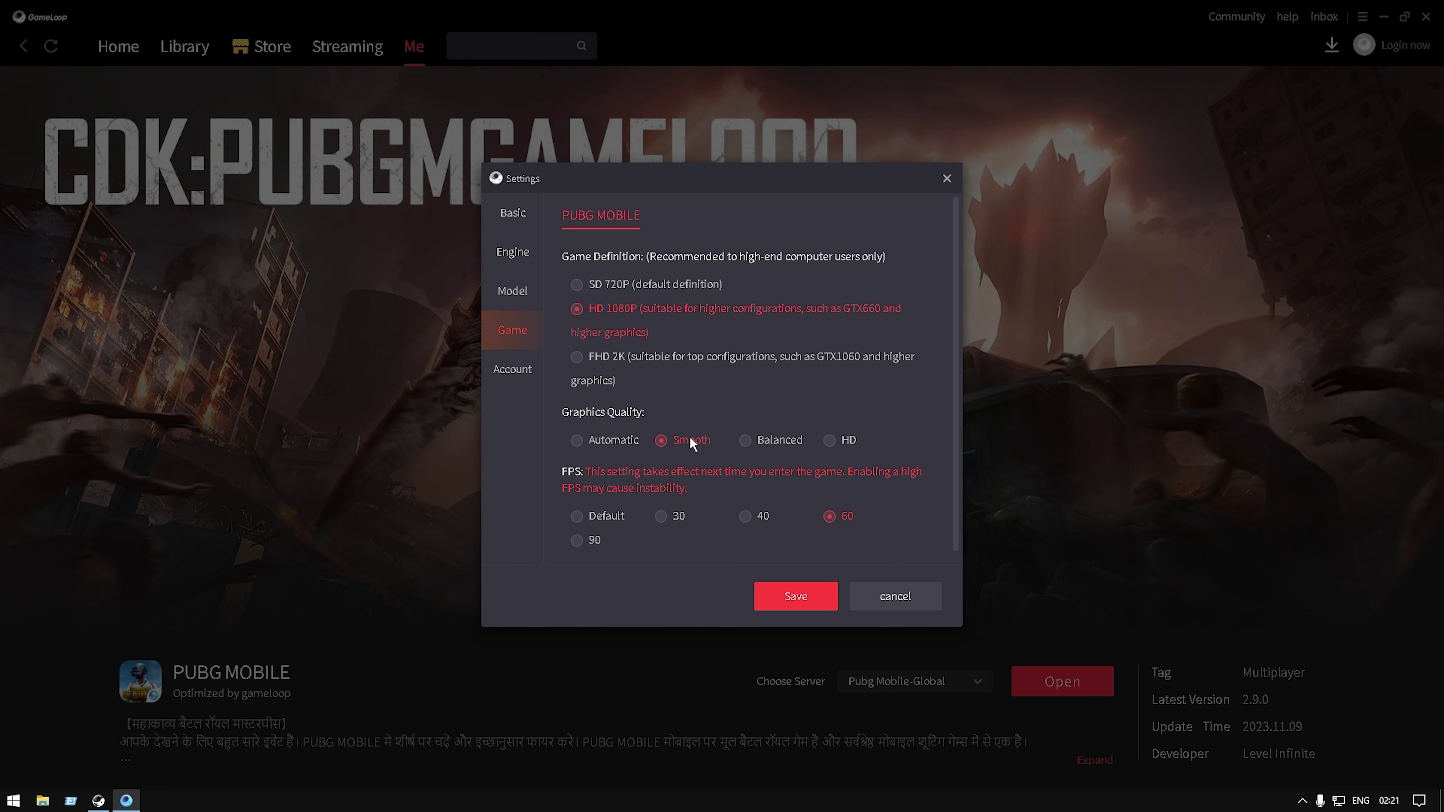
left_click(839, 440)
left_click(575, 283)
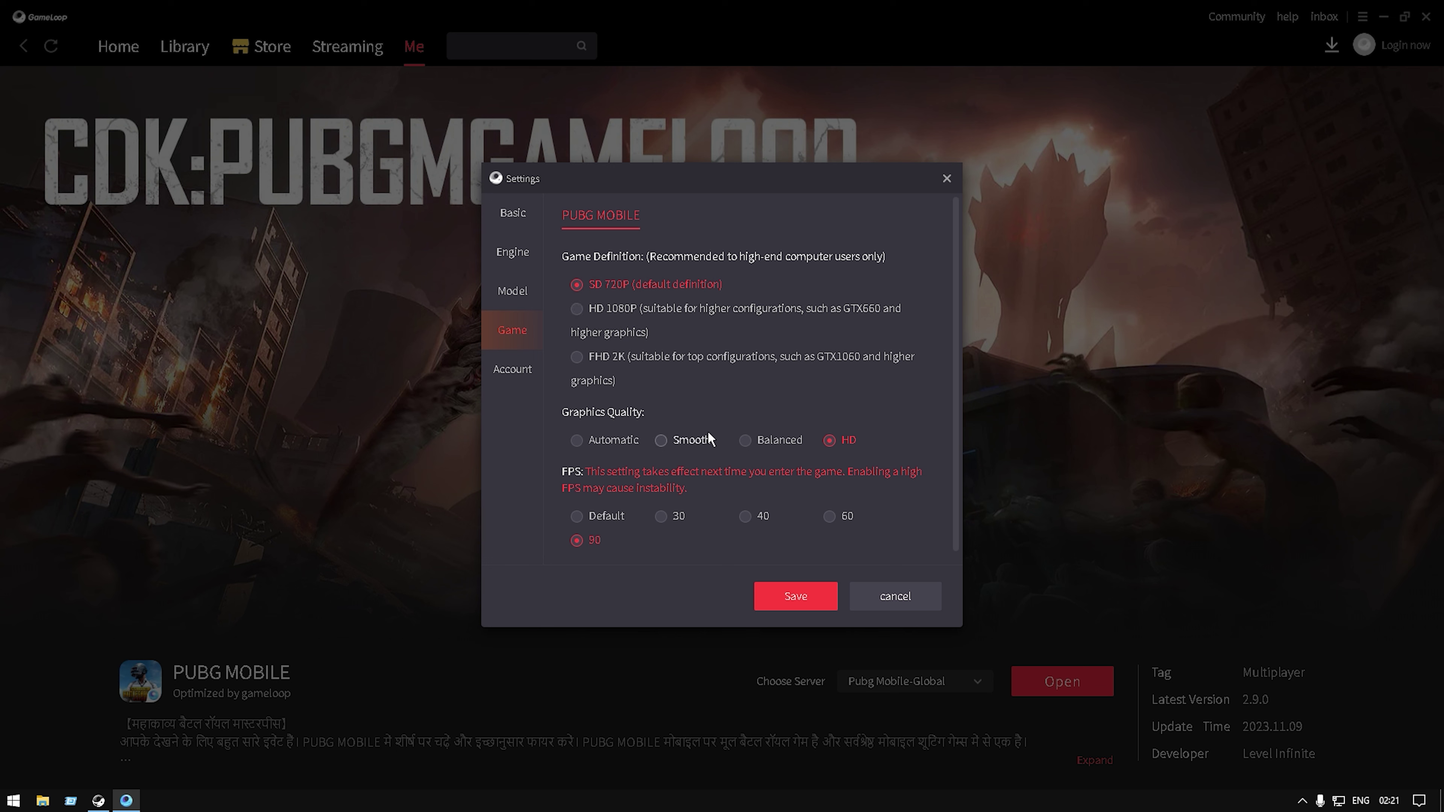
left_click(671, 438)
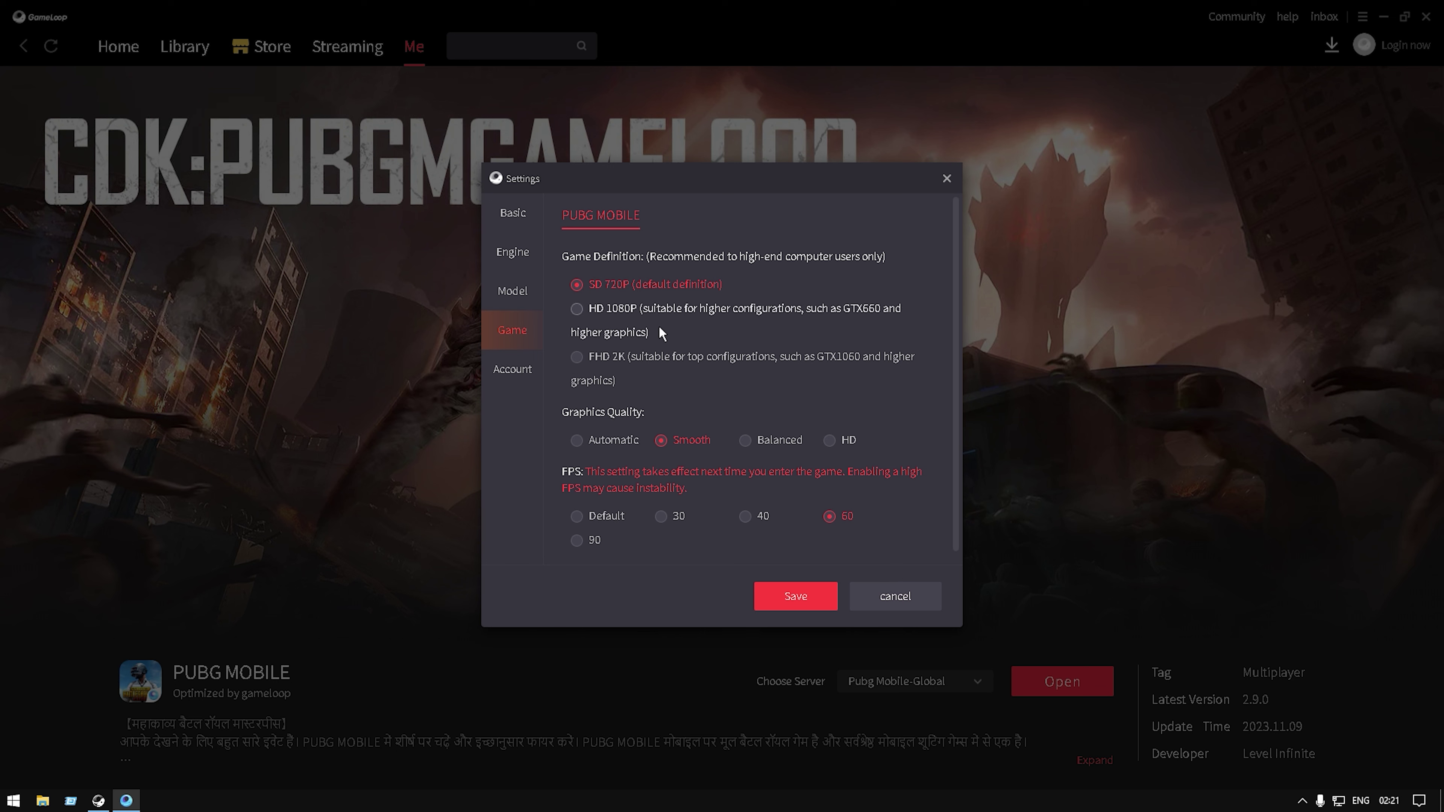
left_click(578, 309)
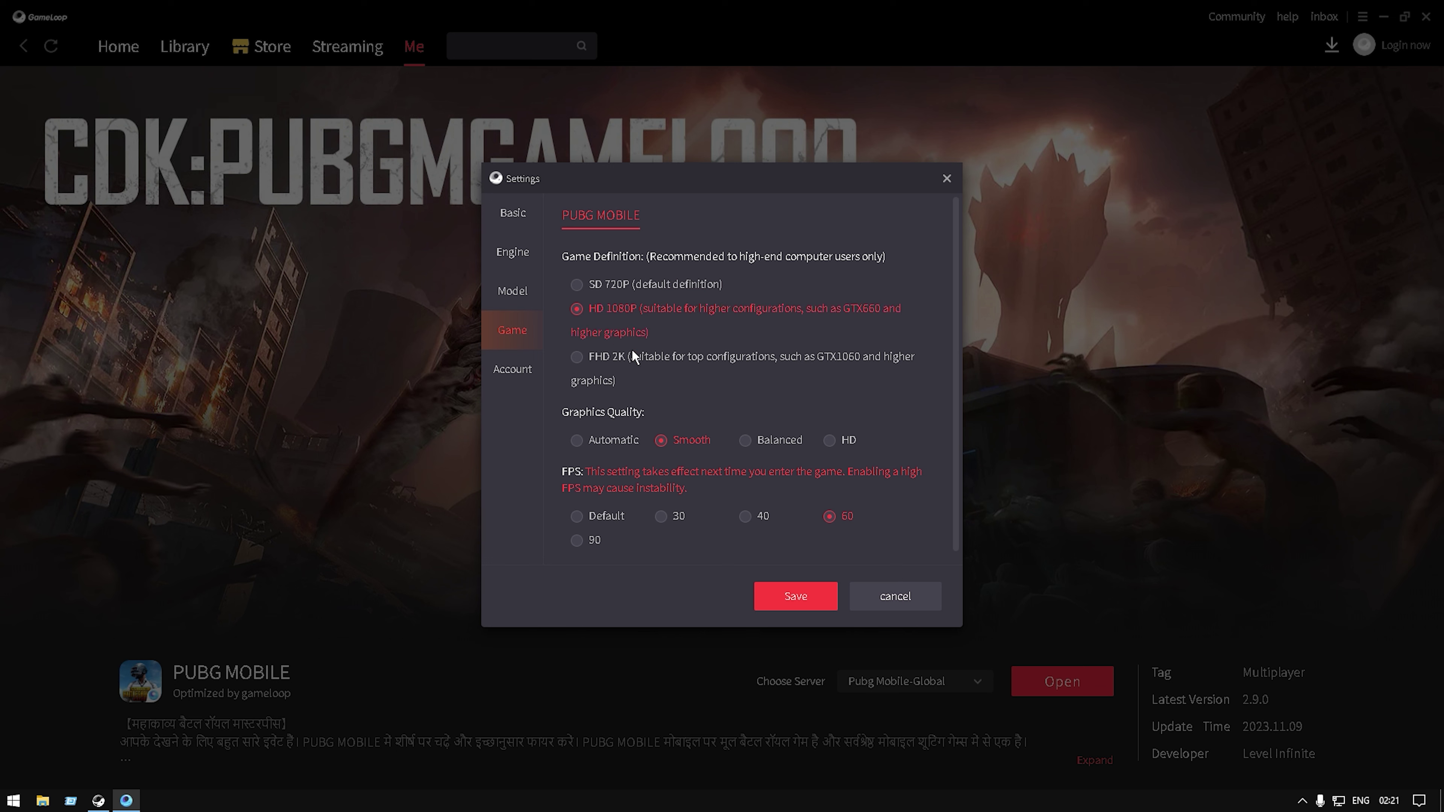
left_click(831, 441)
Set PUBG MOBILE to SD 720P definition and Smooth graphics quality, and save the emulator settings
left_click(579, 284)
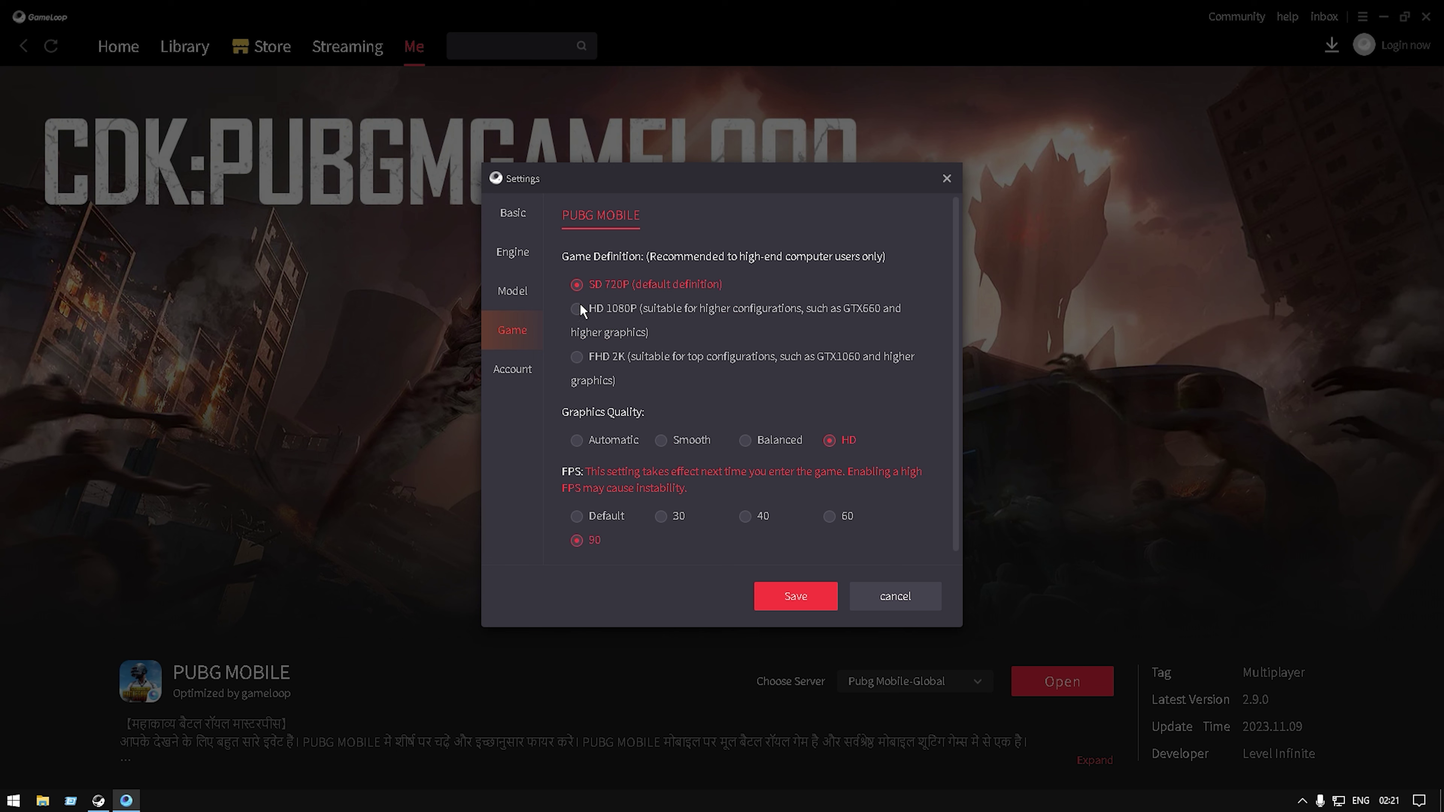
left_click(662, 441)
mouse_move(956, 345)
left_mouse_down()
mouse_move(956, 394)
mouse_move(956, 363)
left_mouse_up()
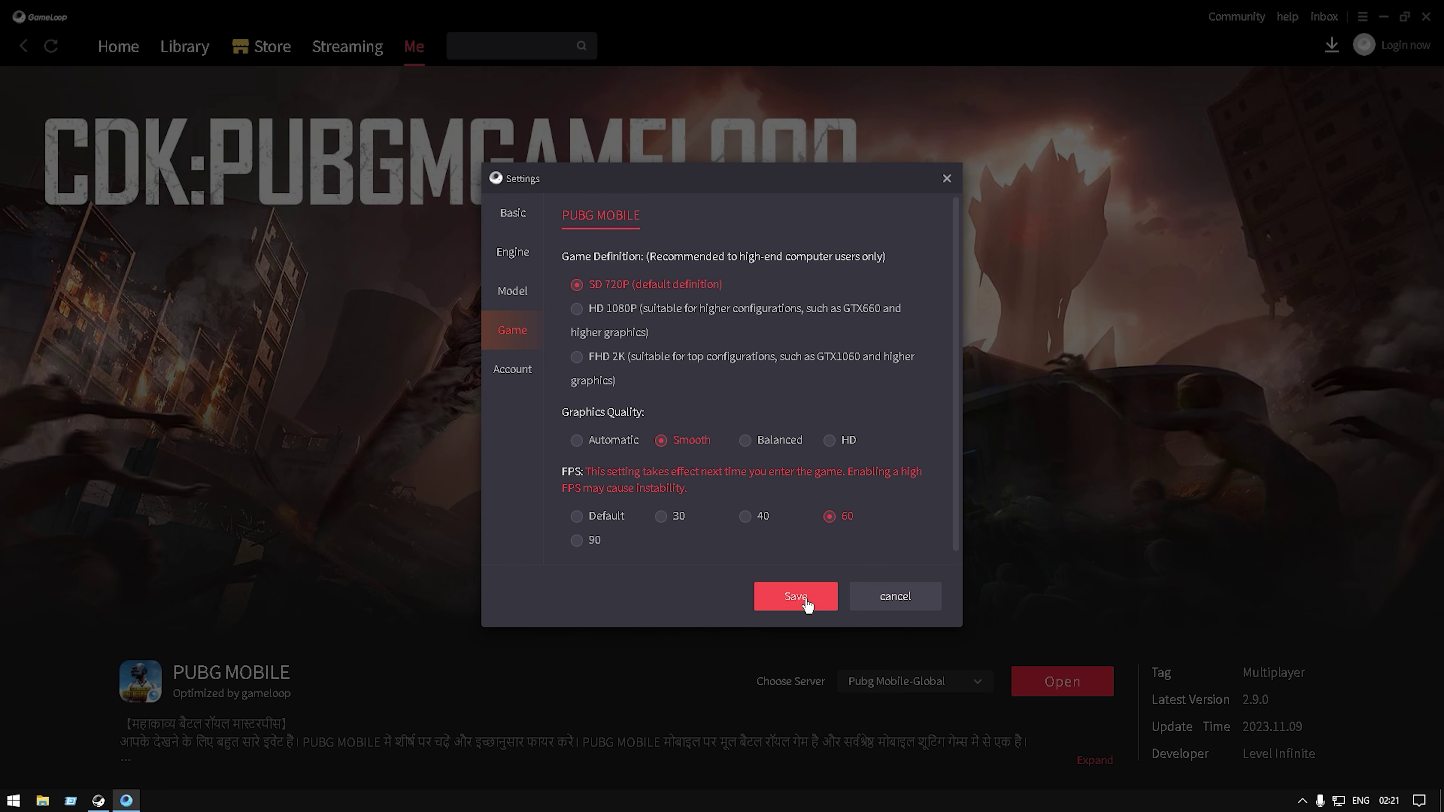
left_click(796, 597)
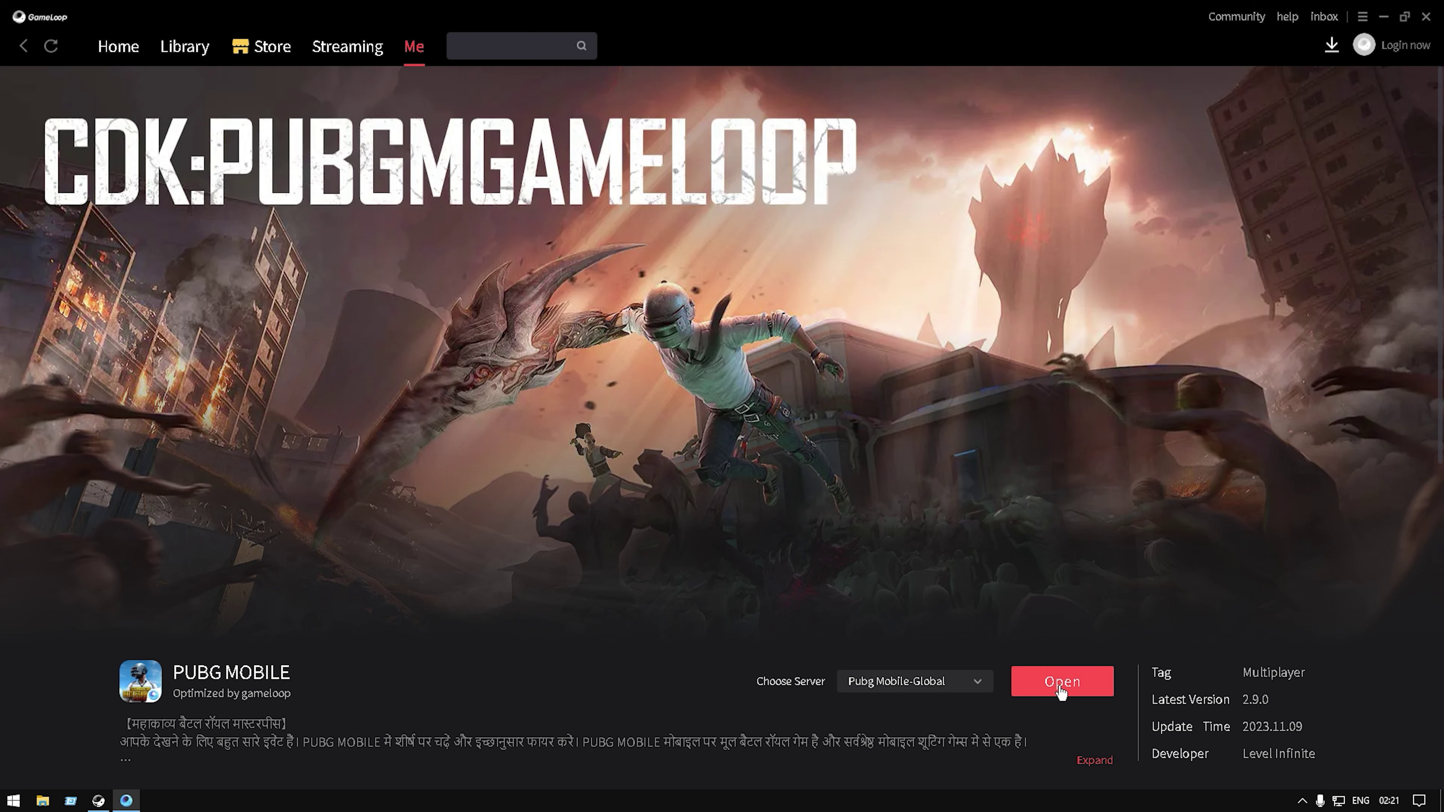
Launch PUBG MOBILE and quit the GameLoop launcher, including its background instance
left_click(1047, 680)
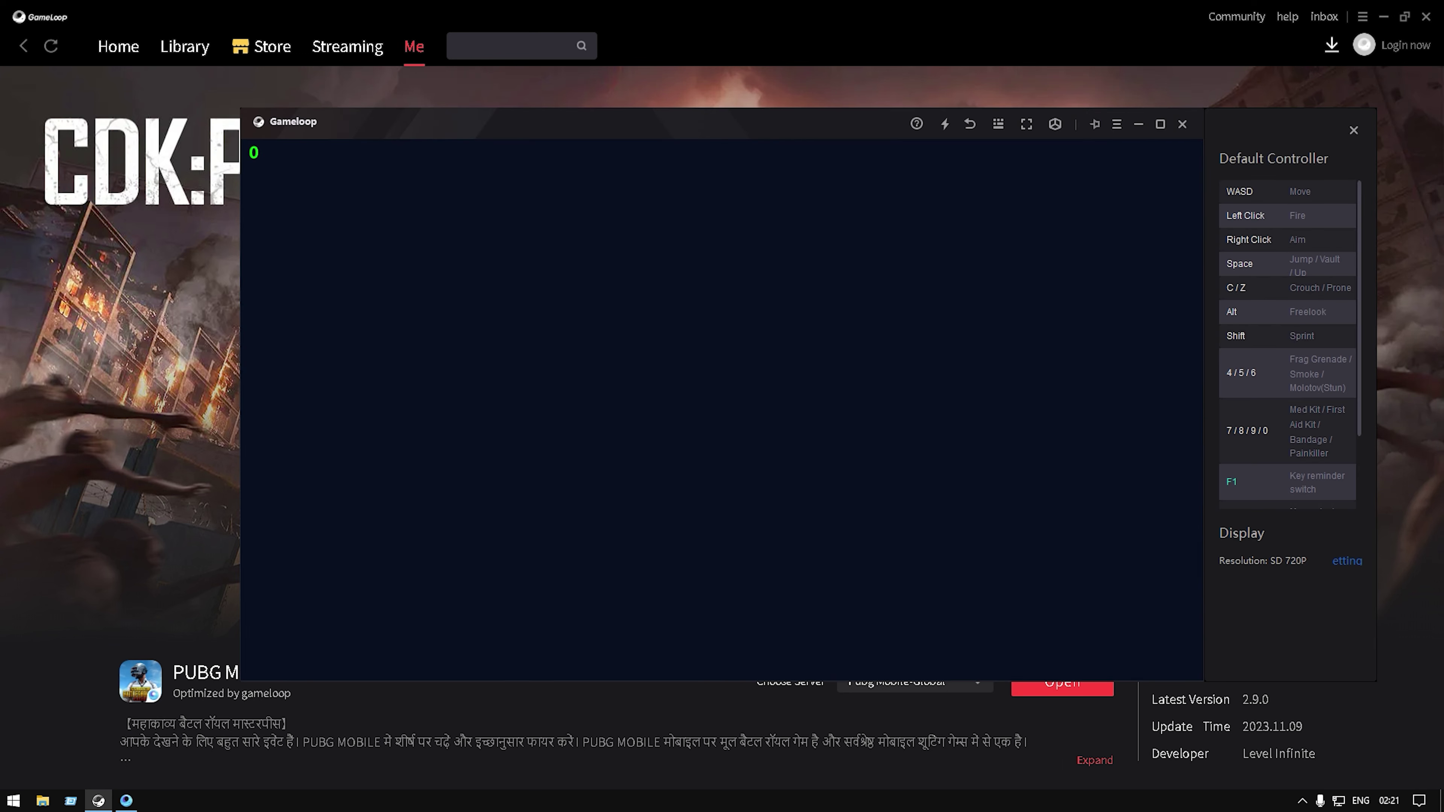
left_click(1427, 17)
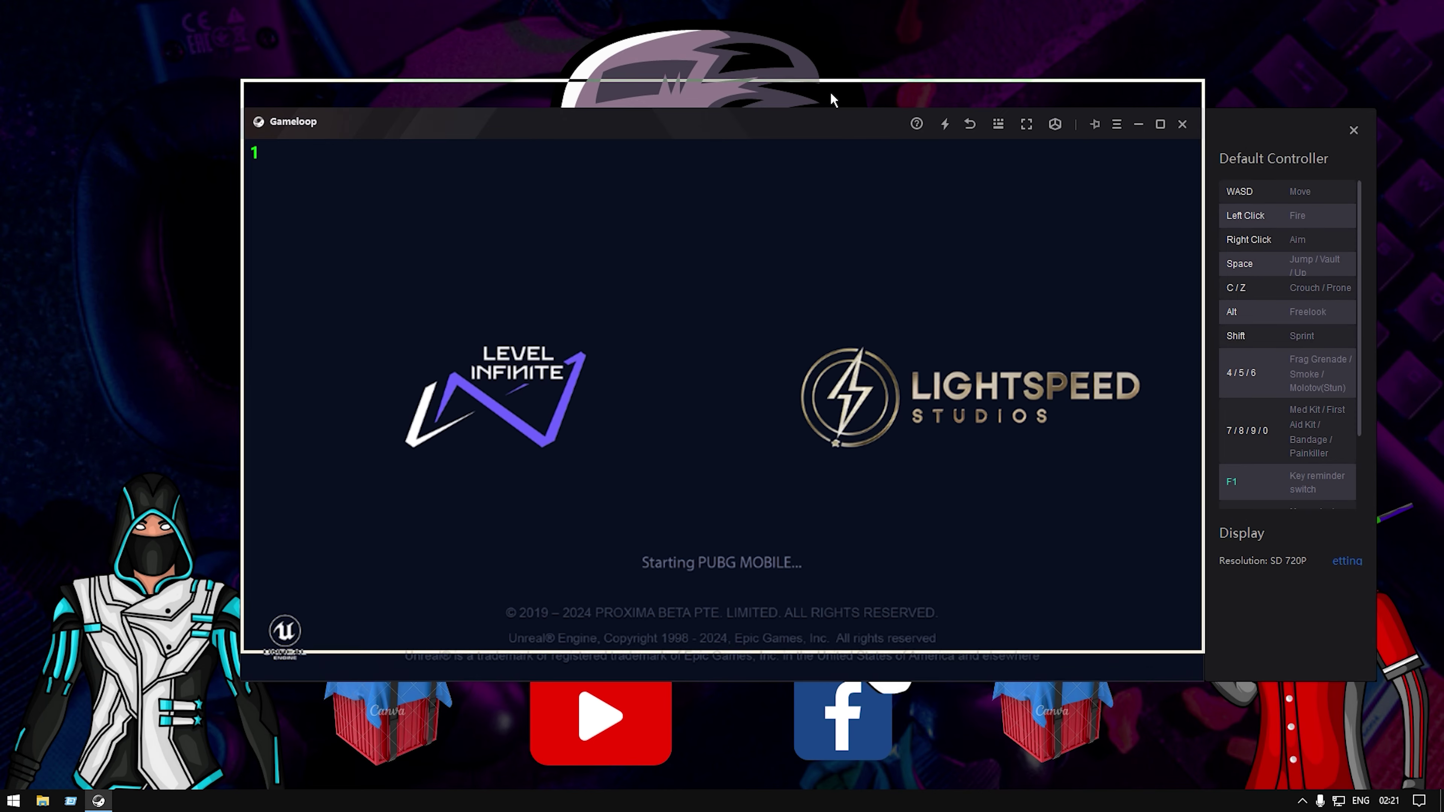
left_click(1302, 801)
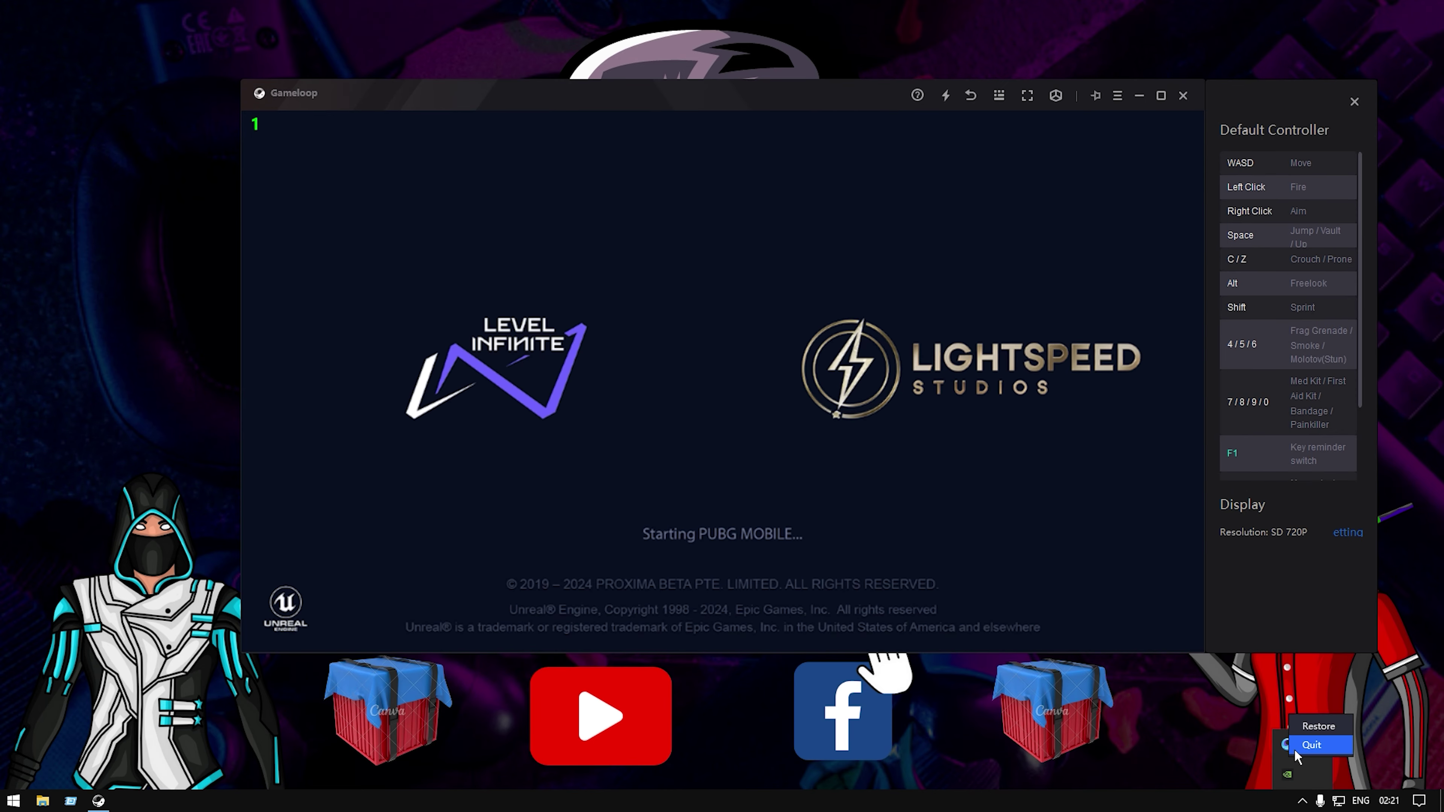
Switch to Windows Security, review the virus and threat protection settings for all protections being off, and close it
key("super")
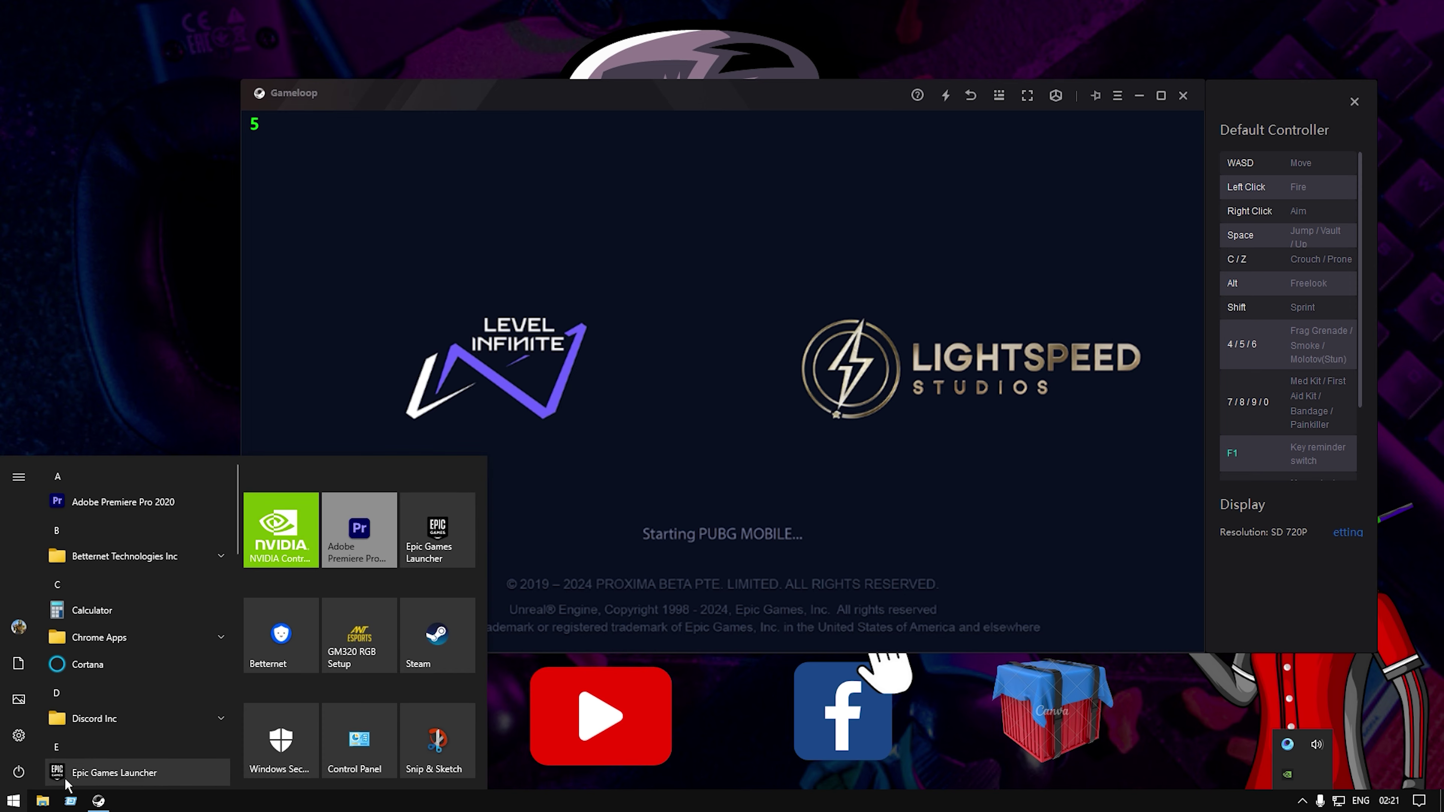
left_click(350, 638)
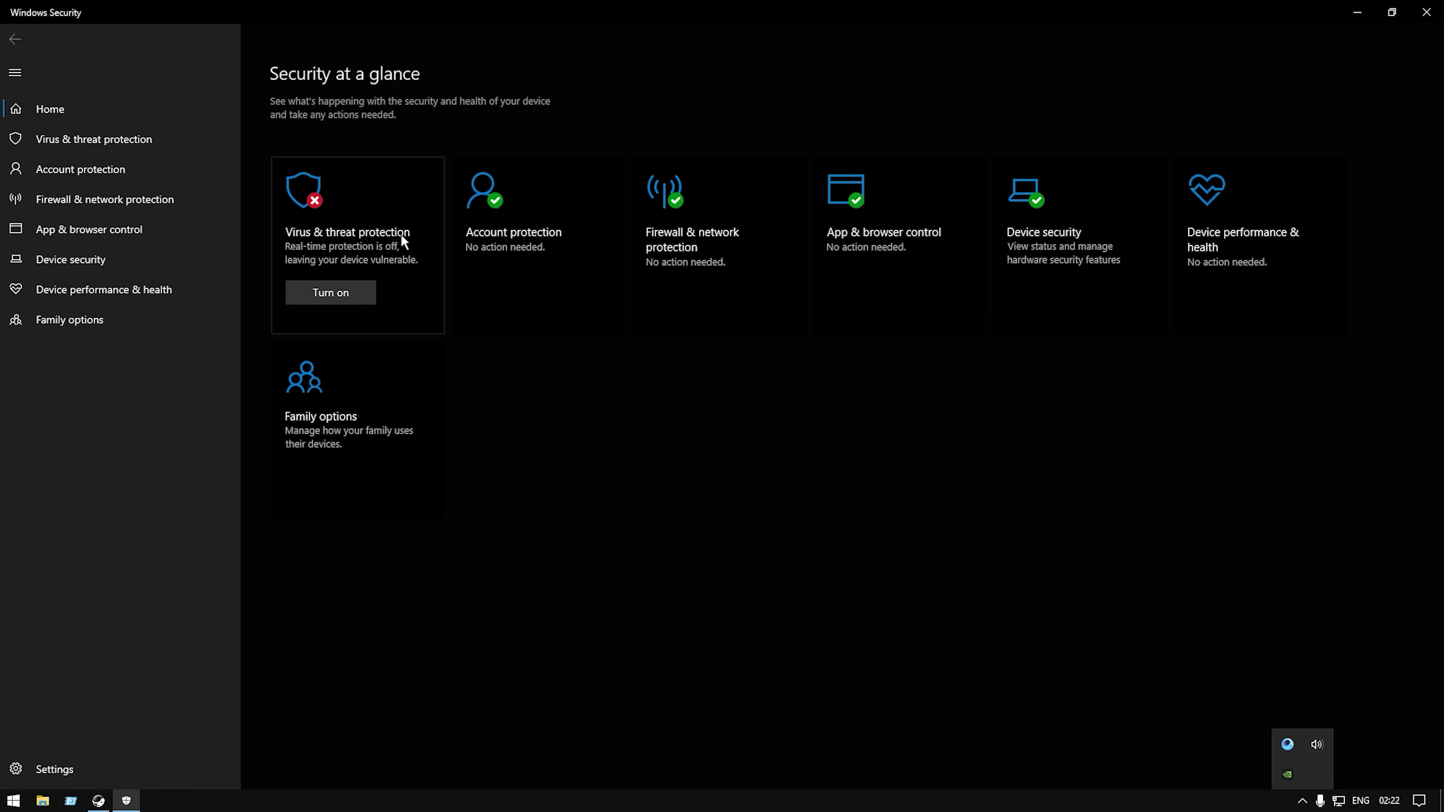
left_click(404, 216)
left_click(318, 489)
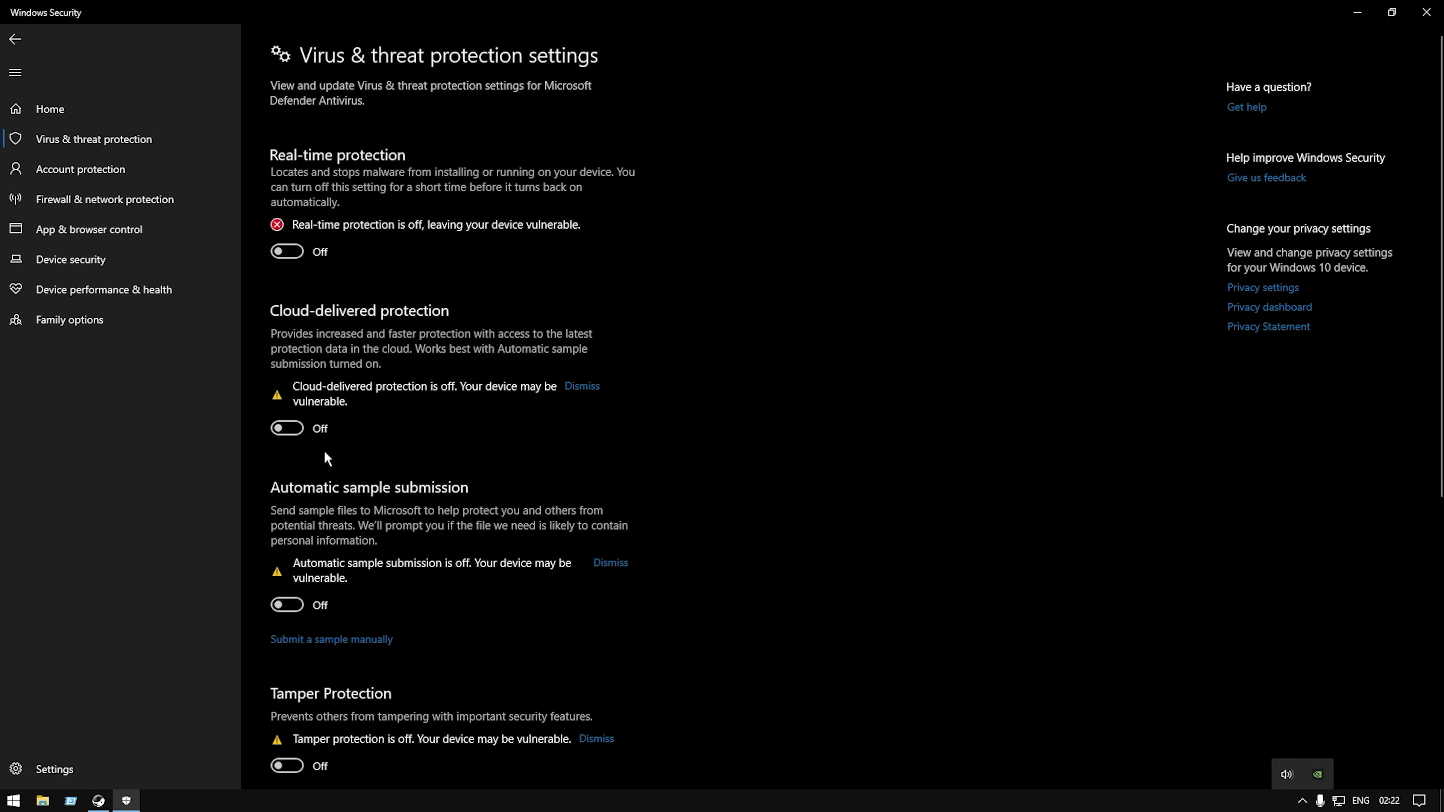
scroll(298, 373, "down", 5)
scroll(297, 372, "up", 5)
left_click(1426, 11)
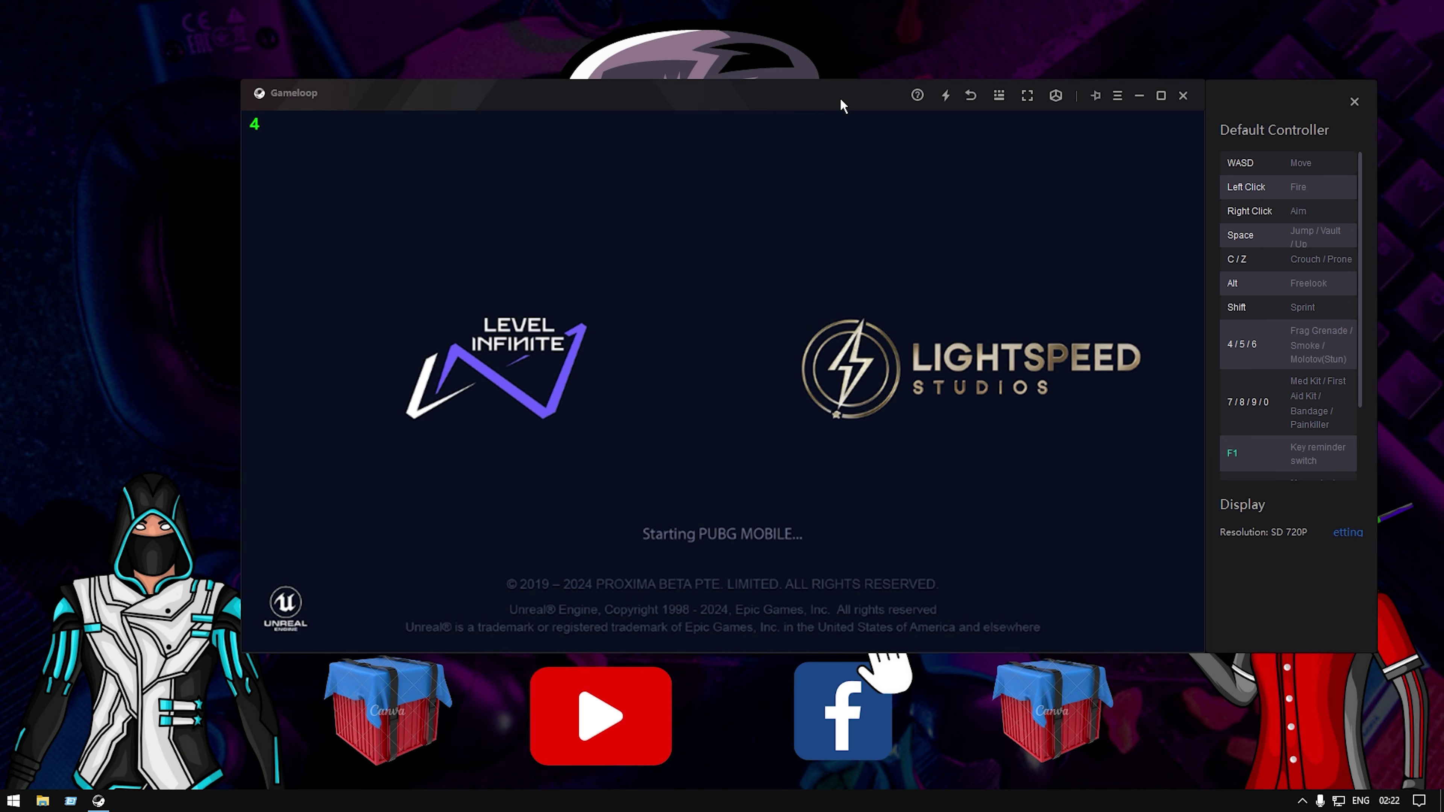
Return to the emulator's home screen in full-screen mode and open the Android settings
left_click(971, 95)
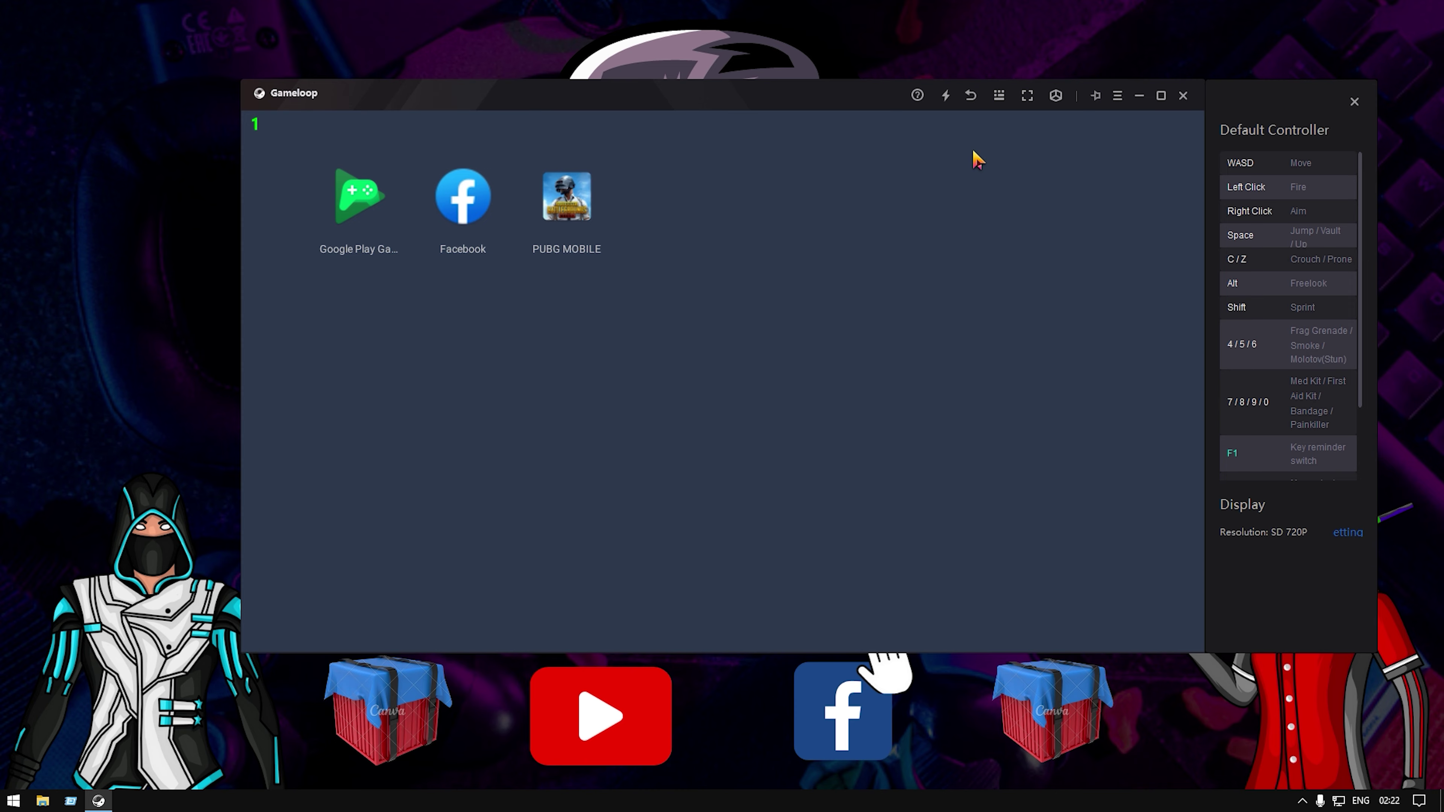
key("F11")
left_click_drag(990, 10, 1039, 306)
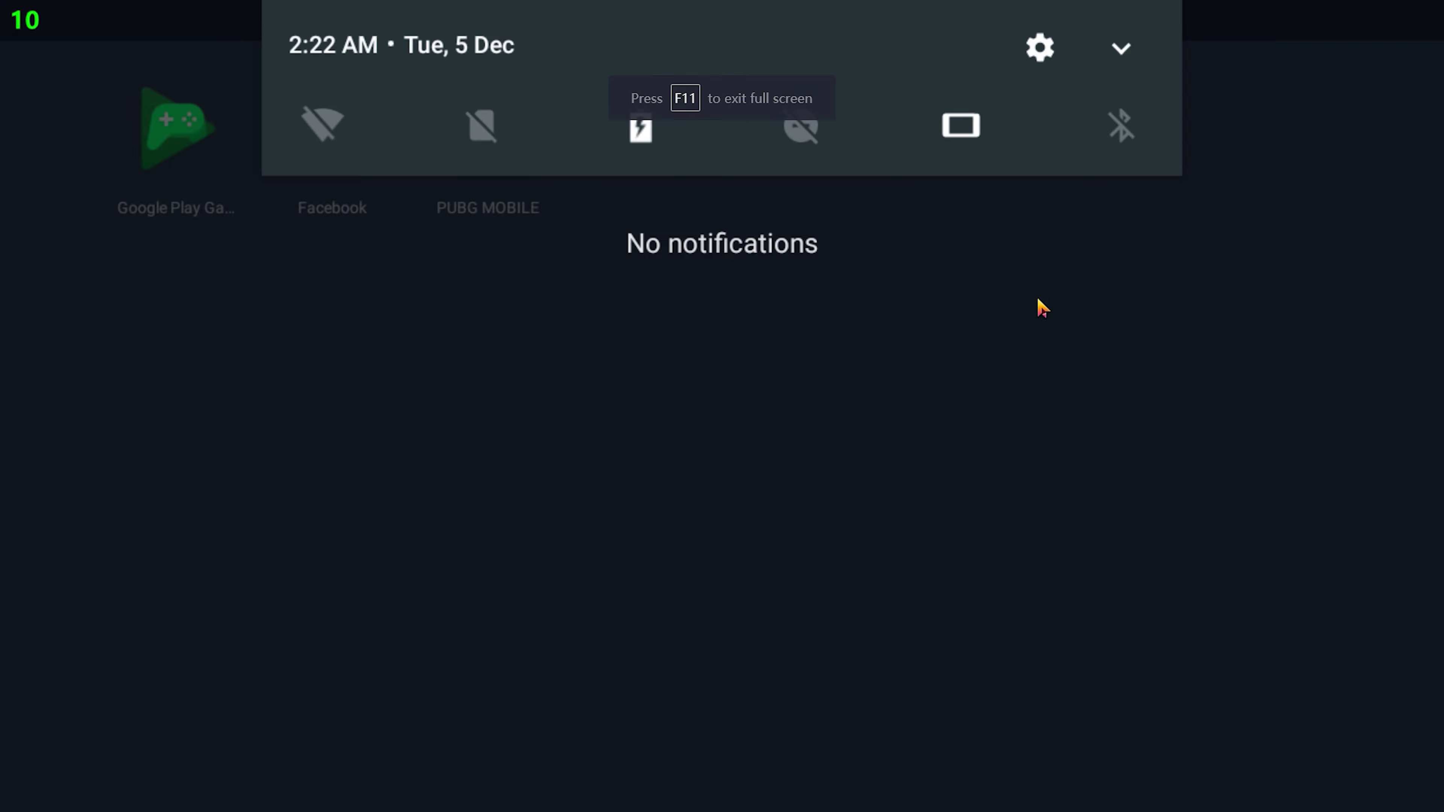
left_click(1044, 63)
Open the tablet's device information and trigger developer mode through its build number
left_click_drag(507, 680, 495, 376)
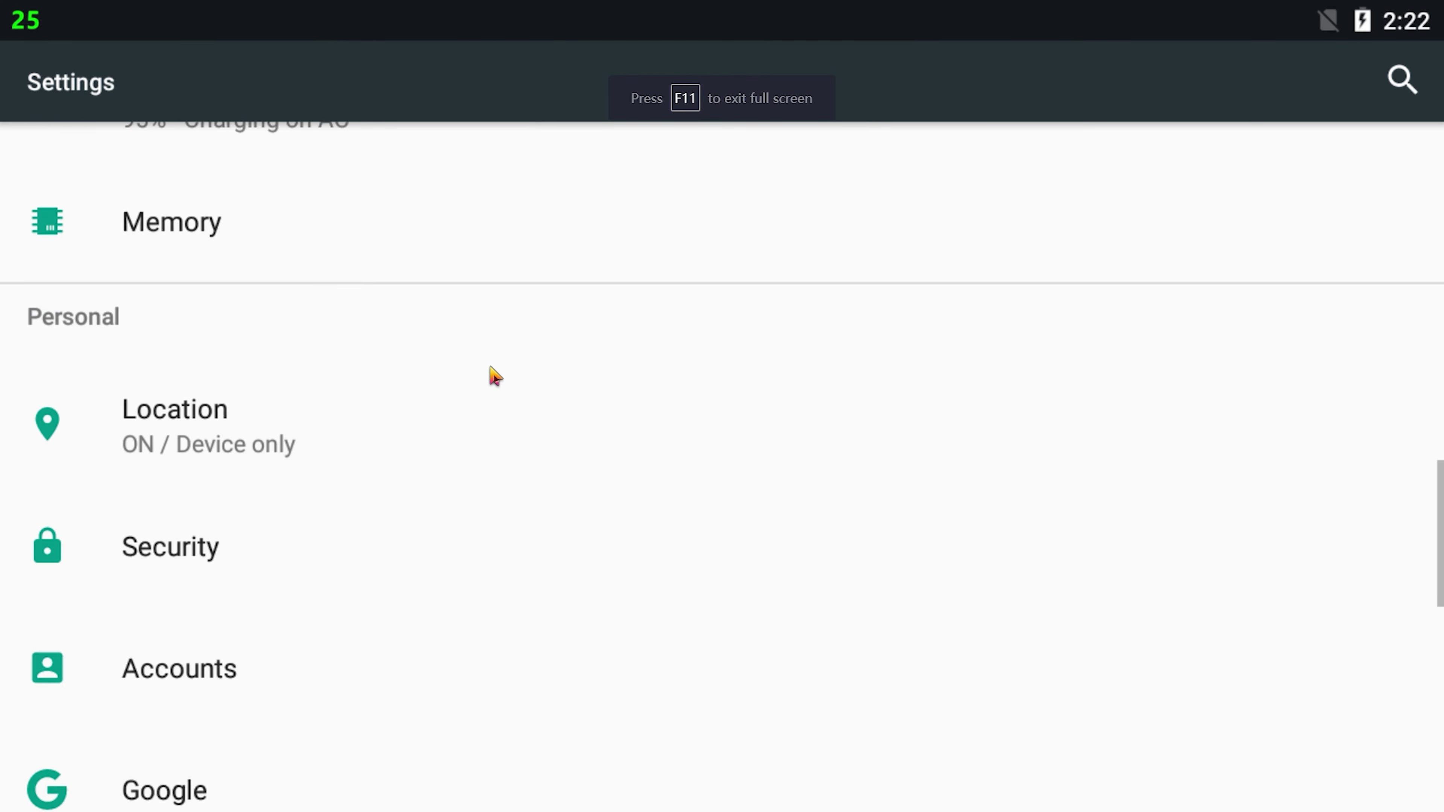
left_click(267, 743)
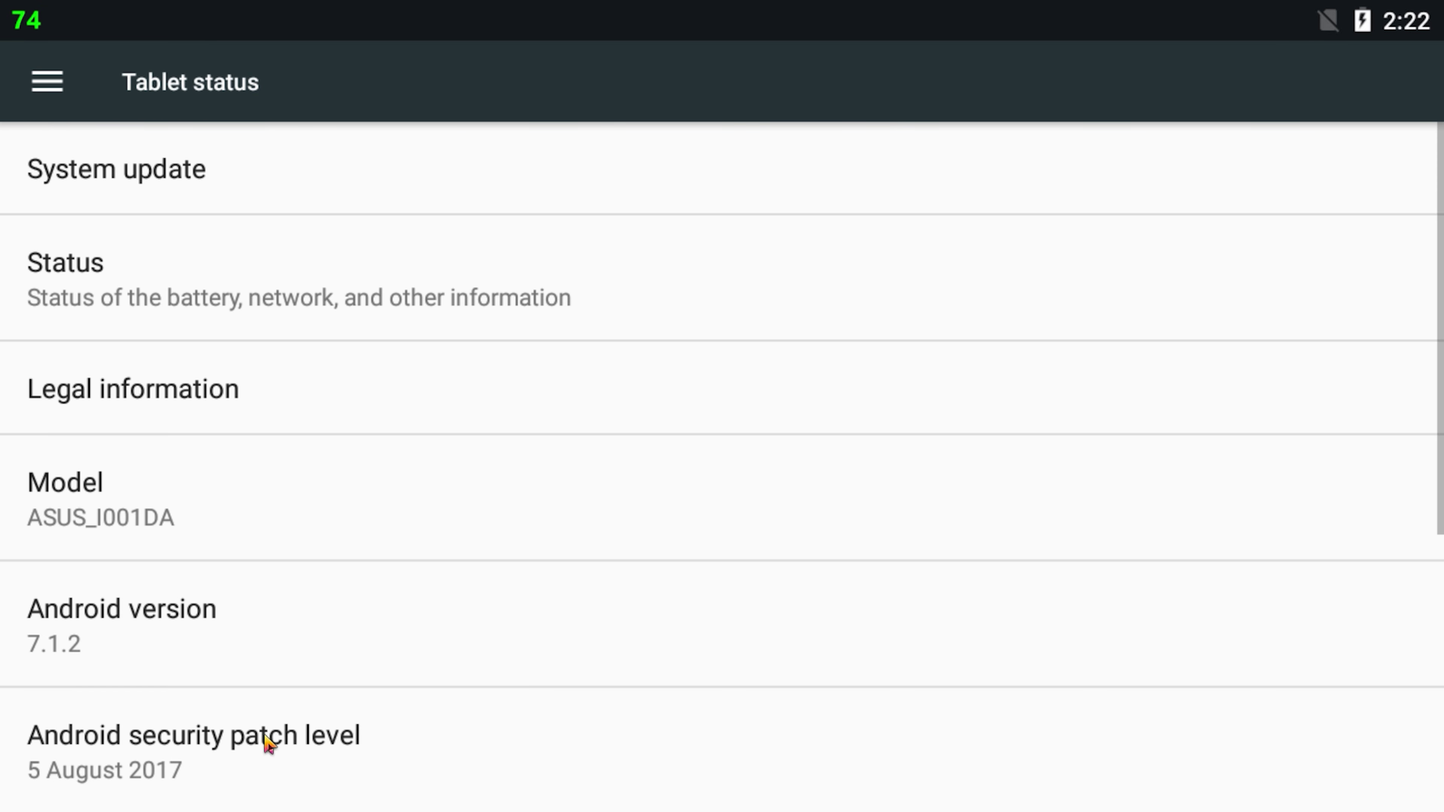
scroll(419, 703, "down", 5)
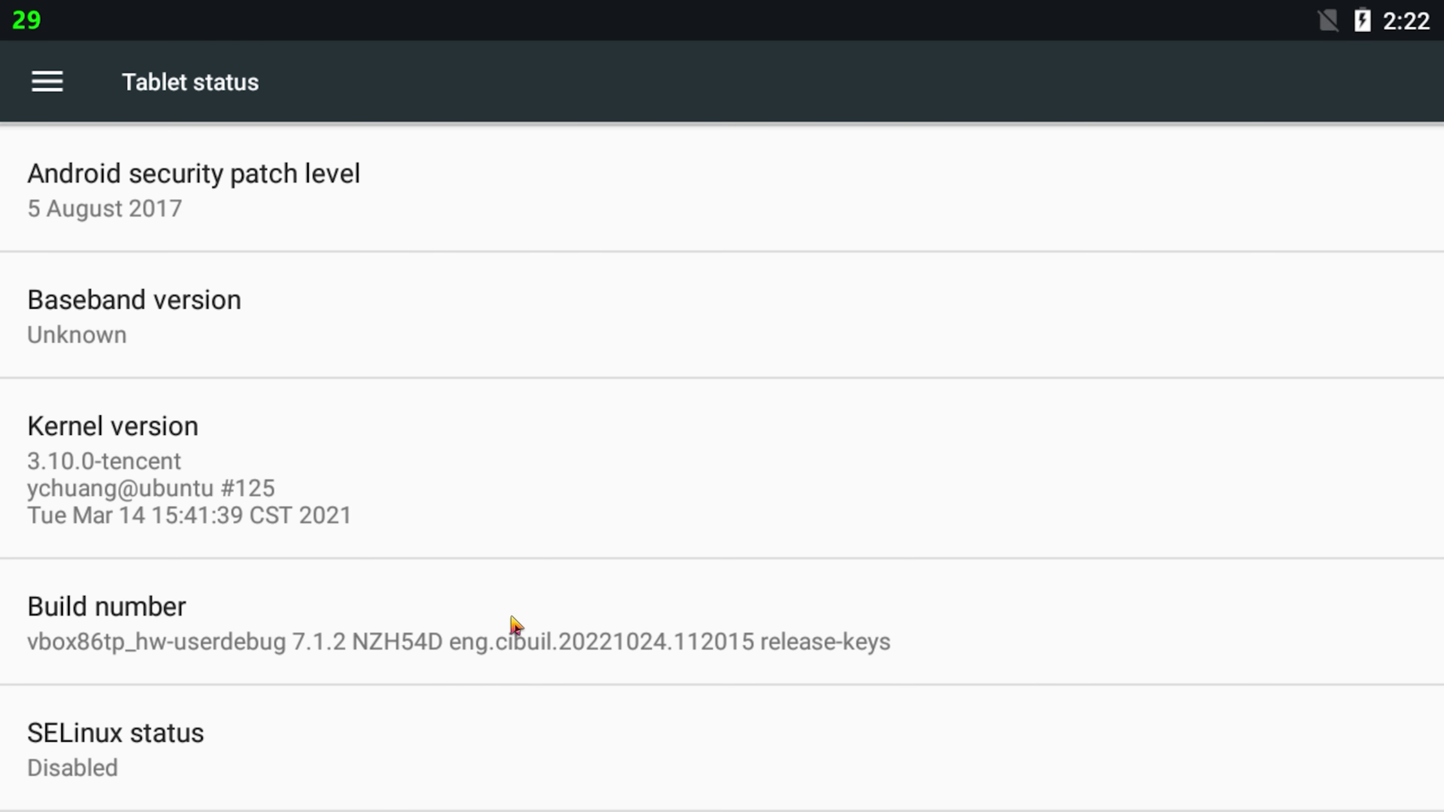
left_click(428, 622)
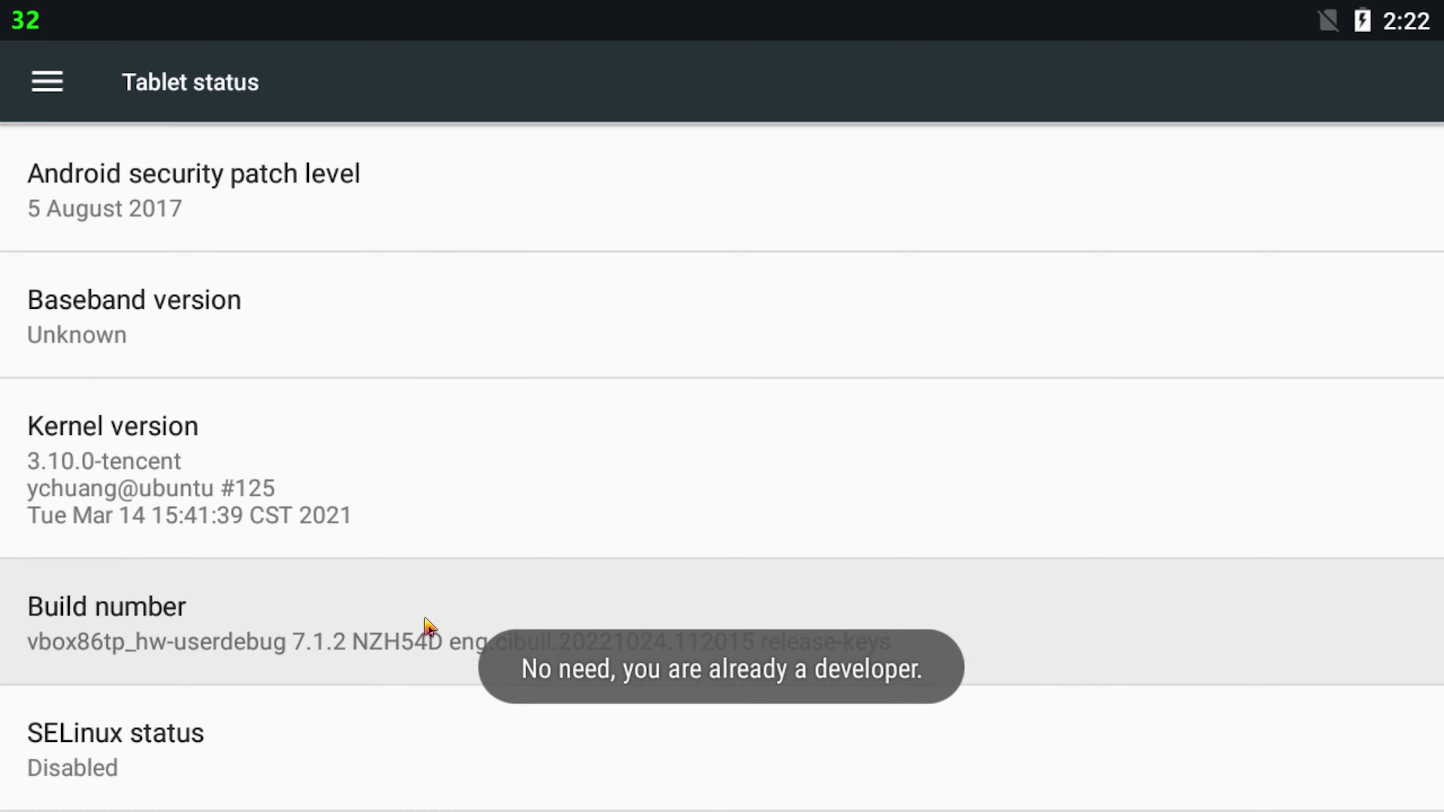
left_click(429, 626)
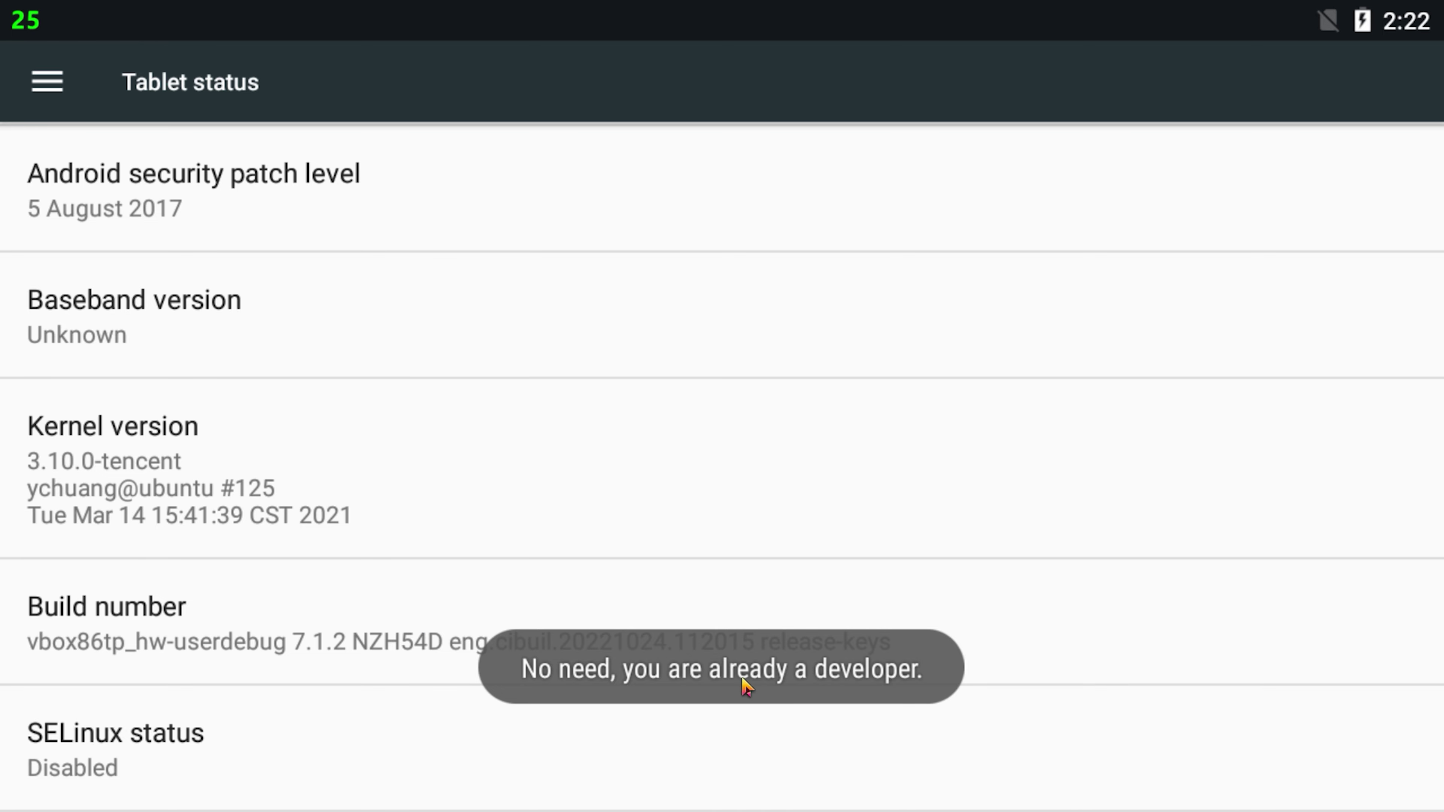
Open the Developer options of the Android settings
left_click(53, 82)
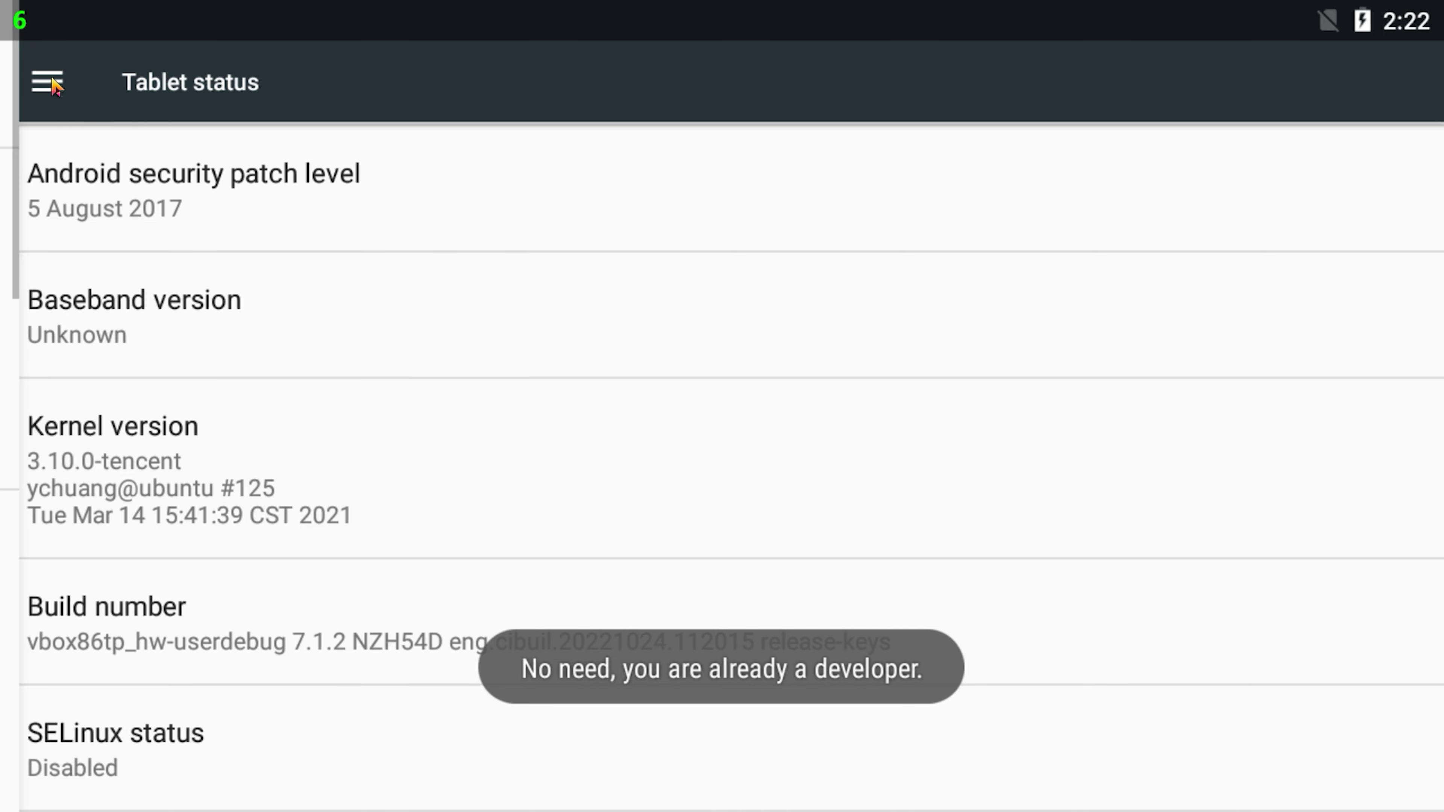
scroll(228, 432, "down", 10)
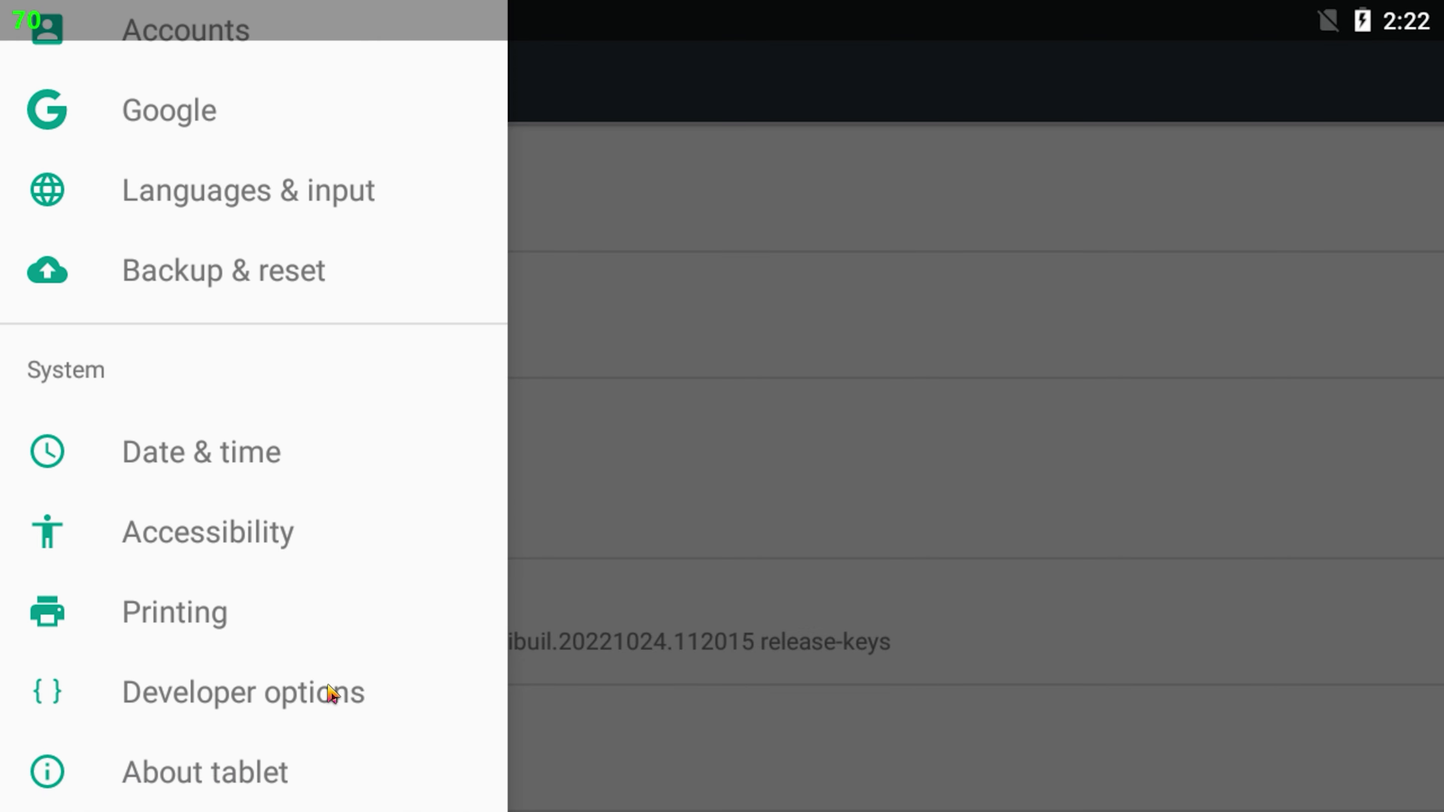
left_click(220, 706)
Set the window animation scale and the transition animation scale to Animation off
scroll(455, 572, "down", 8)
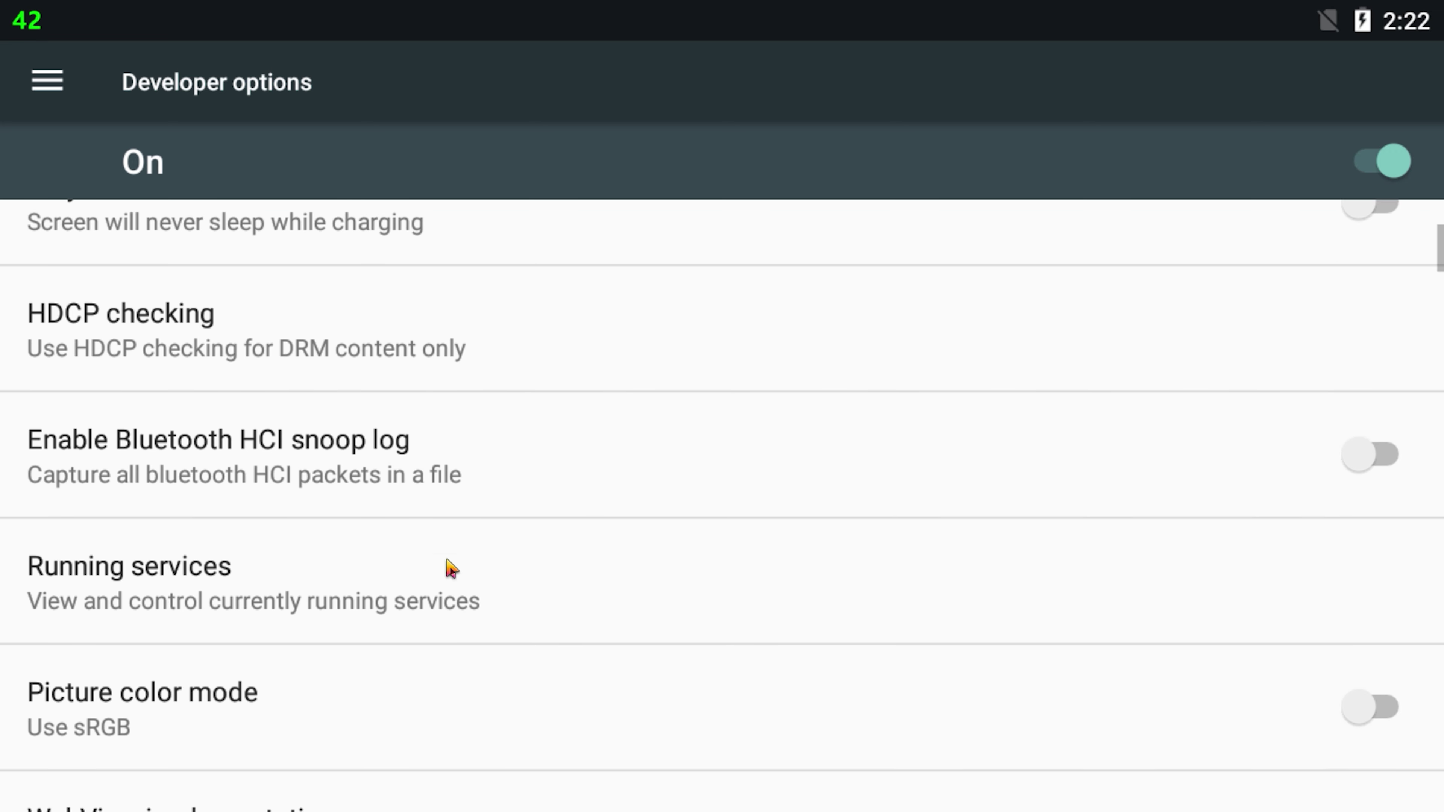
scroll(472, 569, "down", 15)
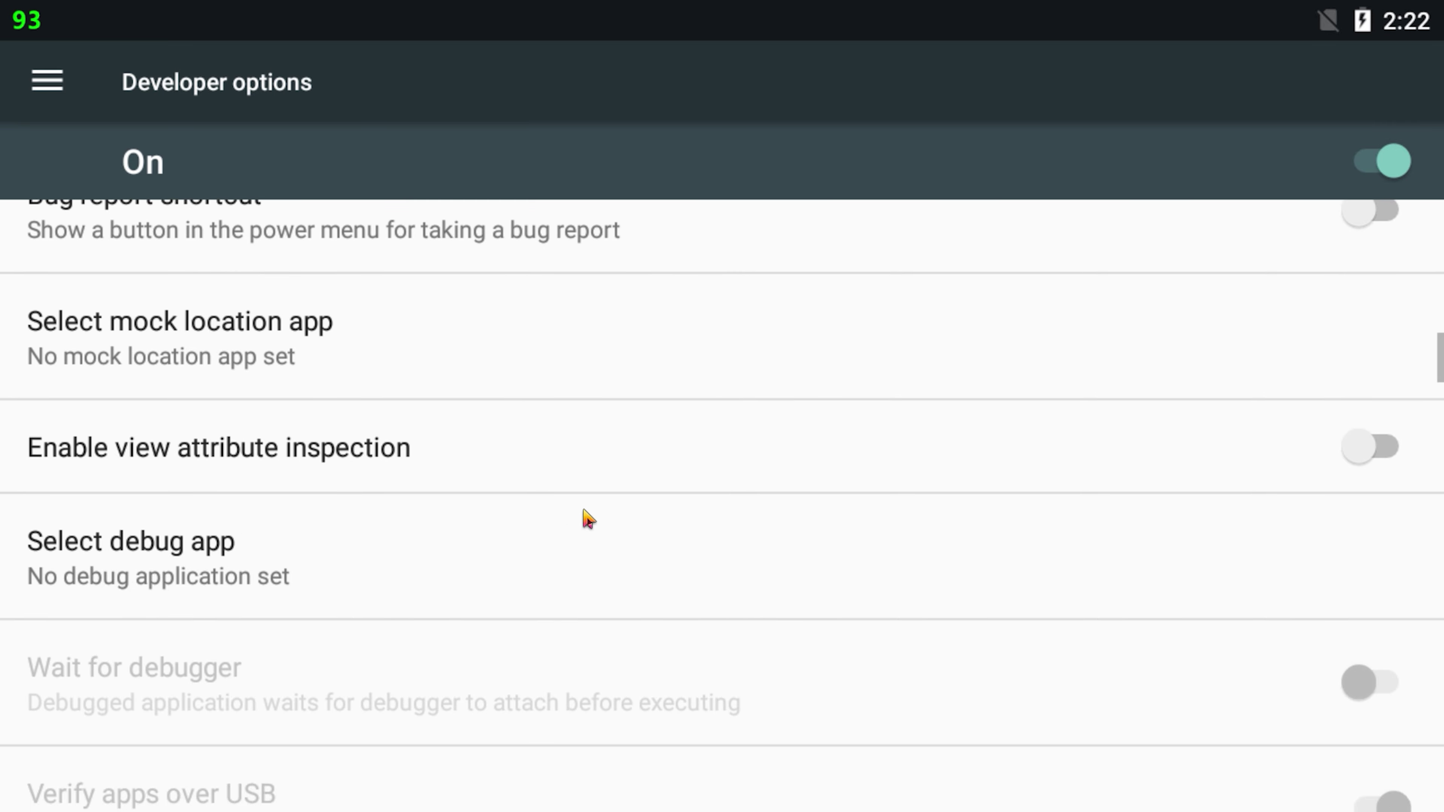
scroll(523, 540, "down", 20)
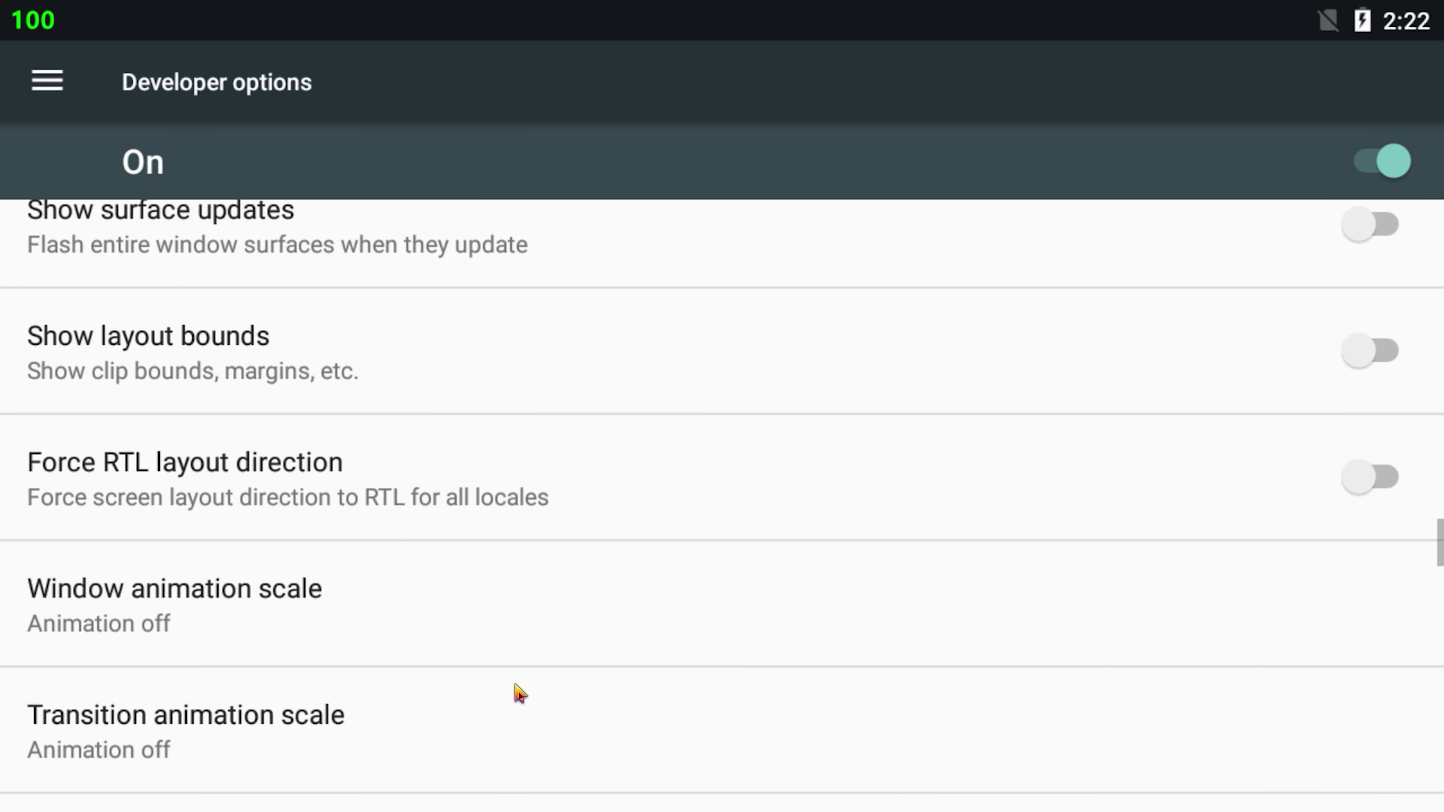
scroll(515, 644, "up", 4)
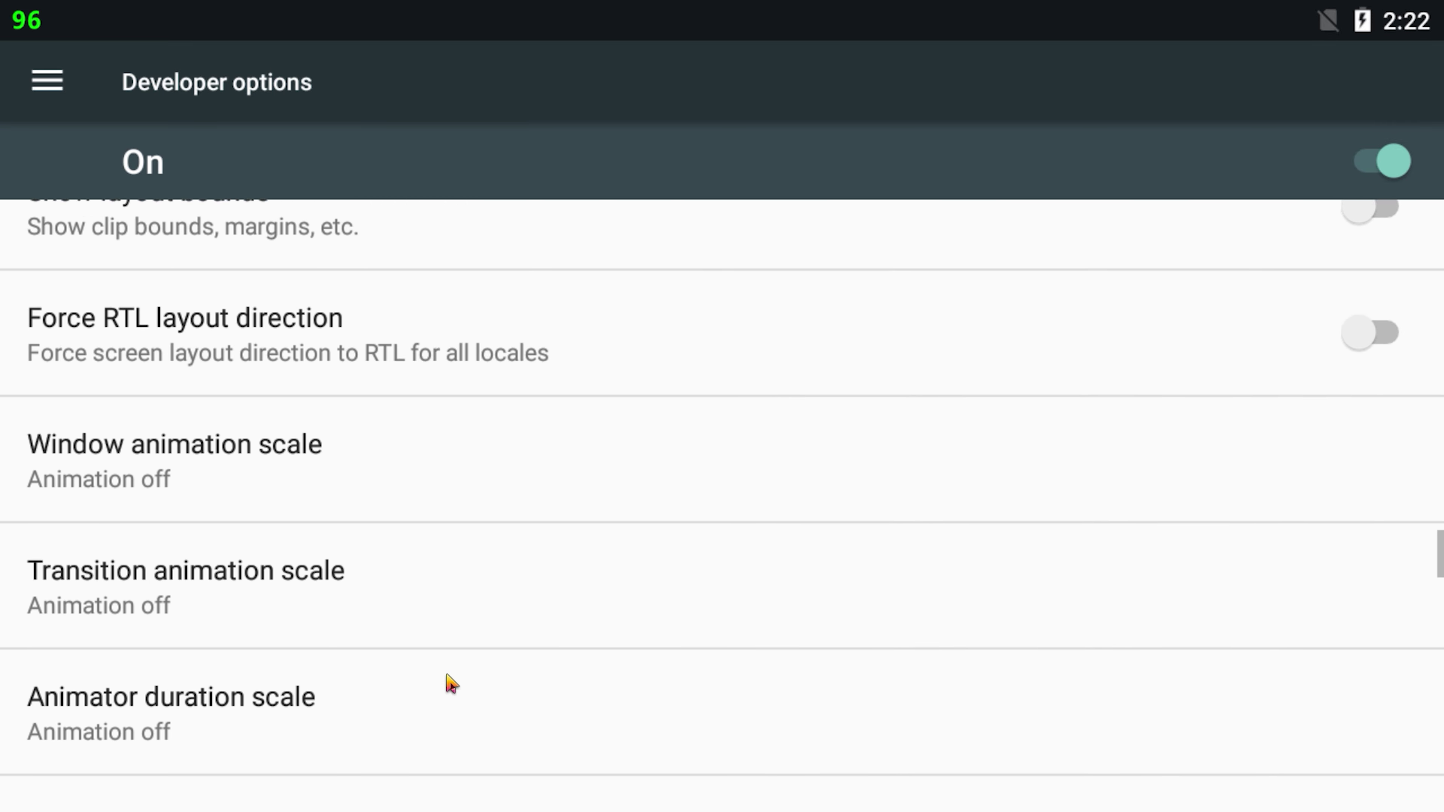
left_click(254, 477)
left_click(471, 219)
left_click(338, 575)
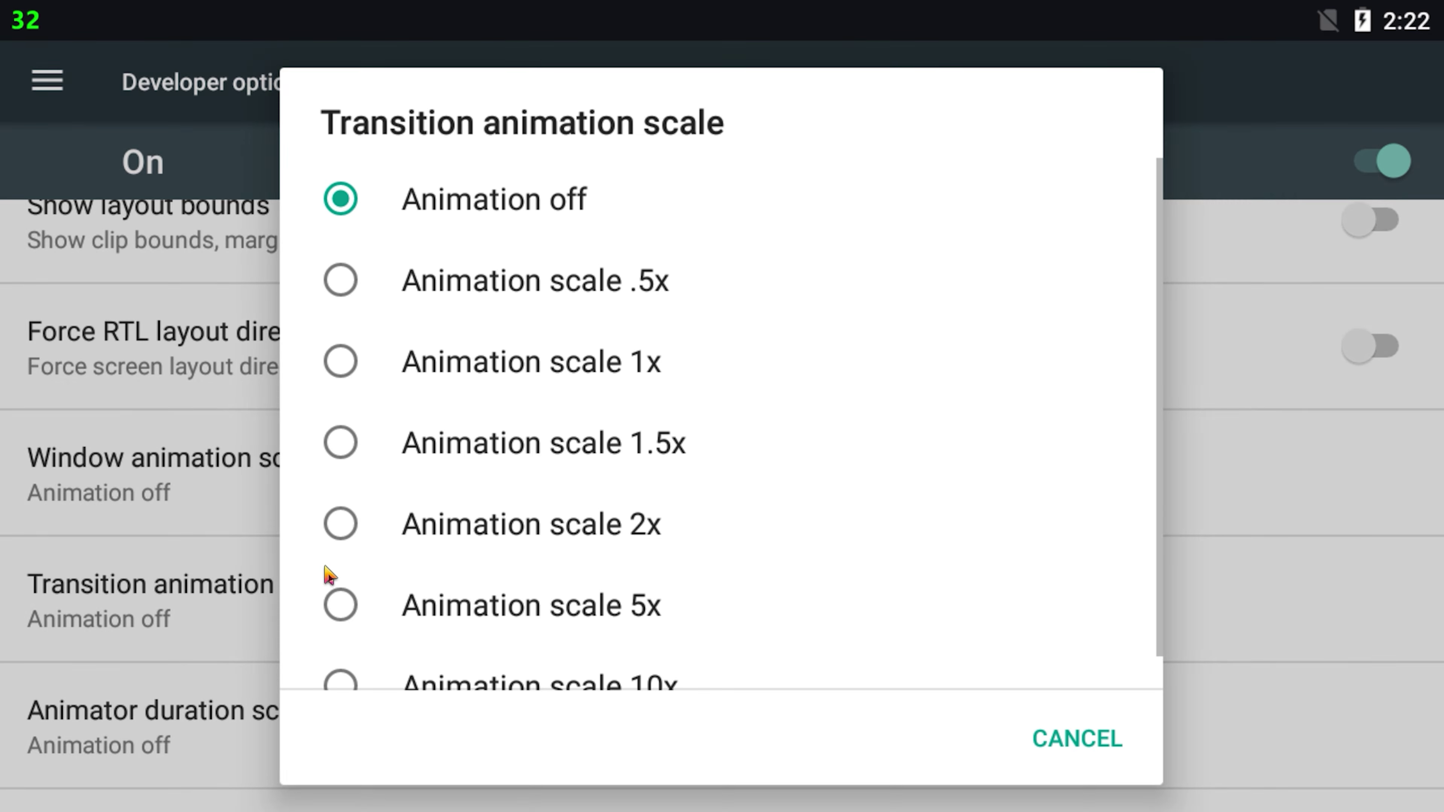
left_click(476, 226)
left_click_drag(410, 610, 435, 458)
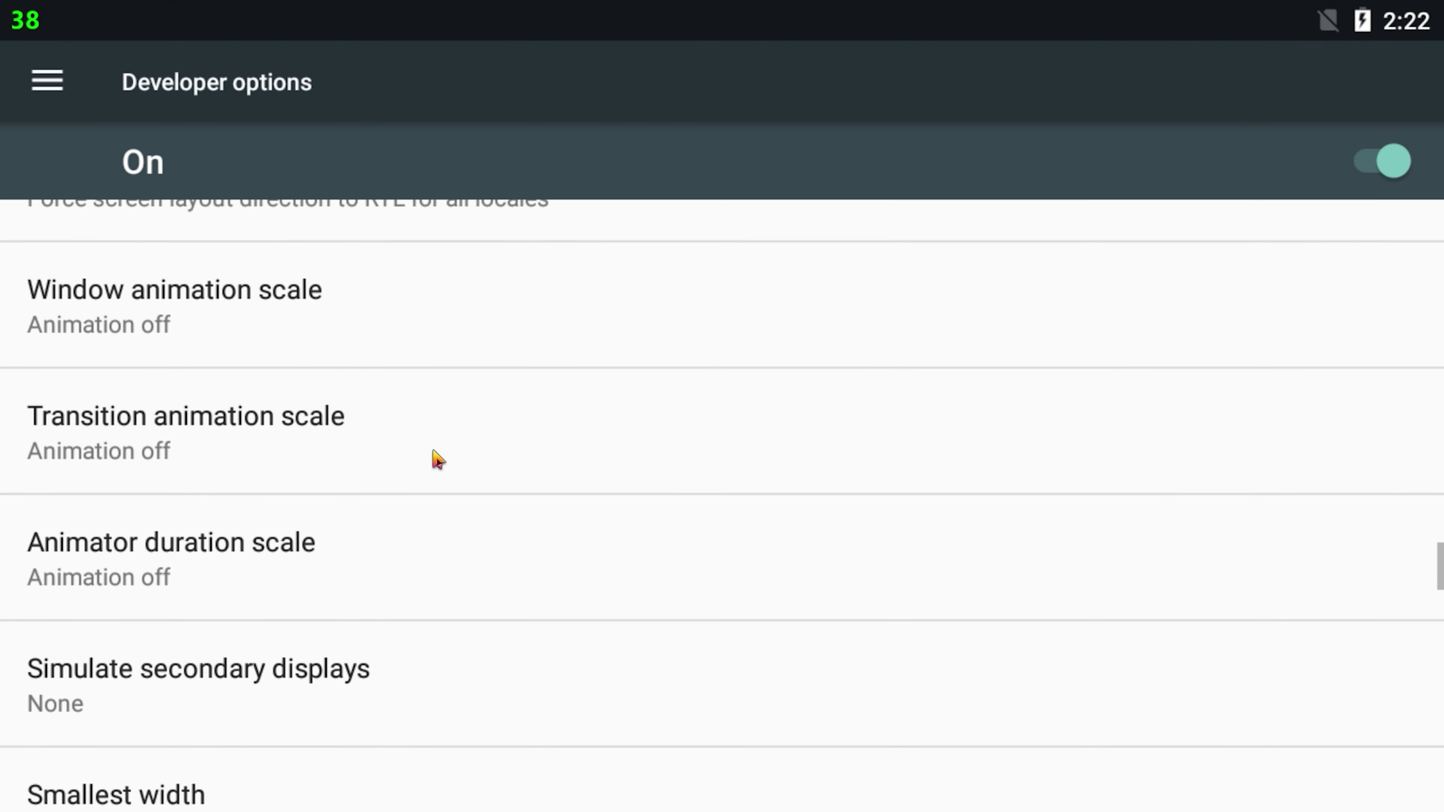
Set the animator duration scale to Animation off
left_click(384, 591)
left_click(495, 227)
Turn on Disable HW overlays in the hardware accelerated rendering options, and switch Force 4x MSAA on and back off
scroll(376, 608, "down", 5)
scroll(376, 608, "down", 5)
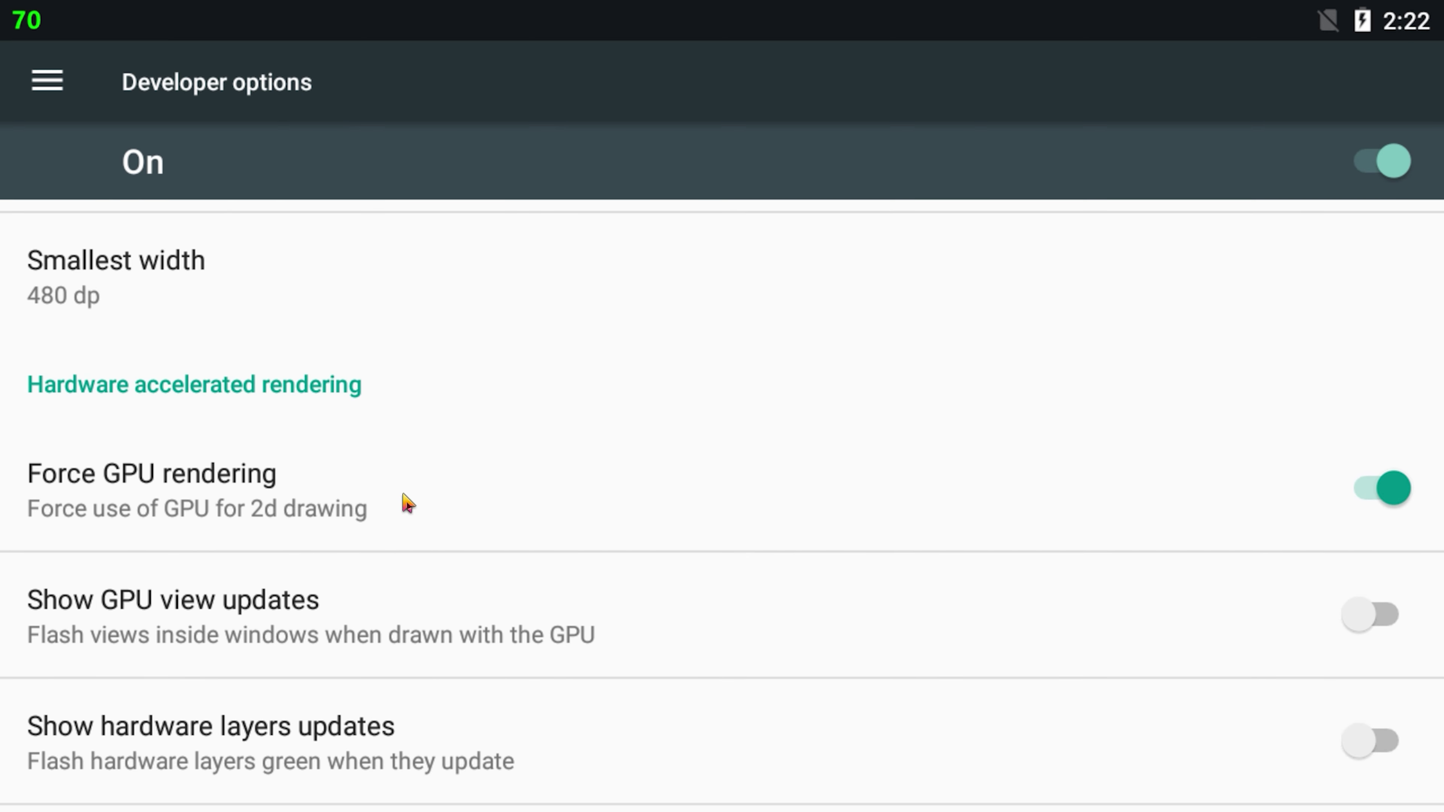
scroll(711, 483, "down", 10)
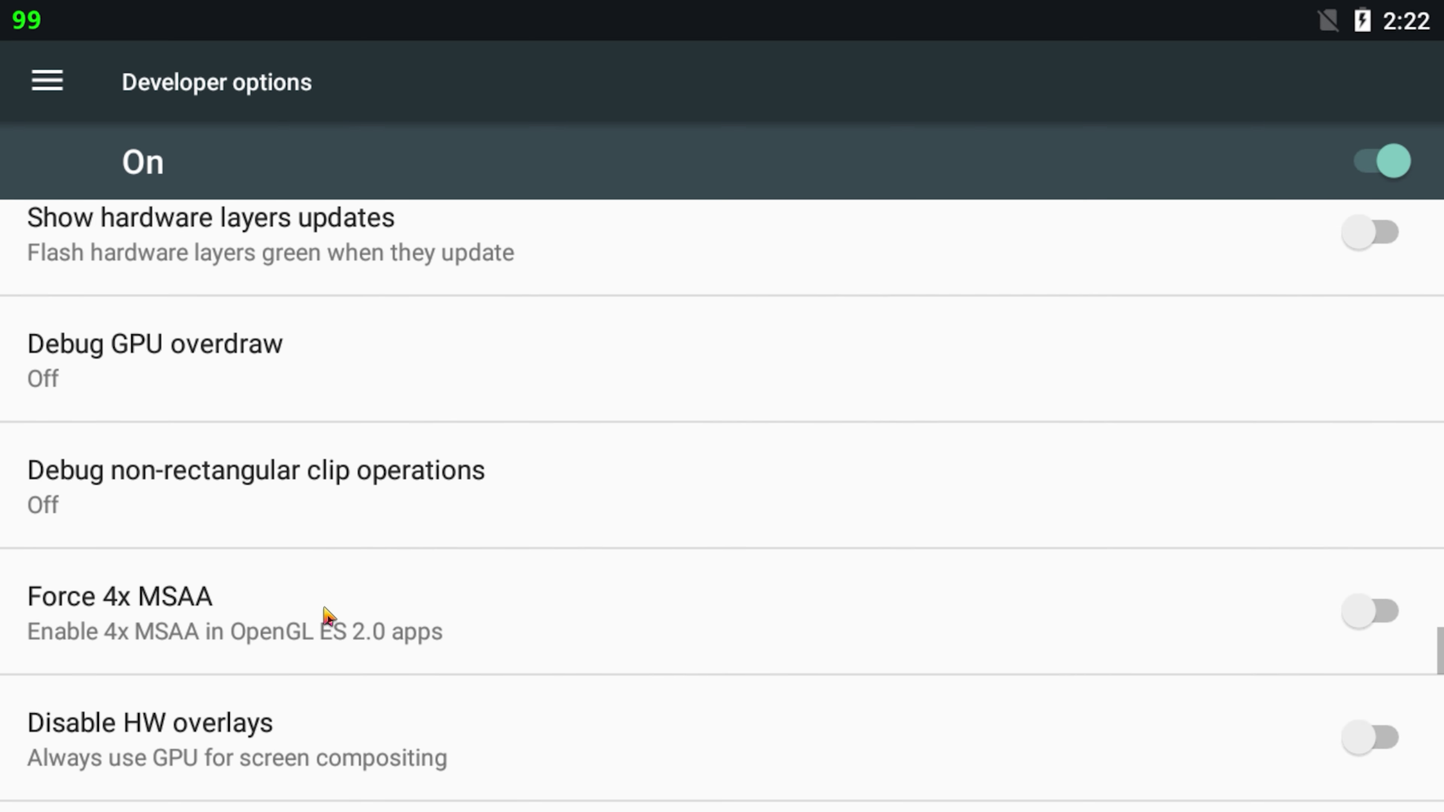
left_click(661, 637)
scroll(687, 693, "down", 2)
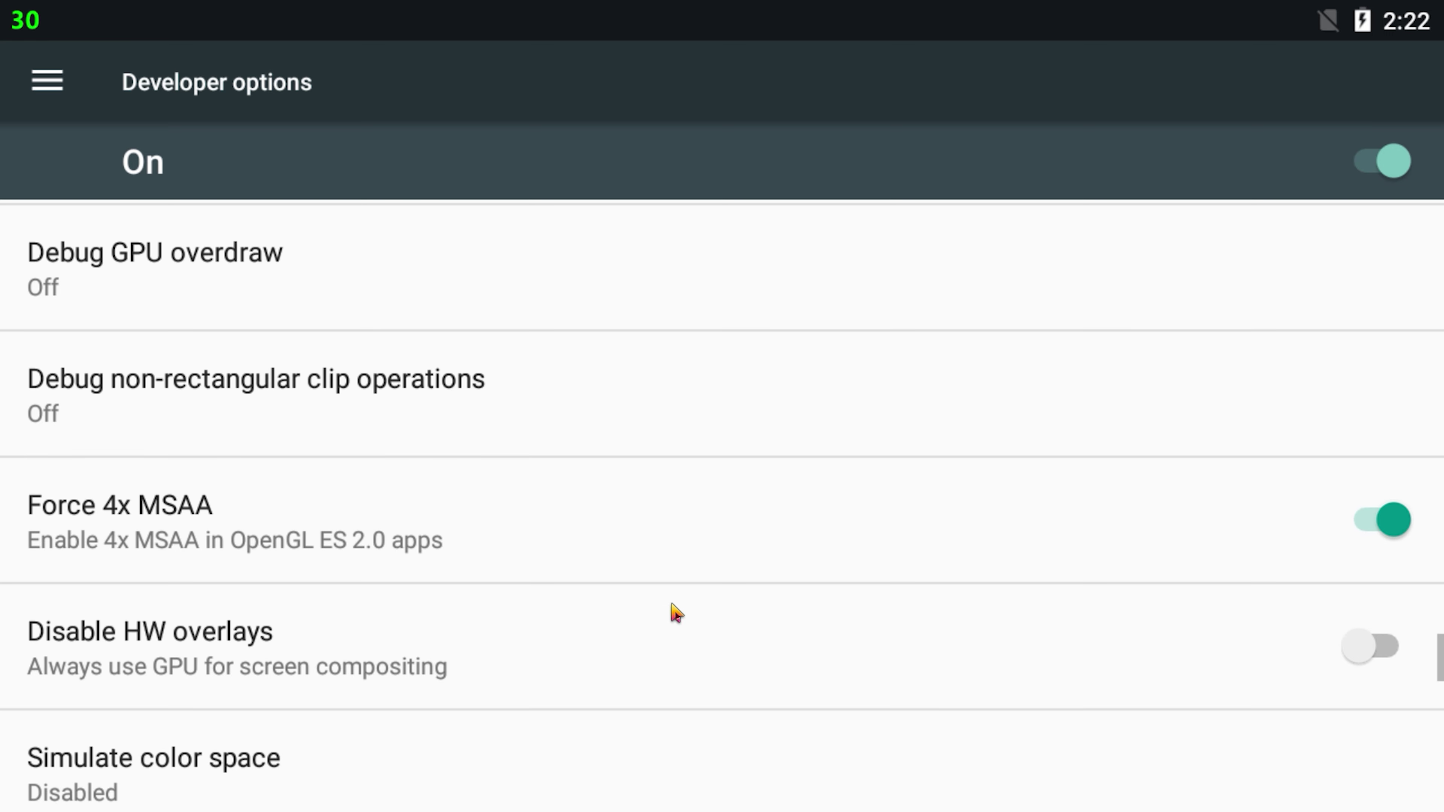
left_click(804, 674)
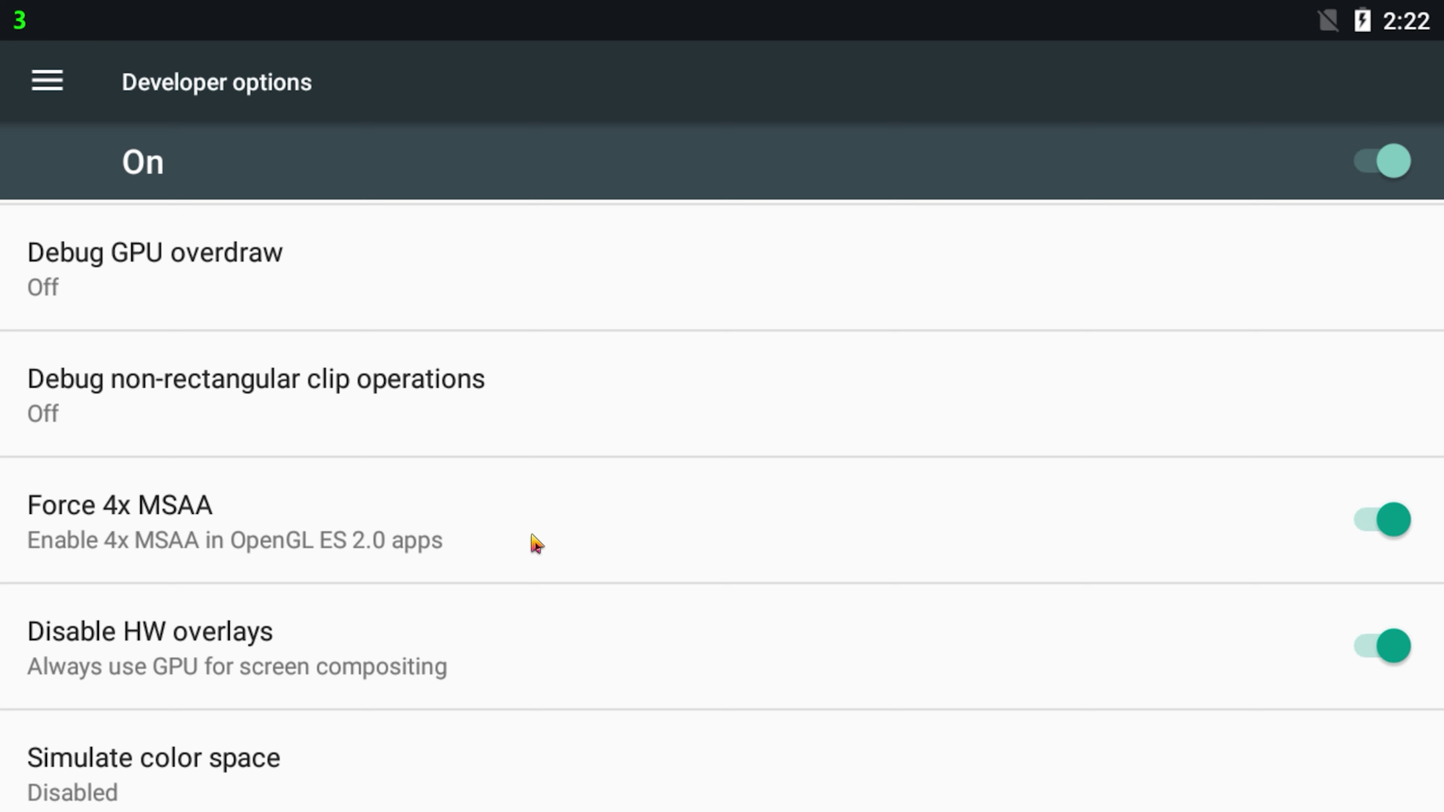
left_click(484, 537)
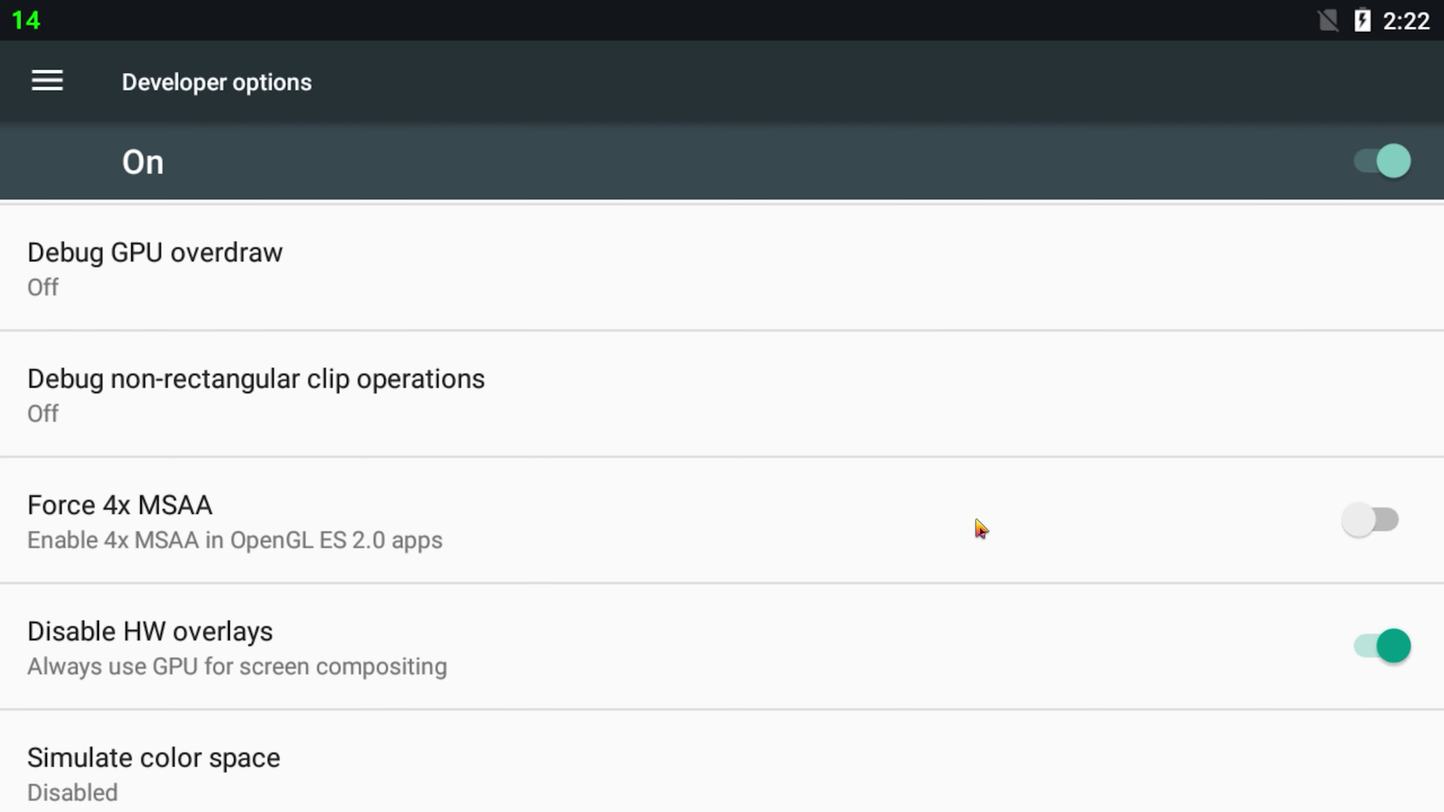
Leave the Developer options and return to the emulator's home screen in full-screen mode
key("F11")
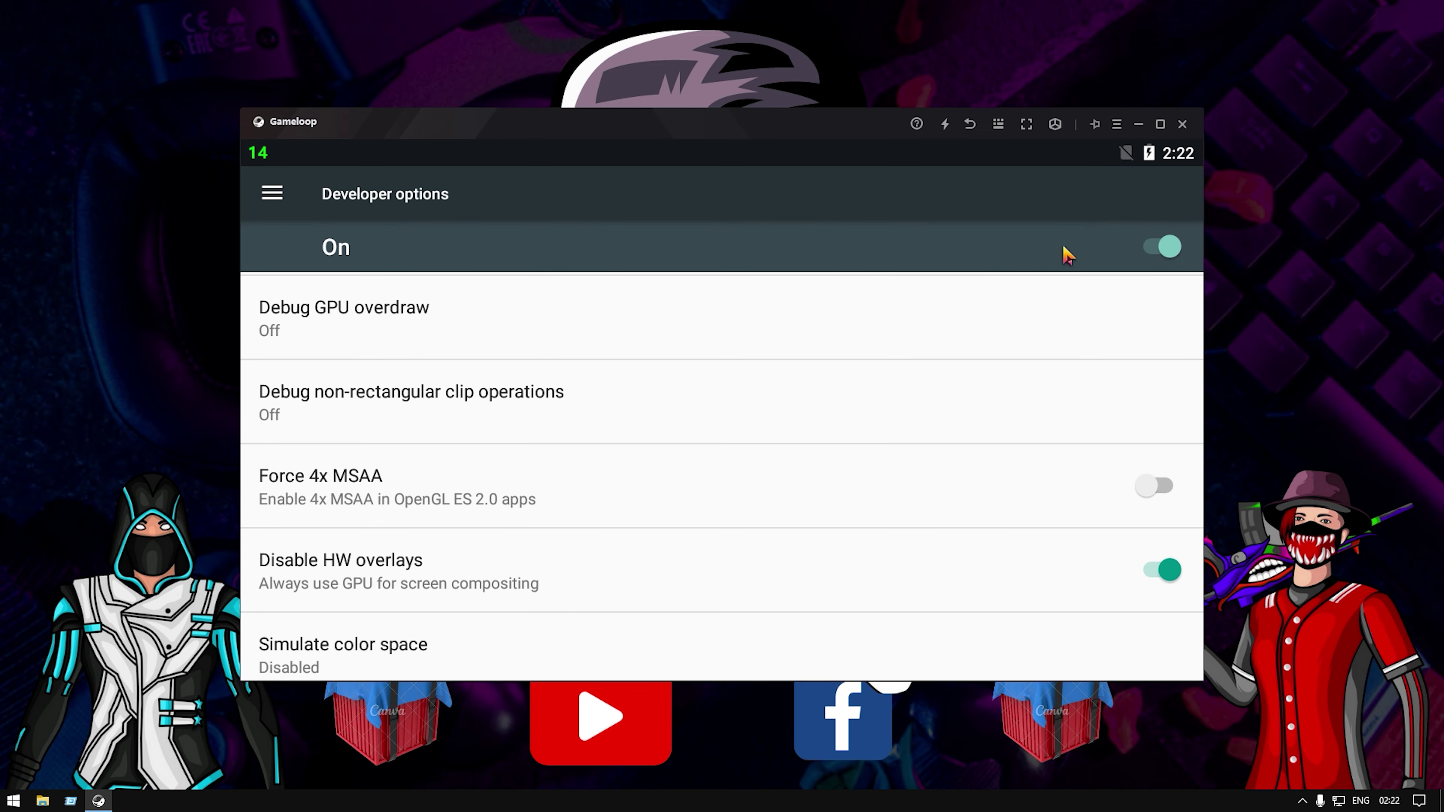
left_click(972, 129)
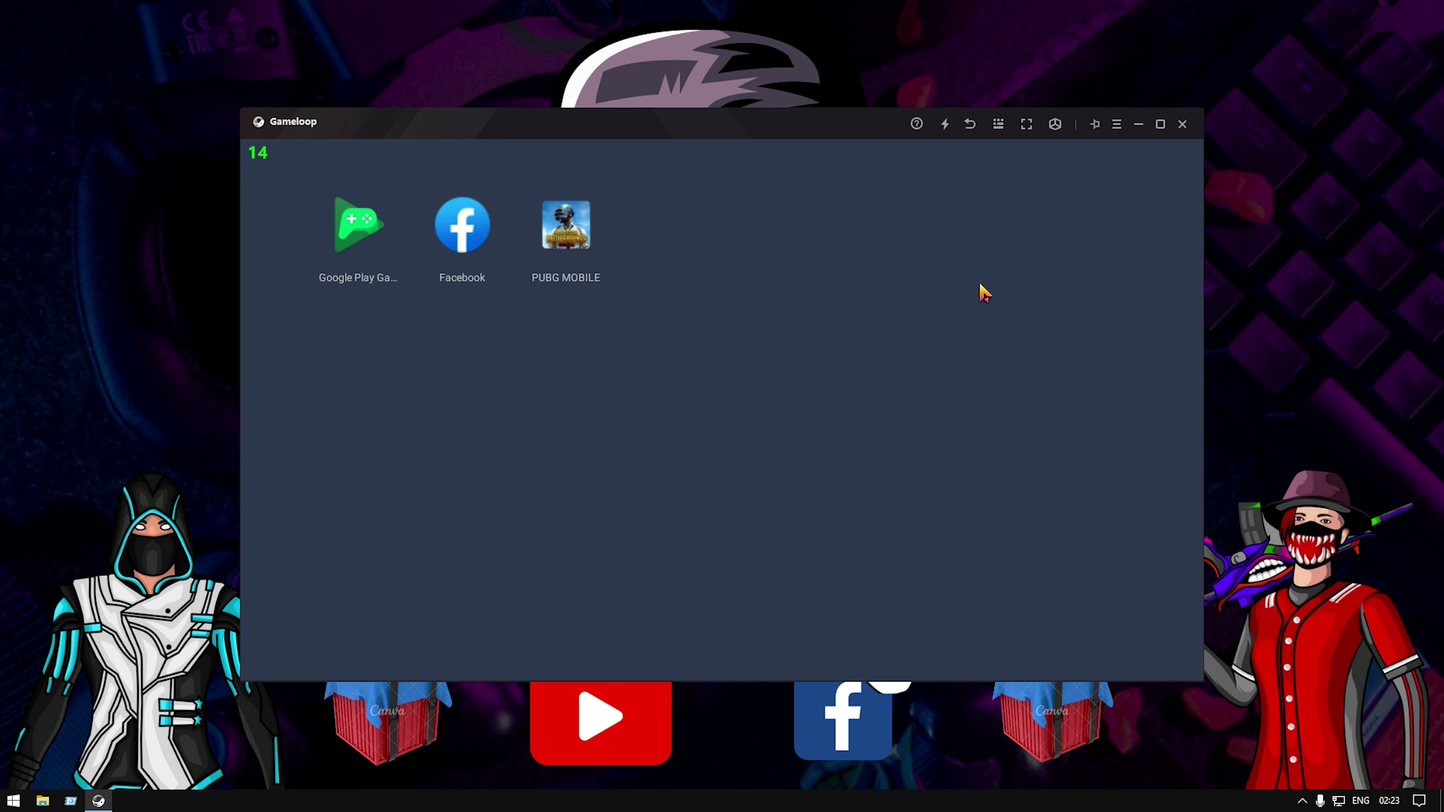
key("F11")
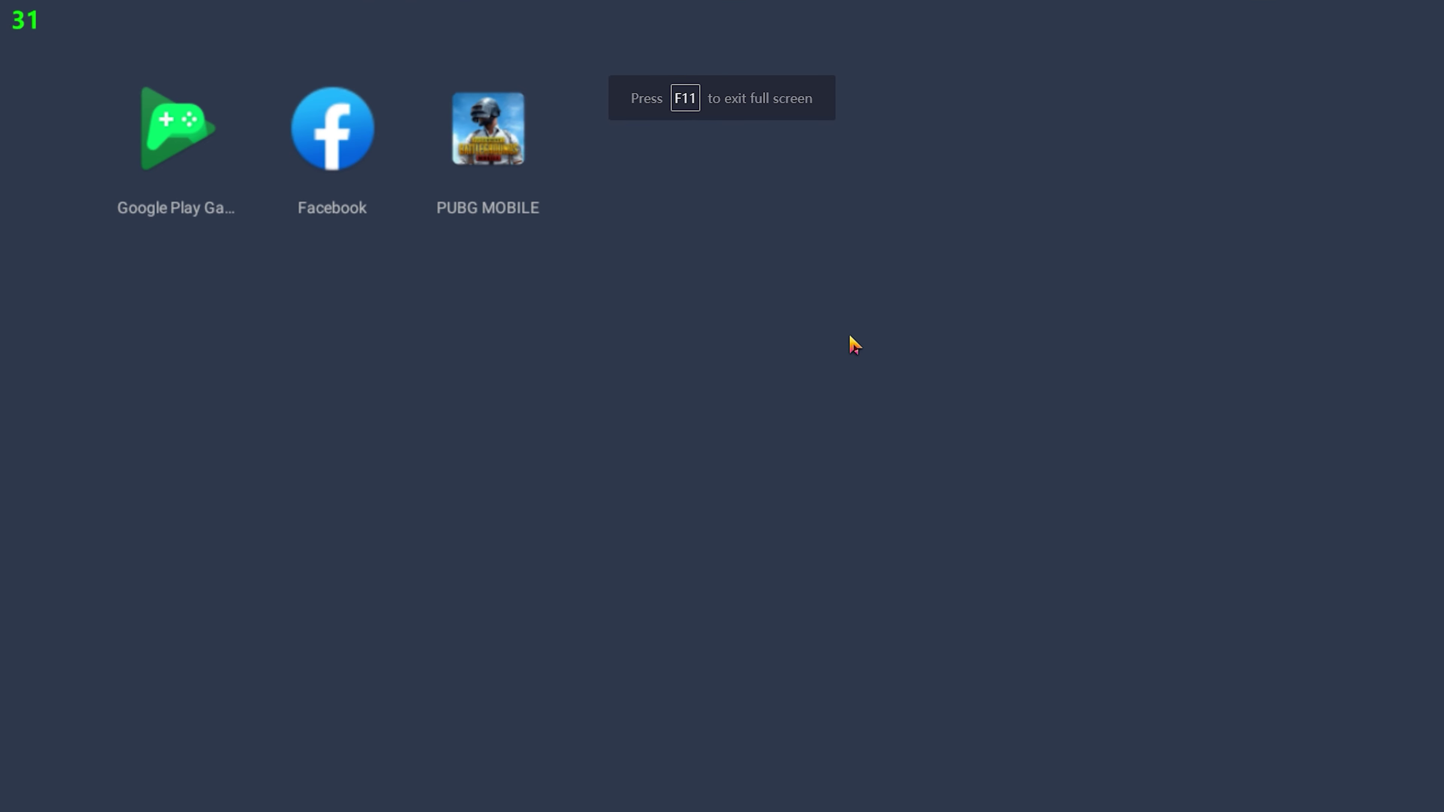
Open the emulator's browser, leave the previously loaded APKPure page and reopen the browser on the Google home page
left_click(173, 130)
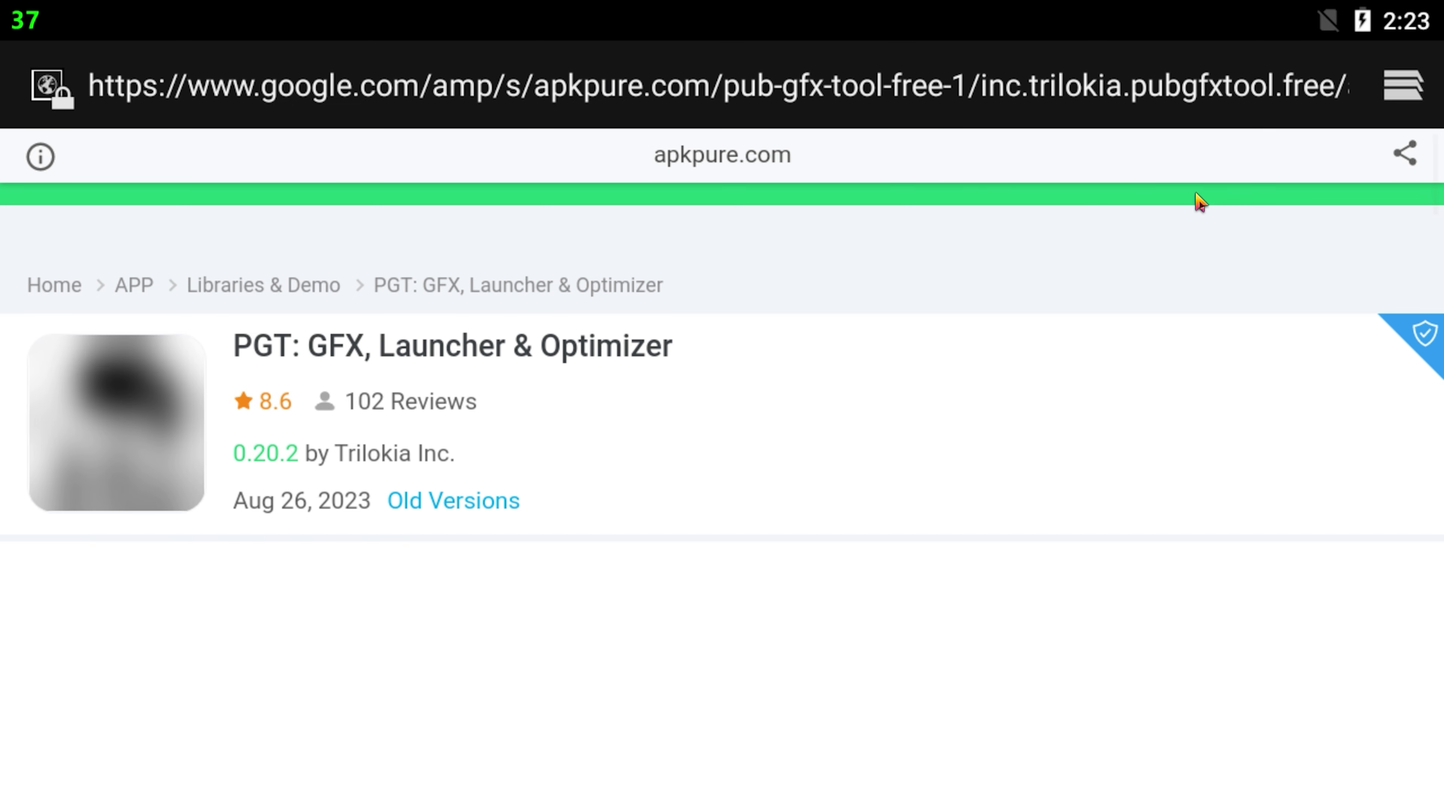
left_click(1403, 85)
key("Escape")
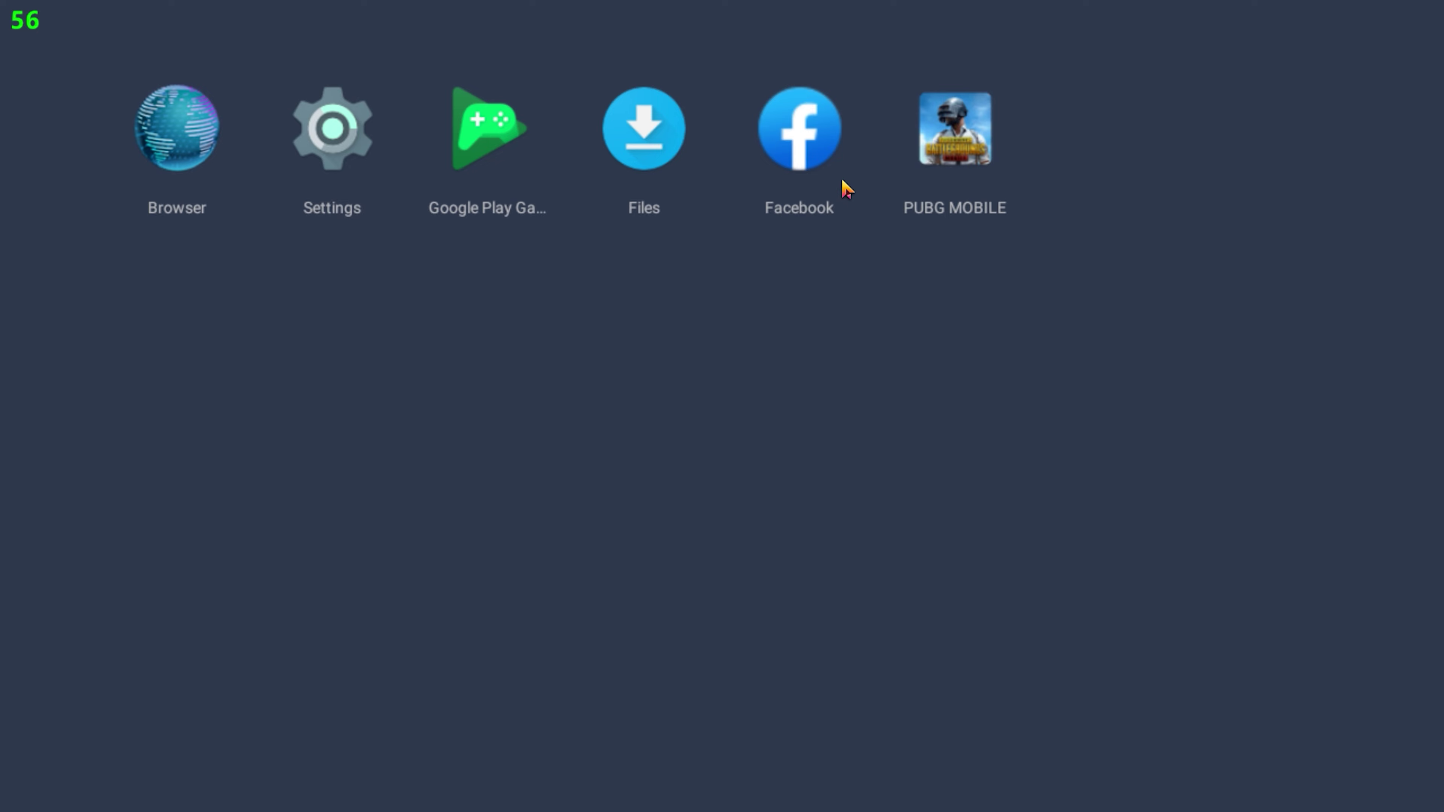
left_click(224, 128)
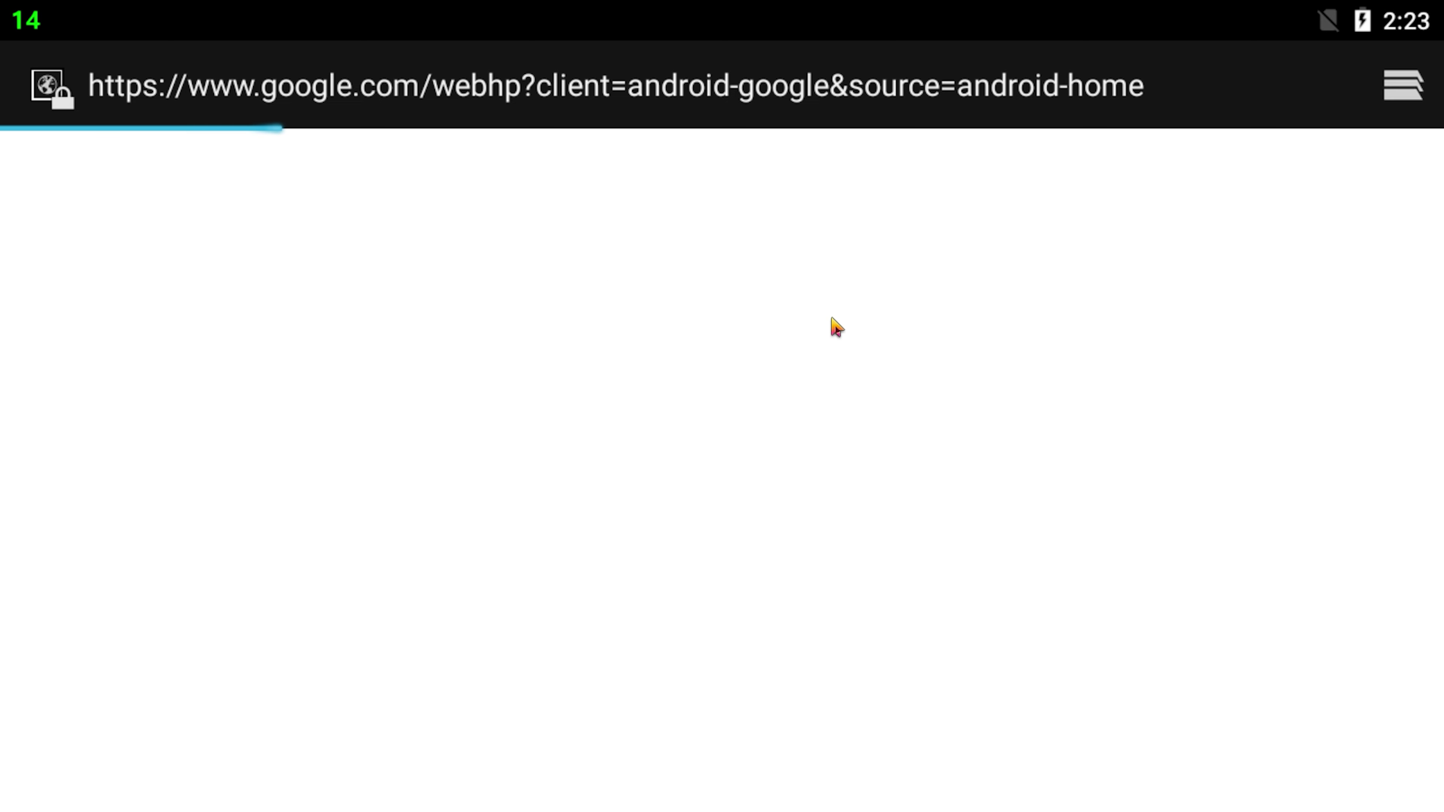
Search Google for "pgt apkpure"
left_click(739, 462)
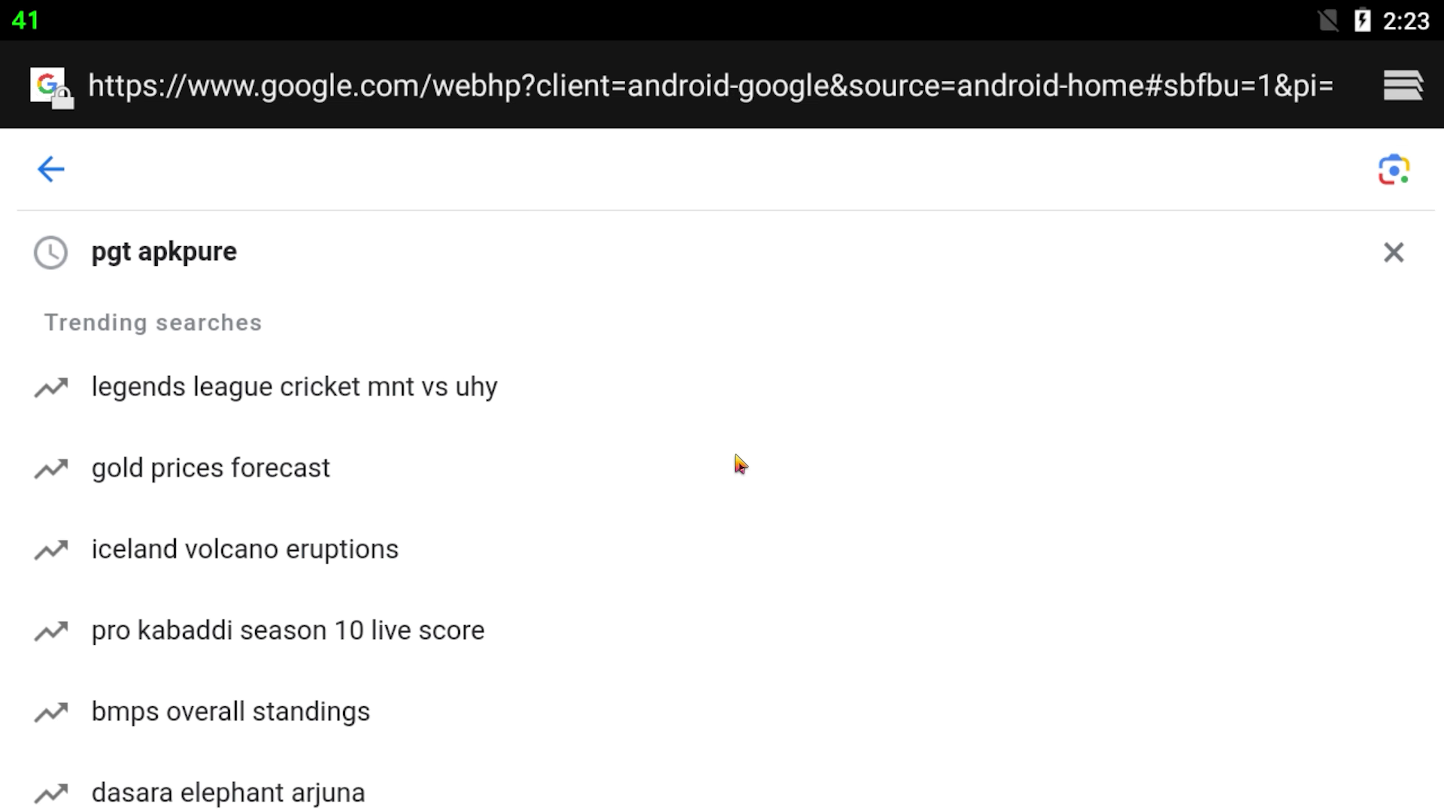
type("pg")
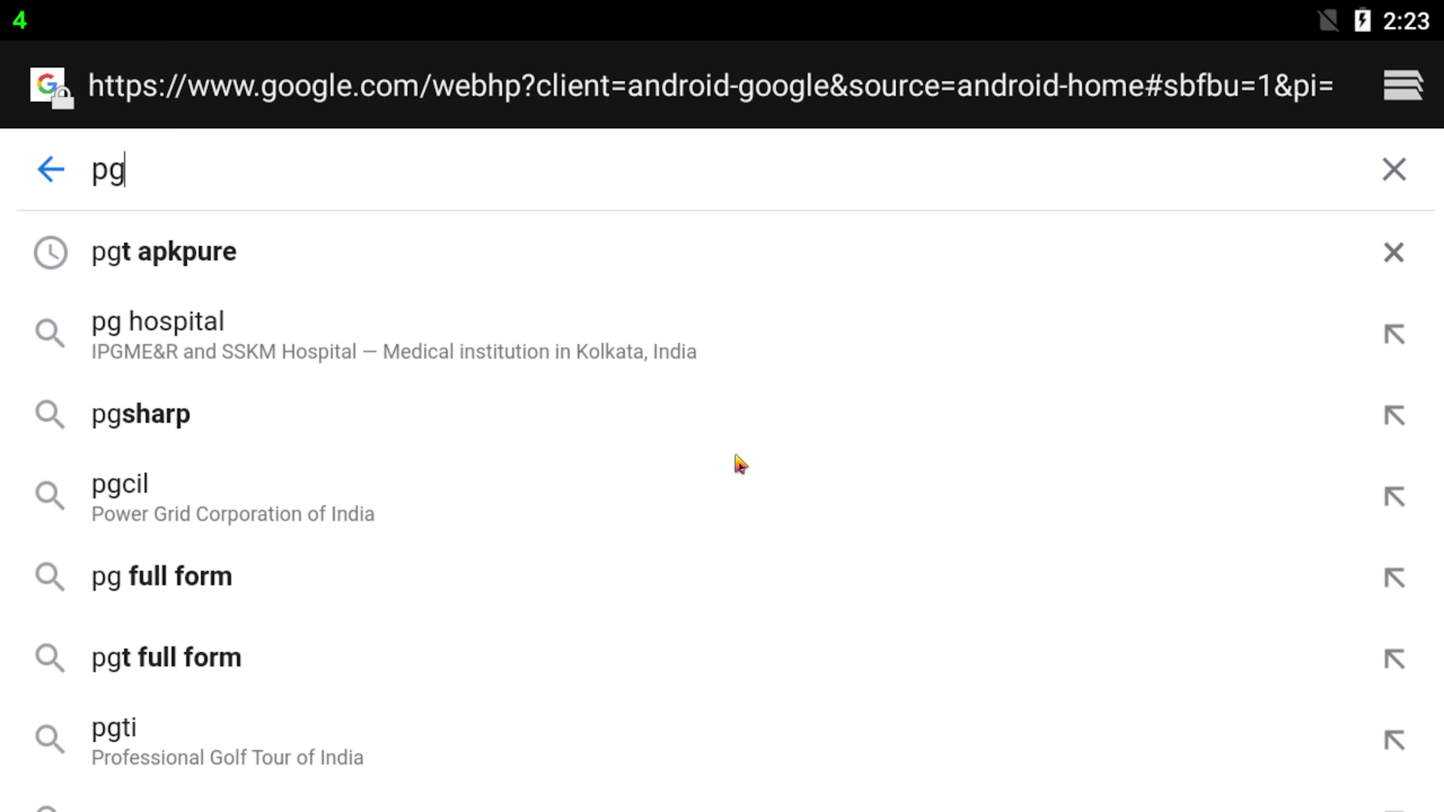
type("t ap")
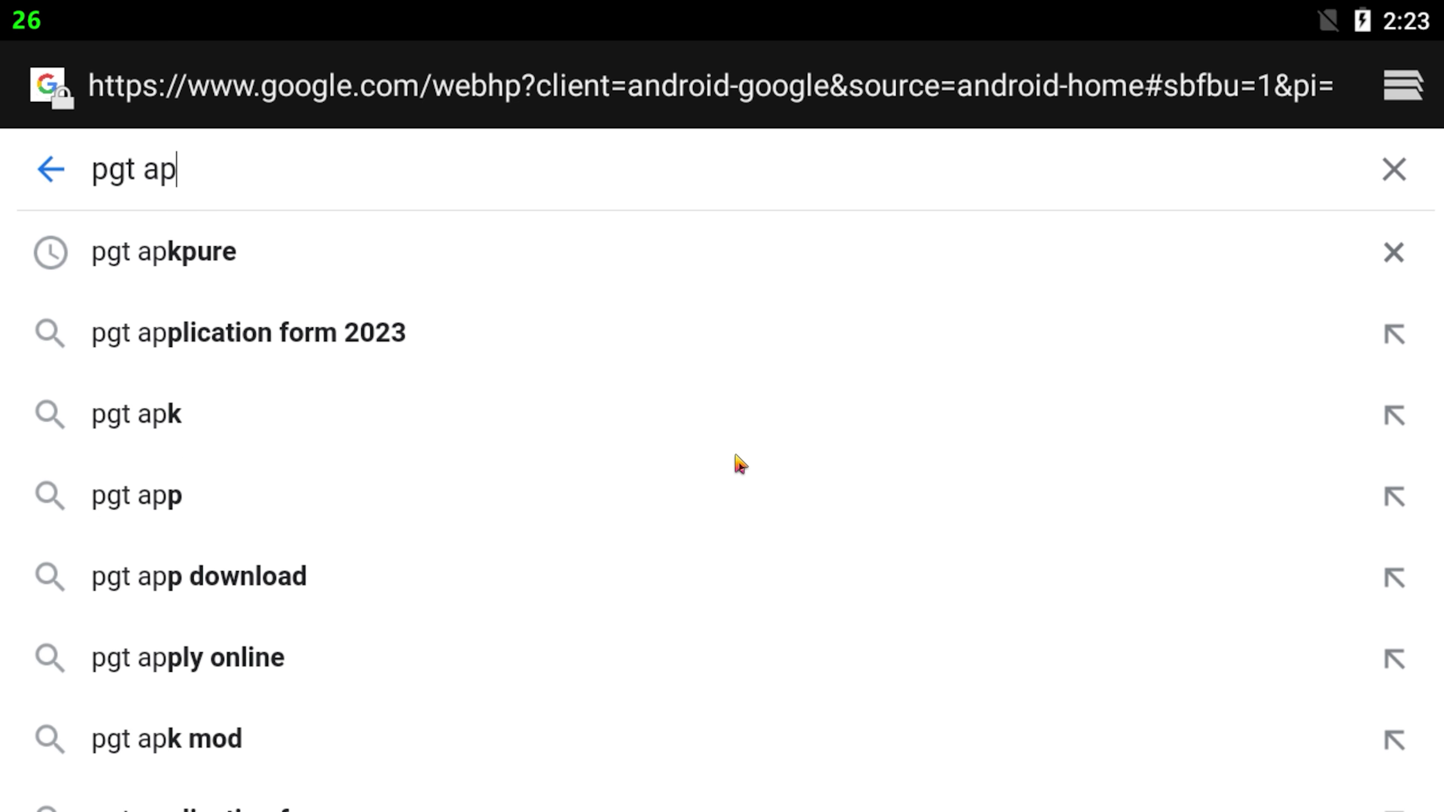
type("kpue")
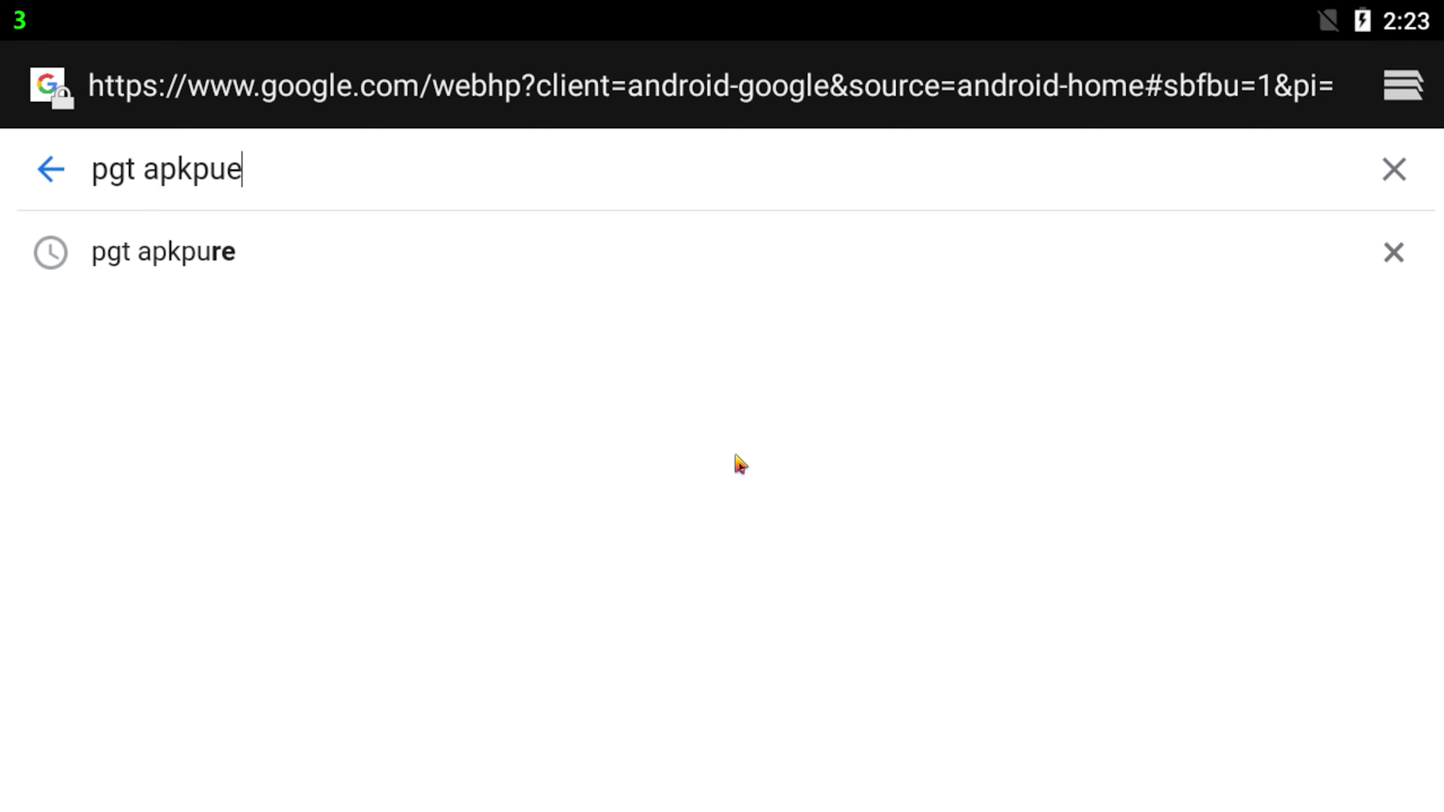
key("BackSpace")
type("re")
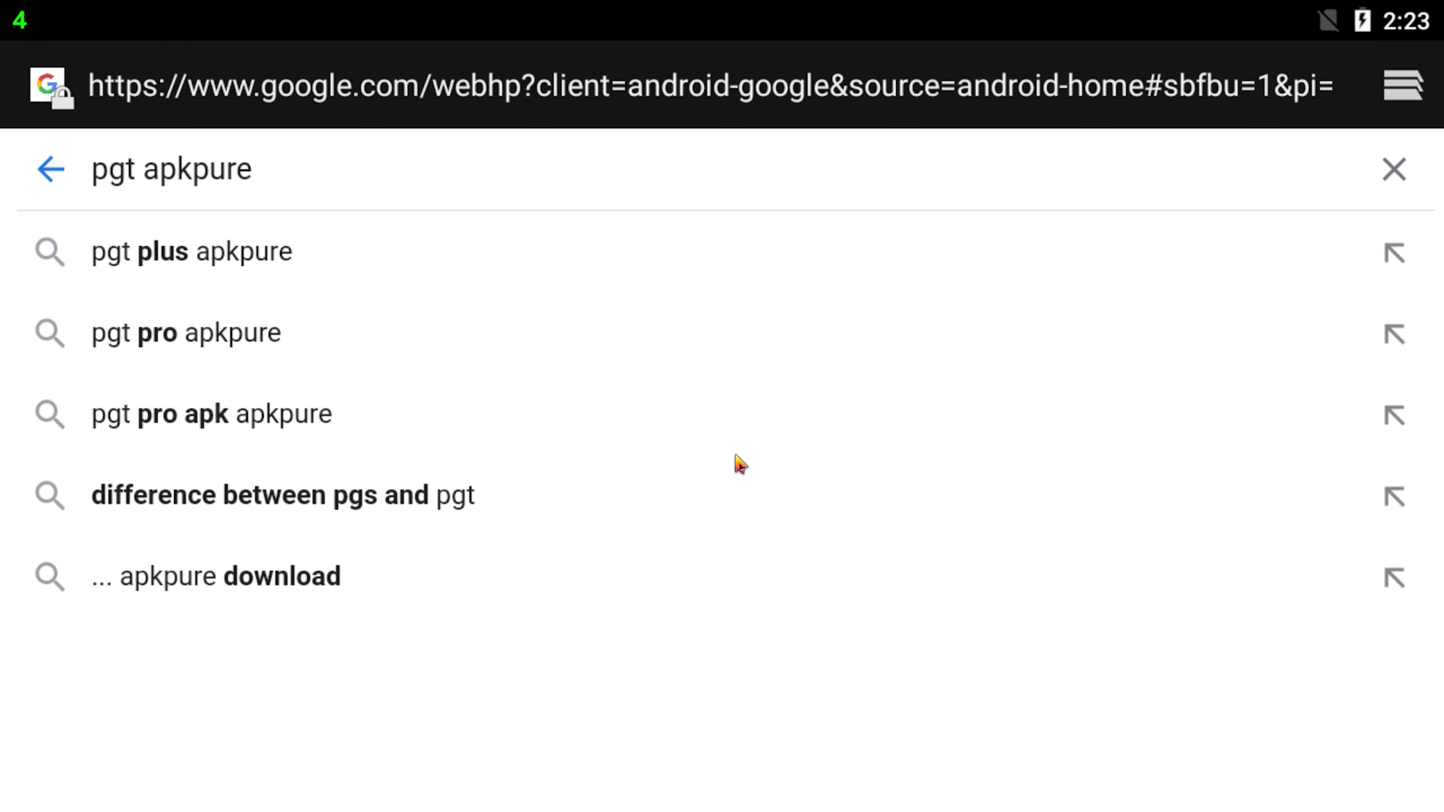
key("Return")
Open the APKPure result for PGT: GFX, Launcher & Optimizer and download its APK
scroll(762, 537, "down", 2)
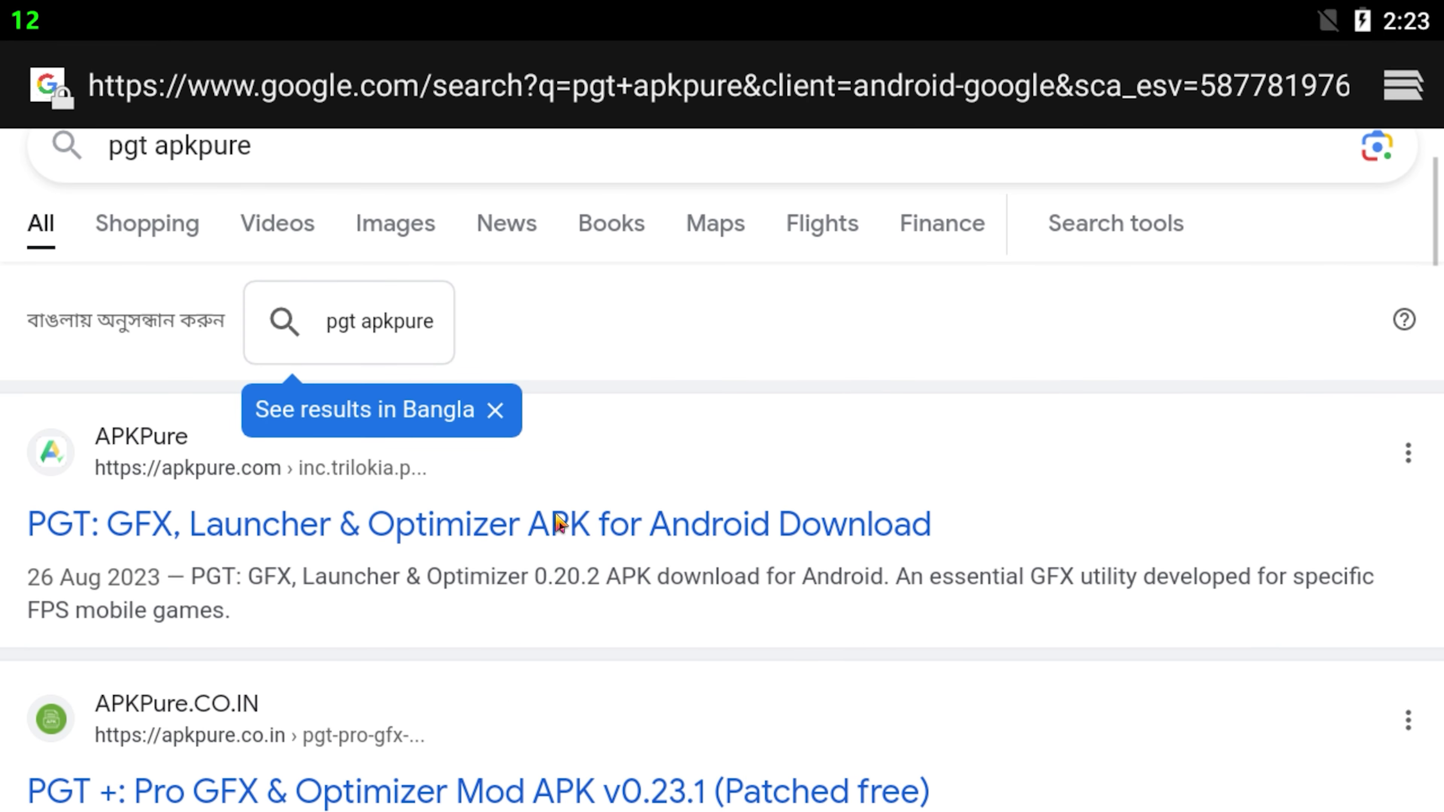
left_click(403, 535)
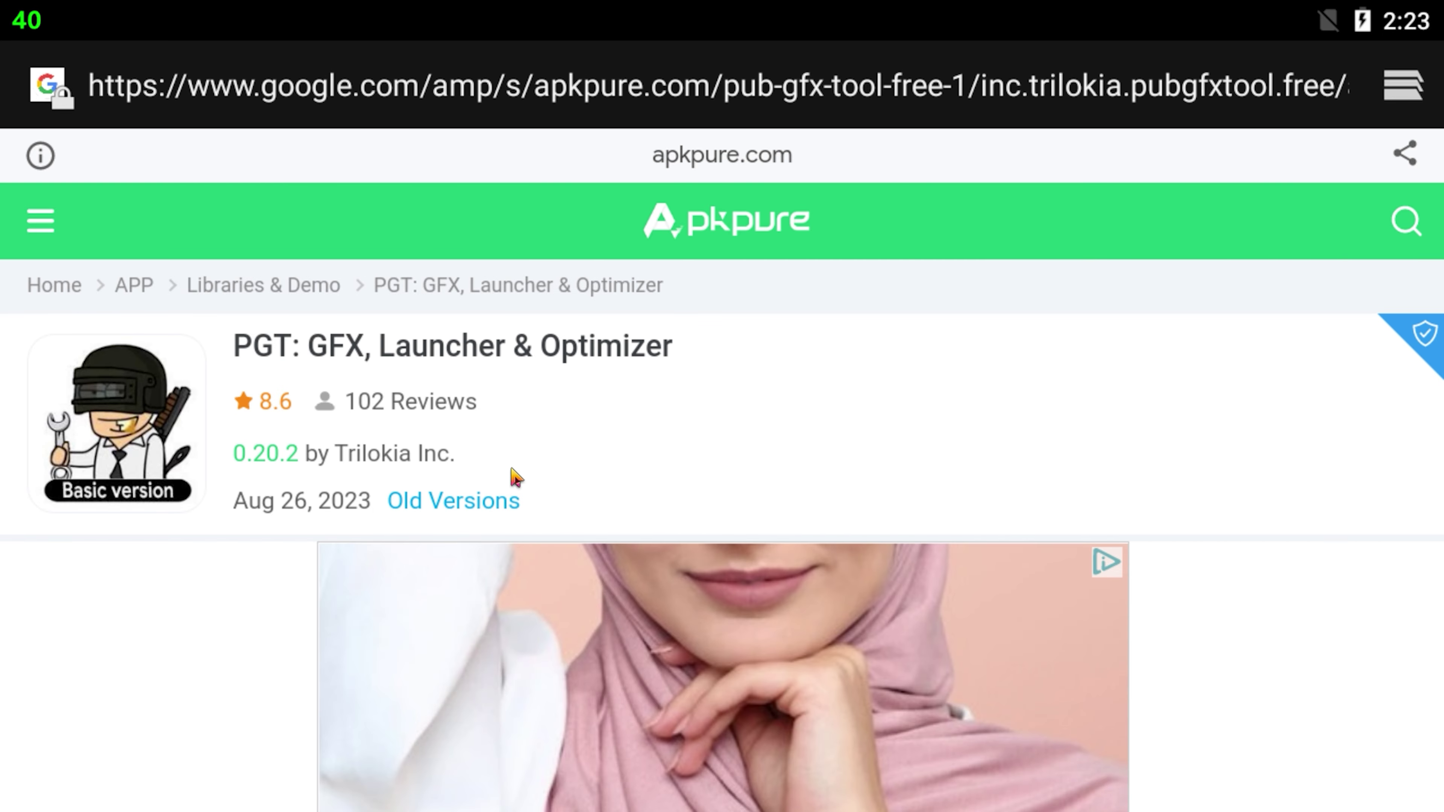
scroll(712, 519, "down", 10)
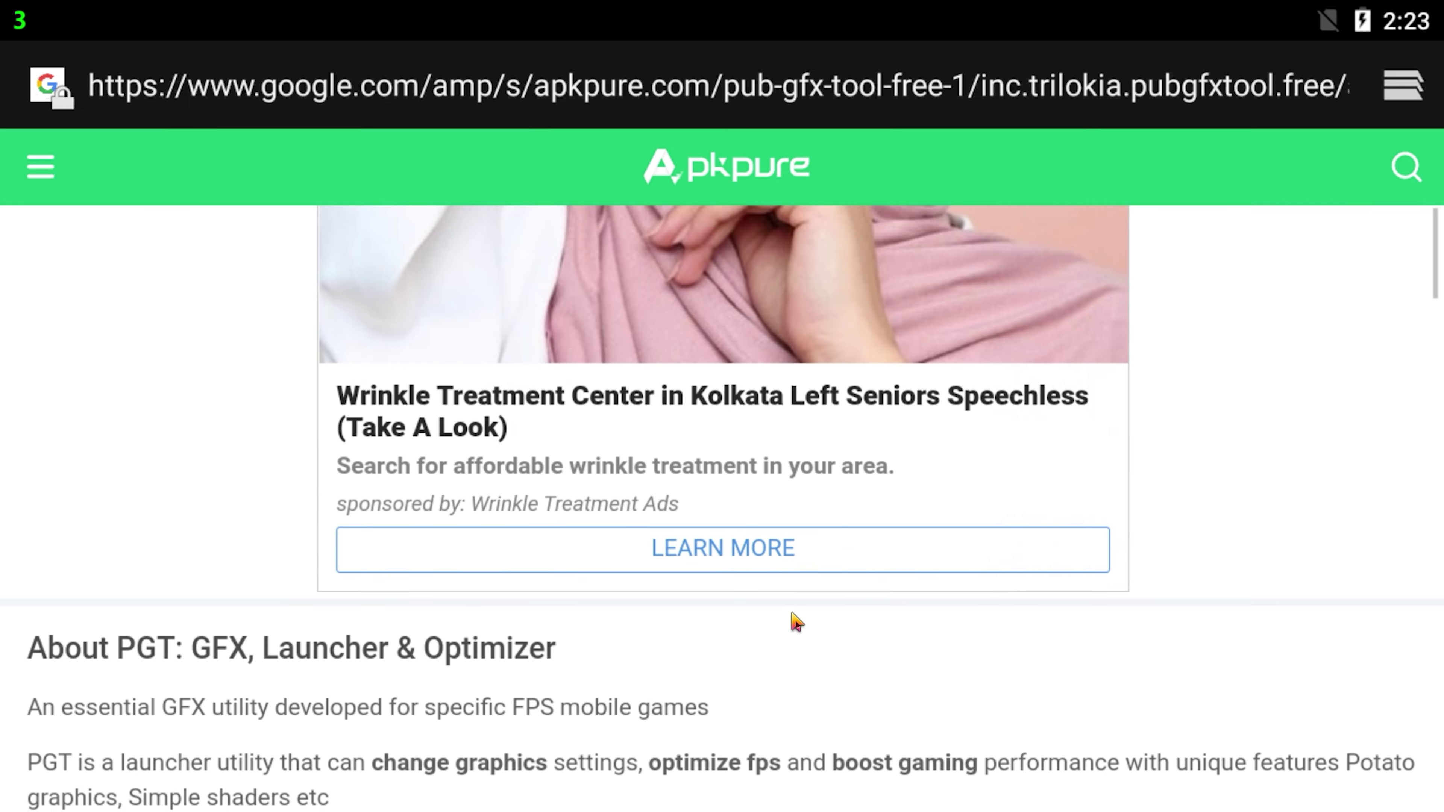
scroll(777, 435, "down", 10)
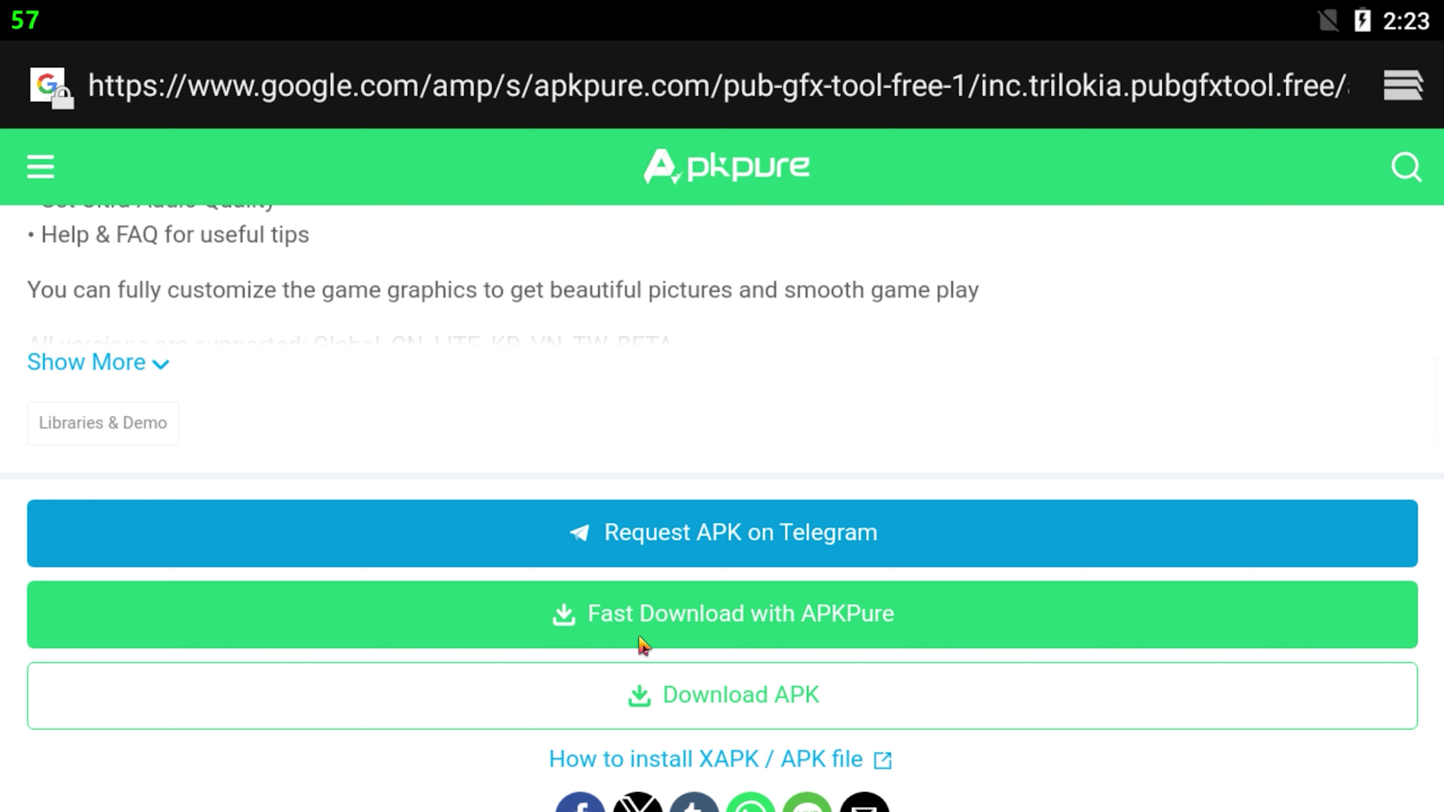
left_click(769, 701)
Install the downloaded PGT APK from its download notification and open the app
left_click_drag(633, 10, 638, 342)
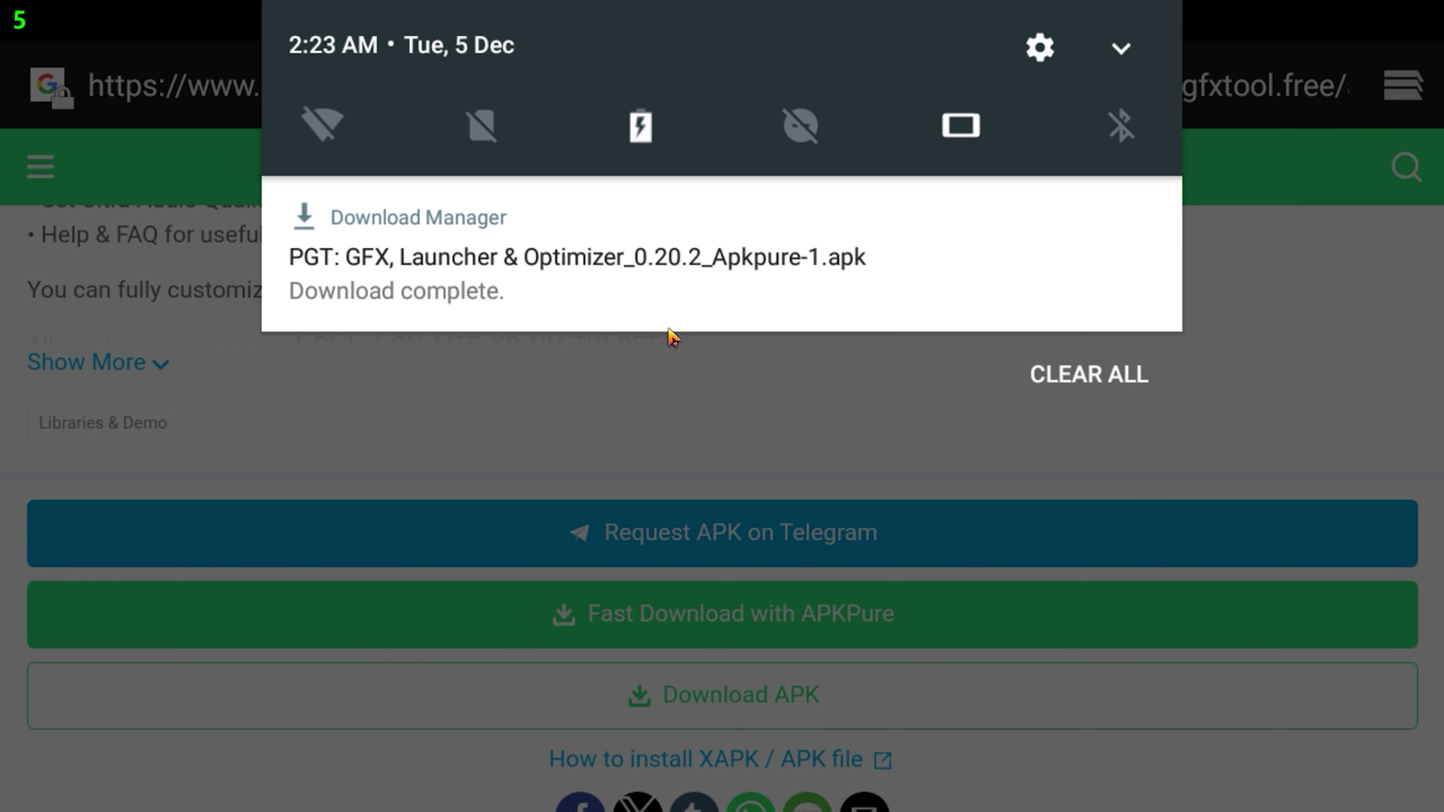
left_click(666, 281)
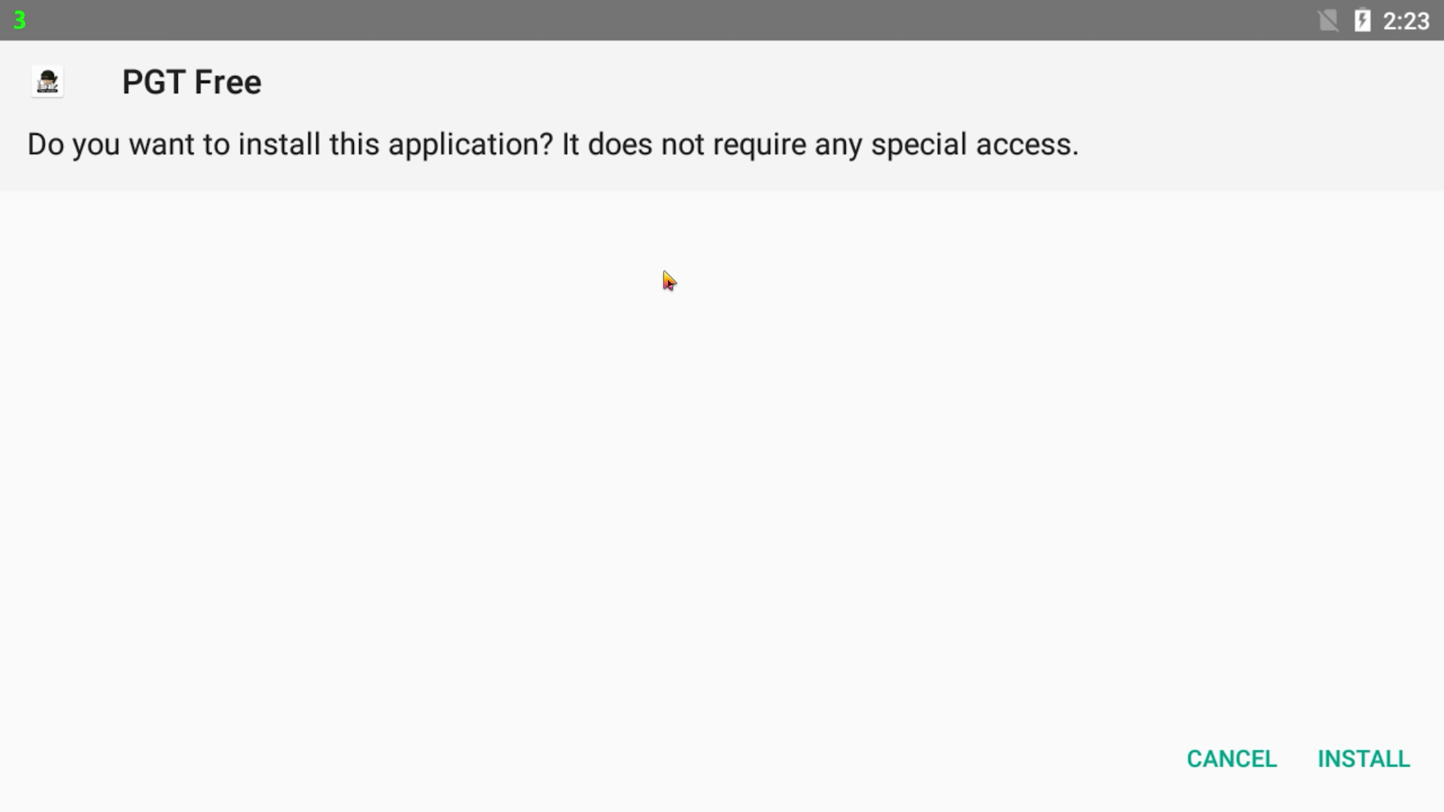
left_click(1365, 773)
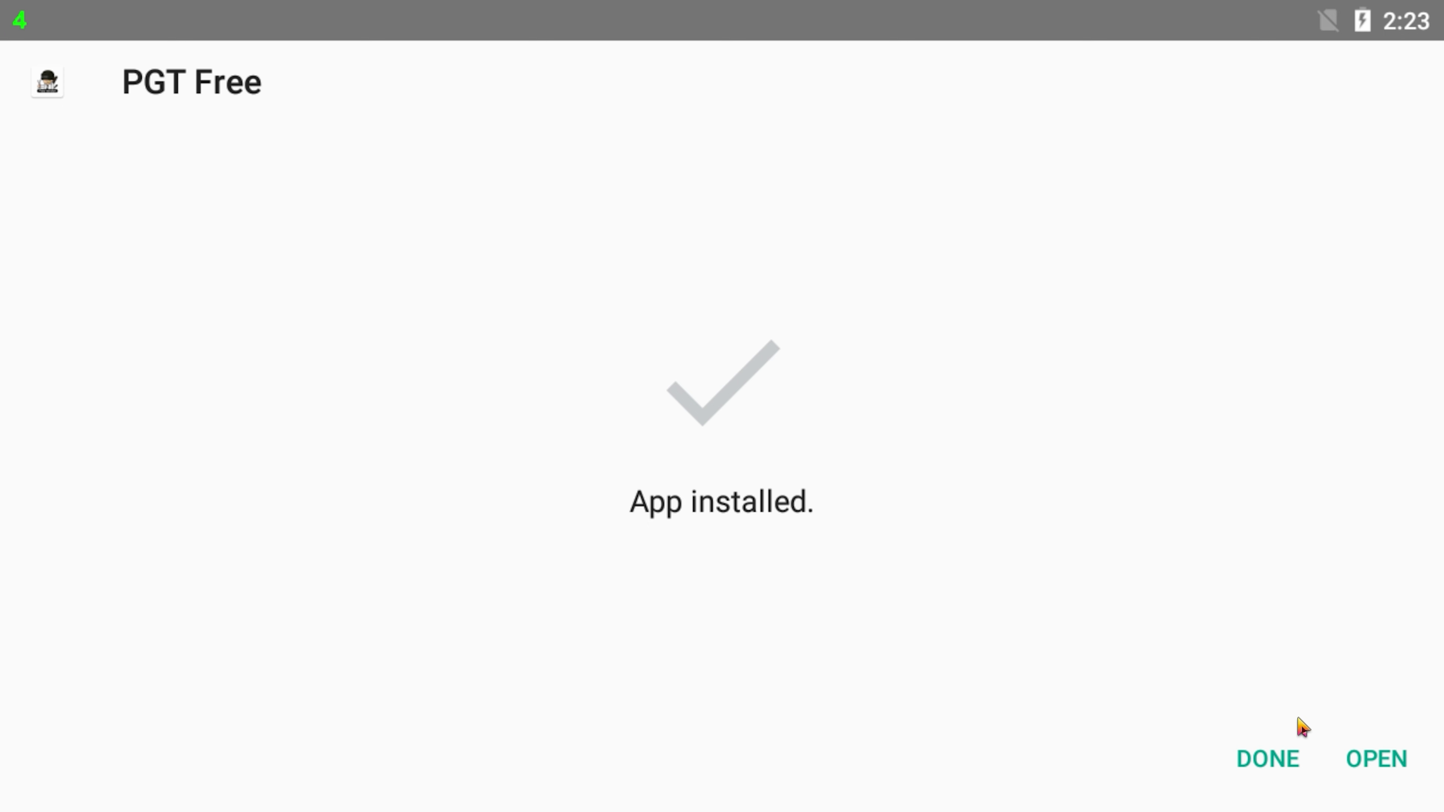
left_click(1384, 763)
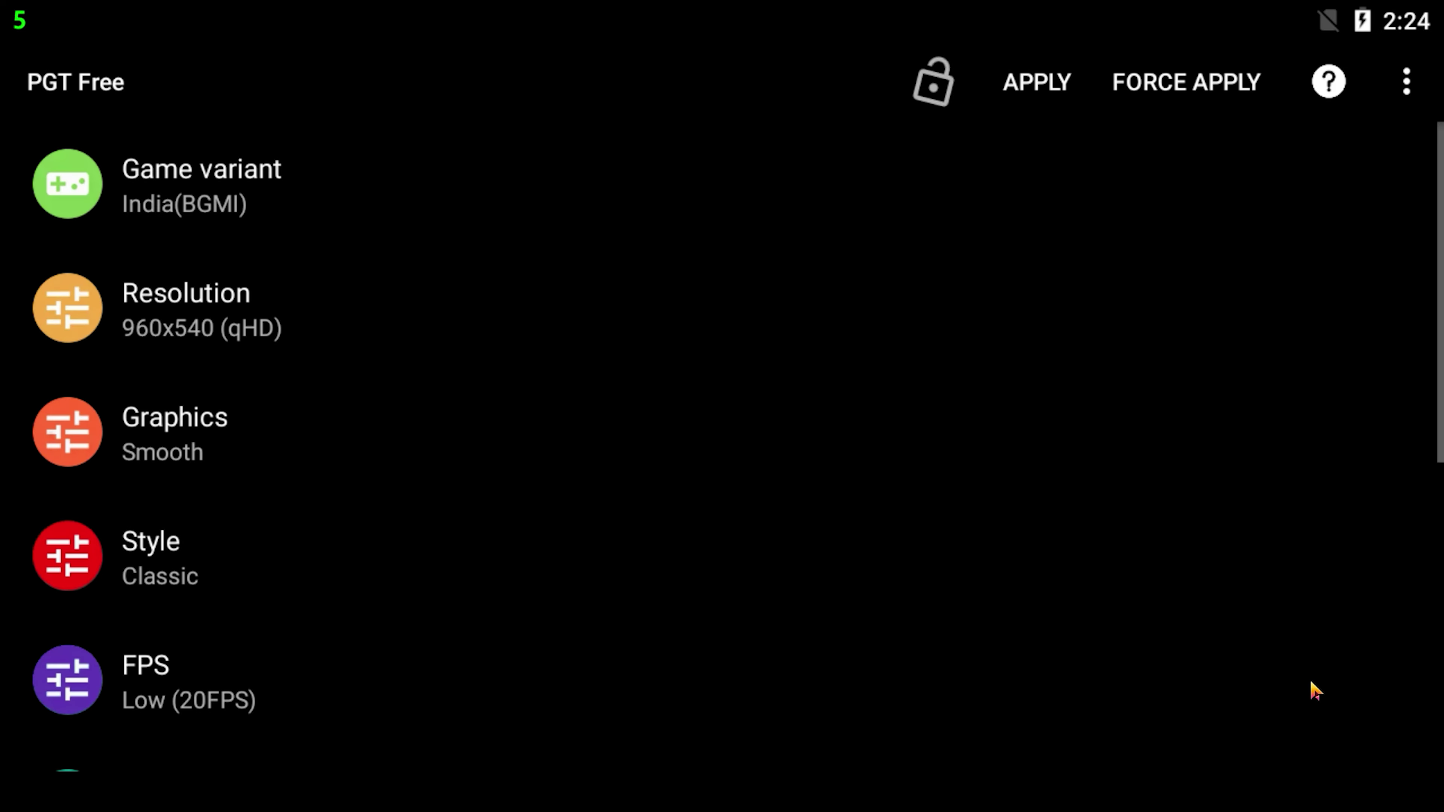
Set the game variant in PGT Free to Global
left_click(260, 204)
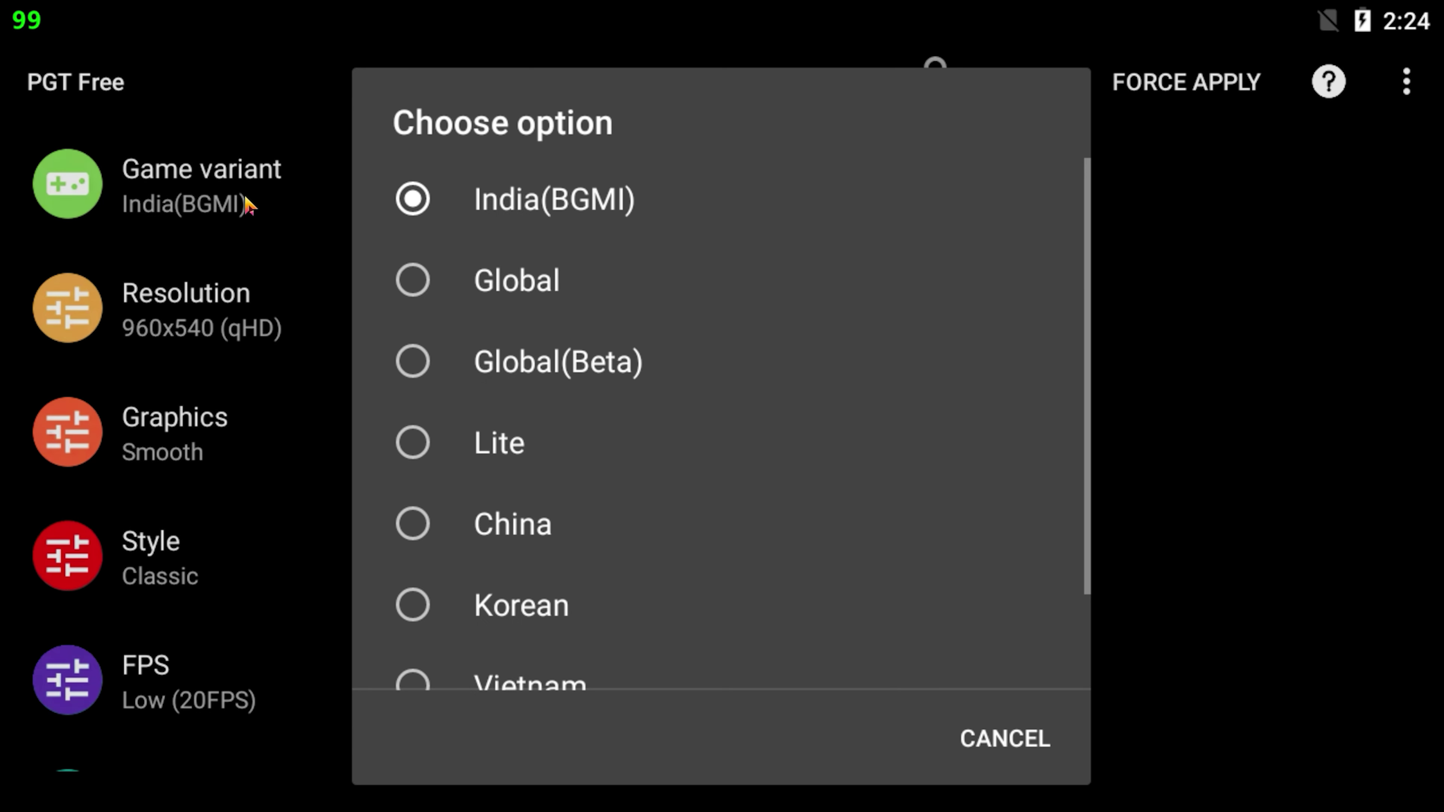
left_click(493, 302)
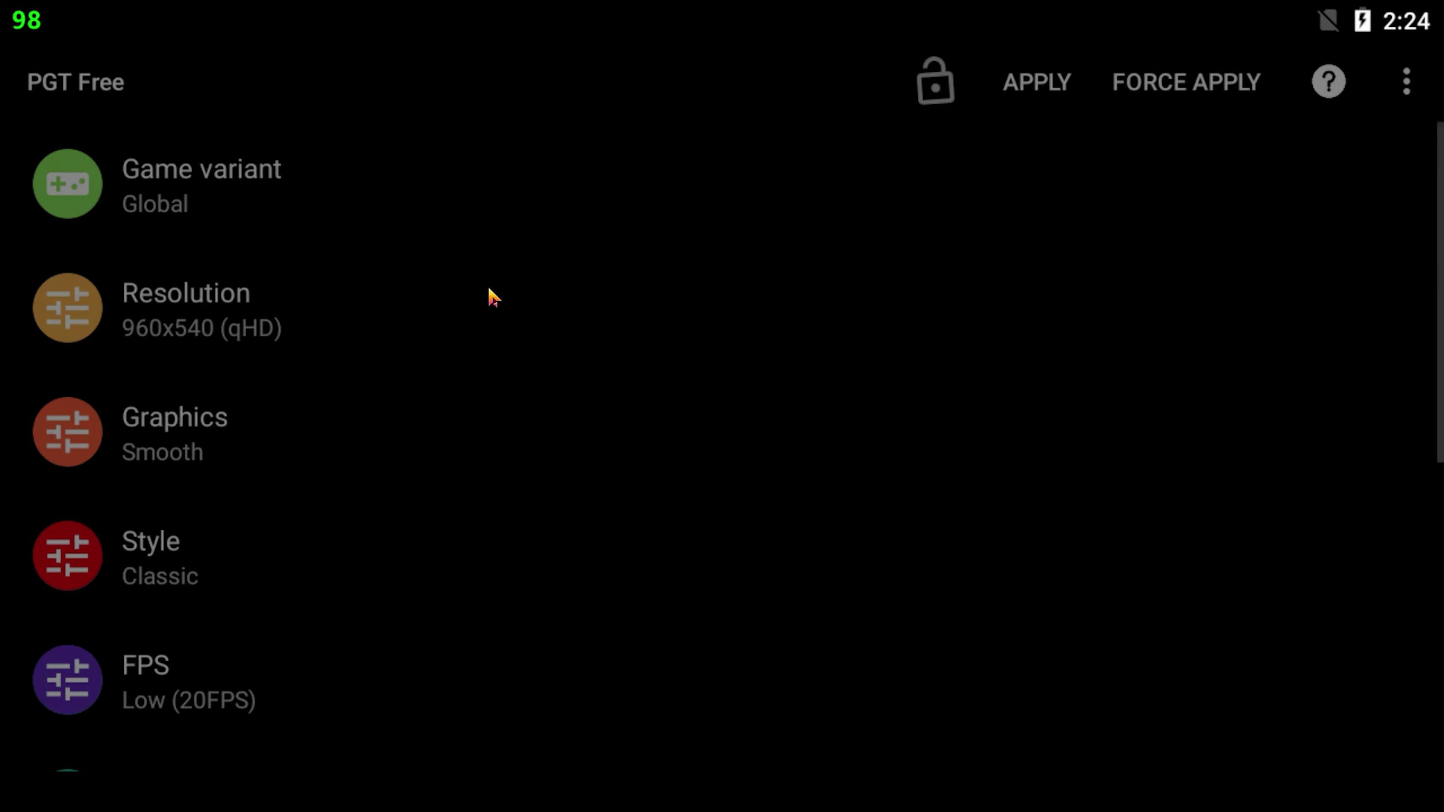
left_click(226, 194)
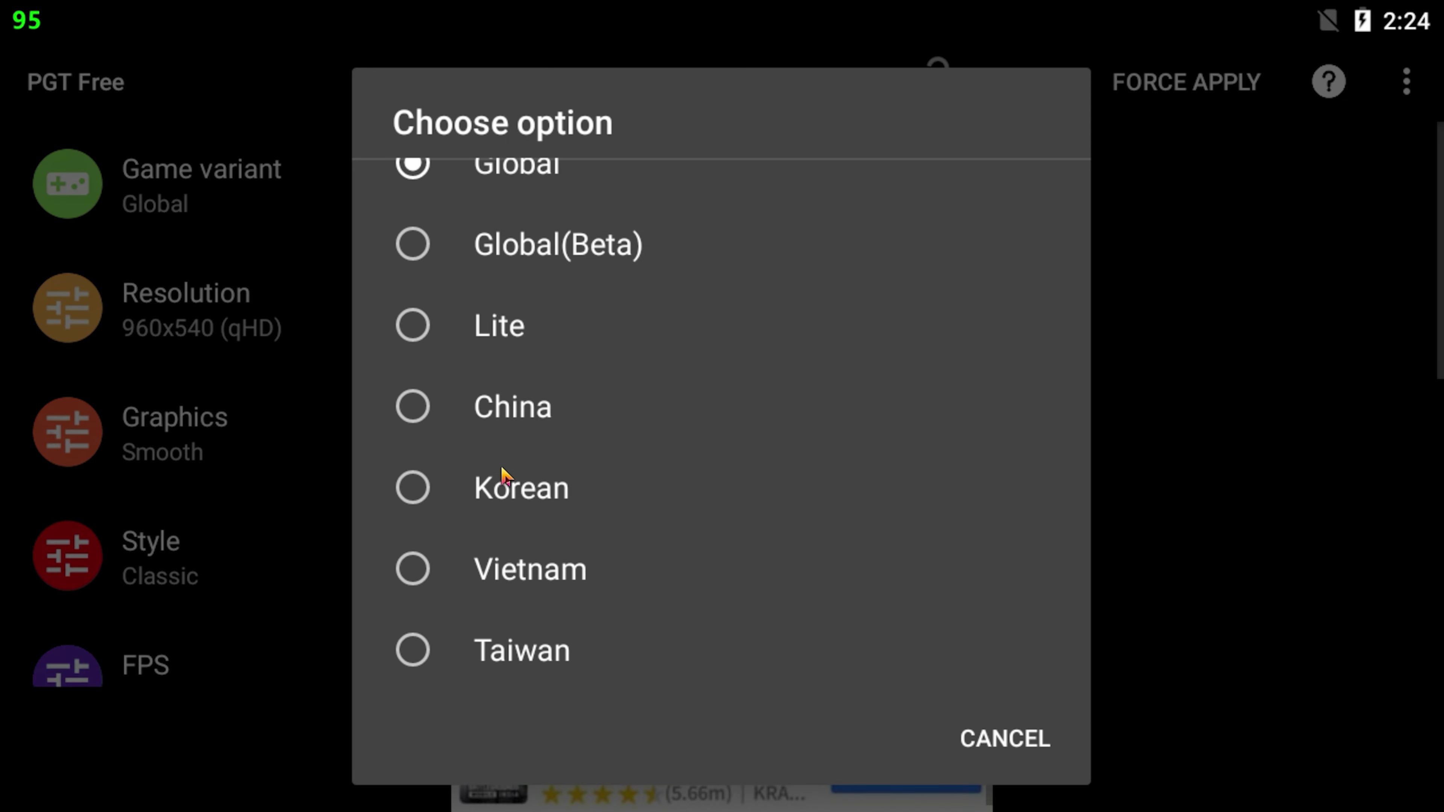
scroll(550, 295, "up", 2)
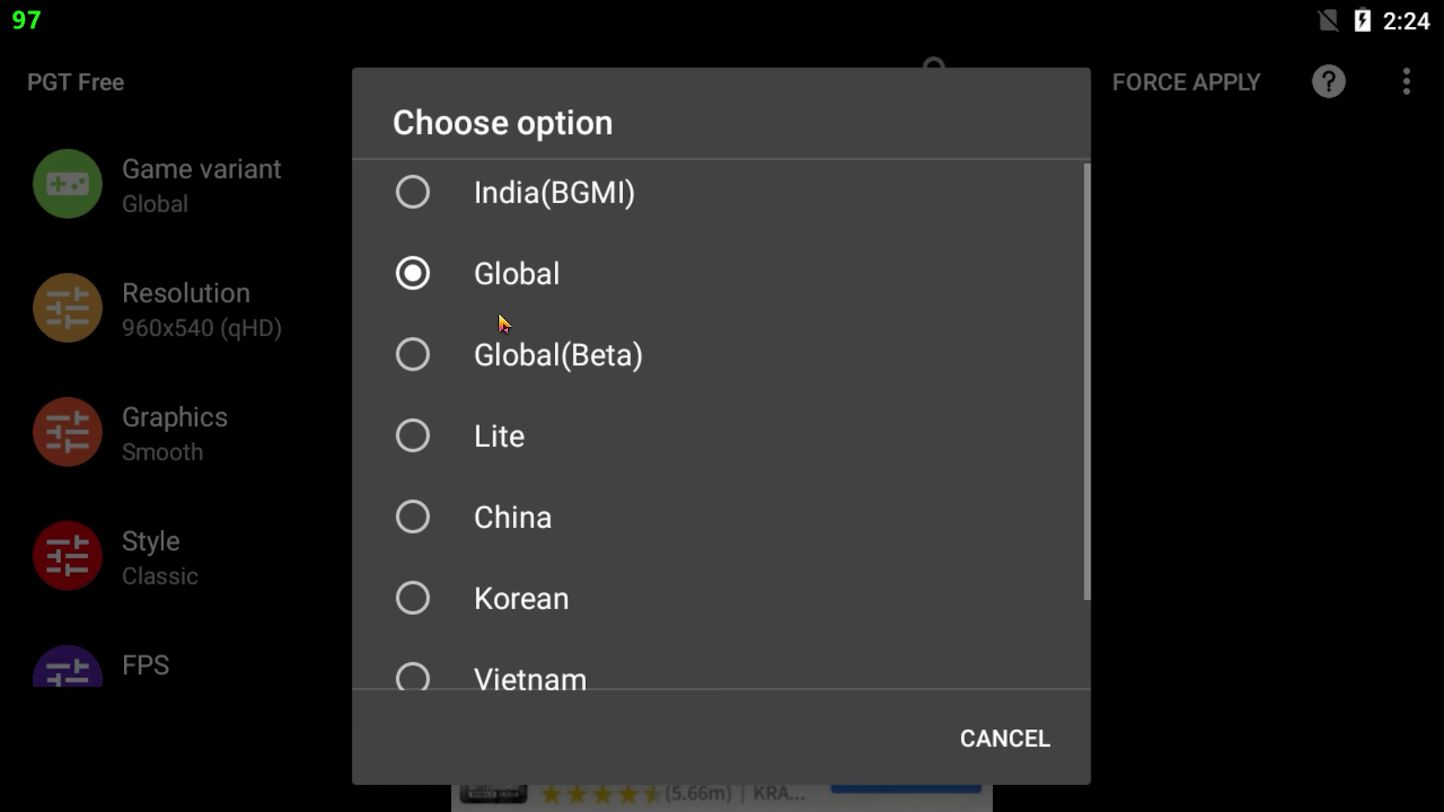
left_click(506, 281)
Set the resolution to Default (Auto)
left_click(297, 321)
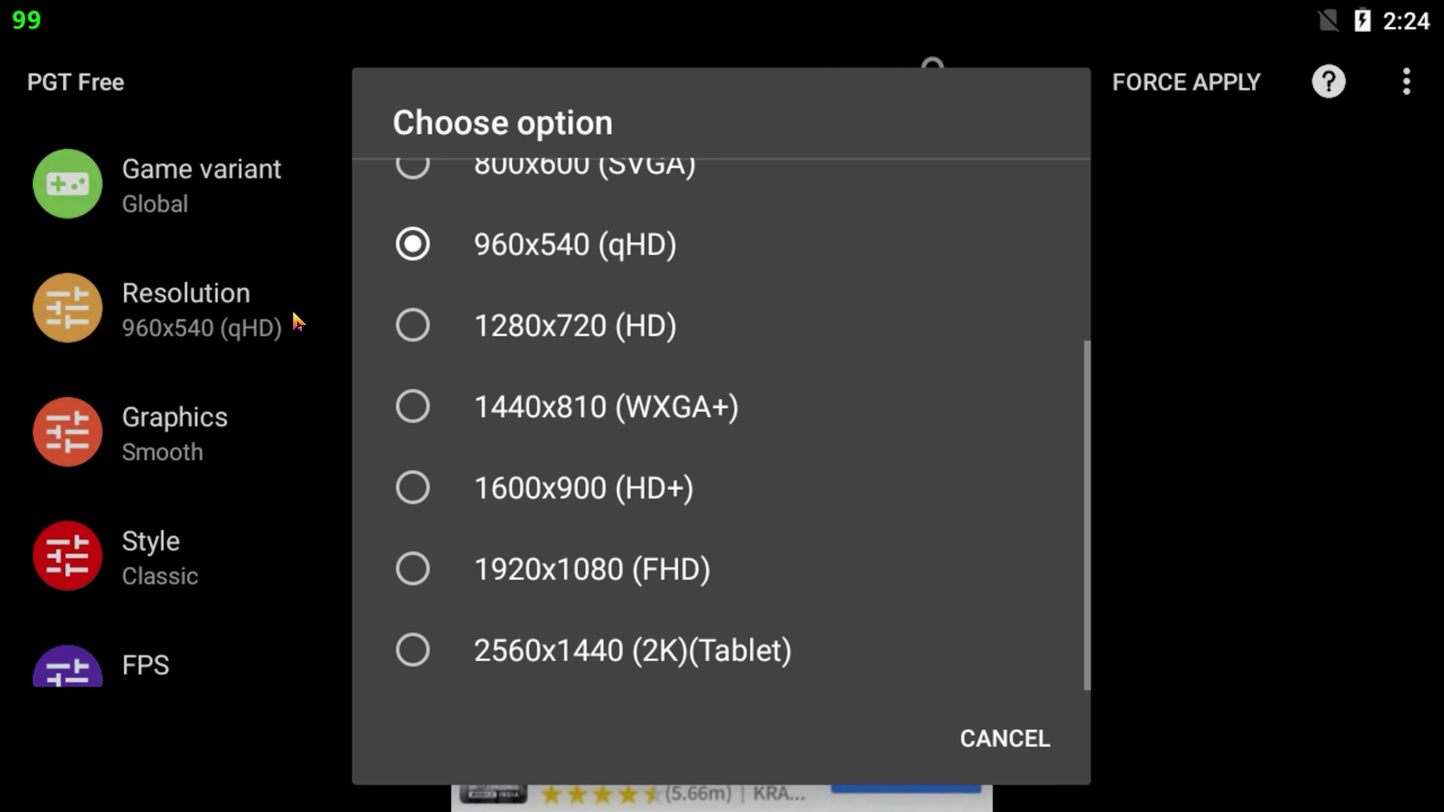
scroll(580, 238, "up", 3)
left_click(574, 216)
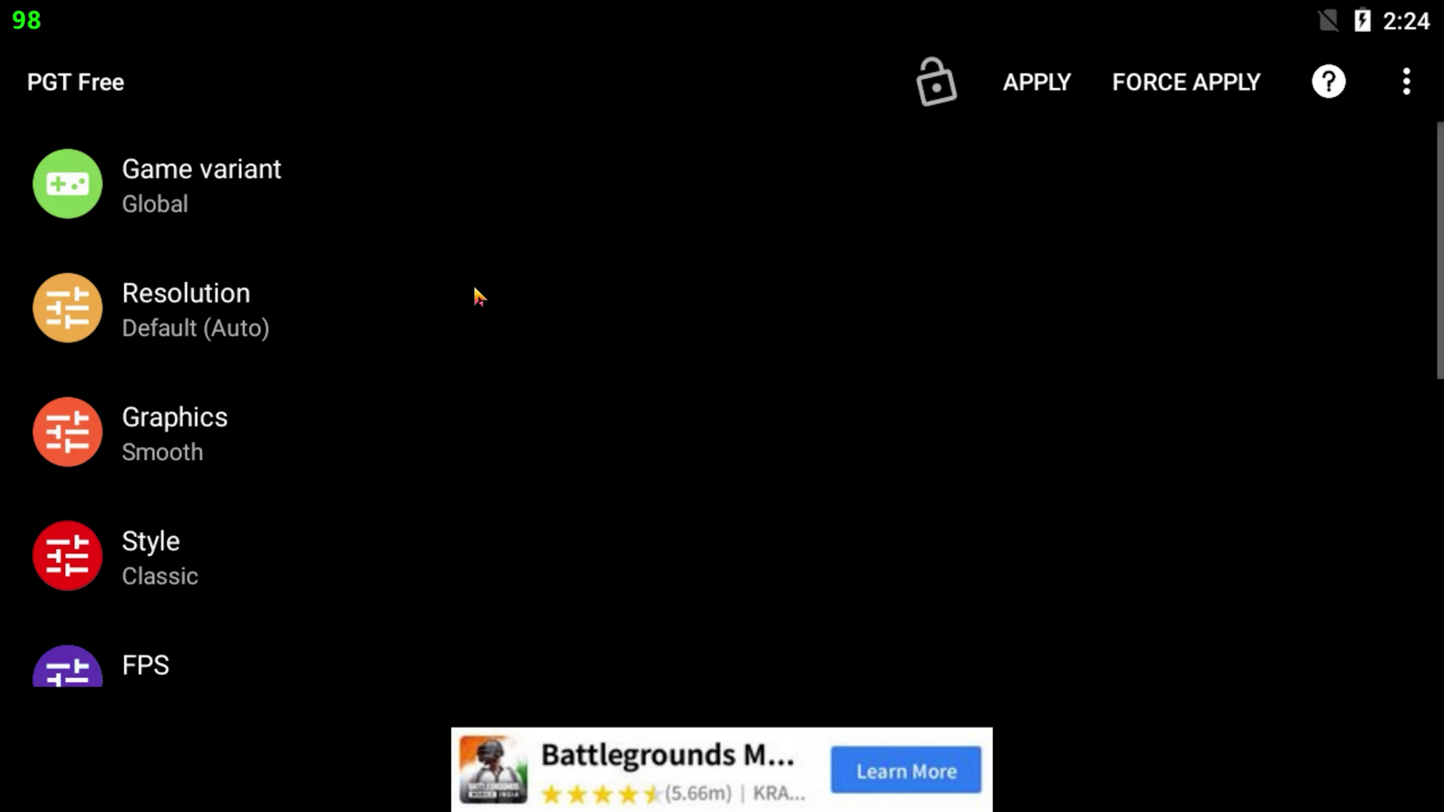
Set the graphics to Super Smooth and the style to Colorful
left_click(269, 441)
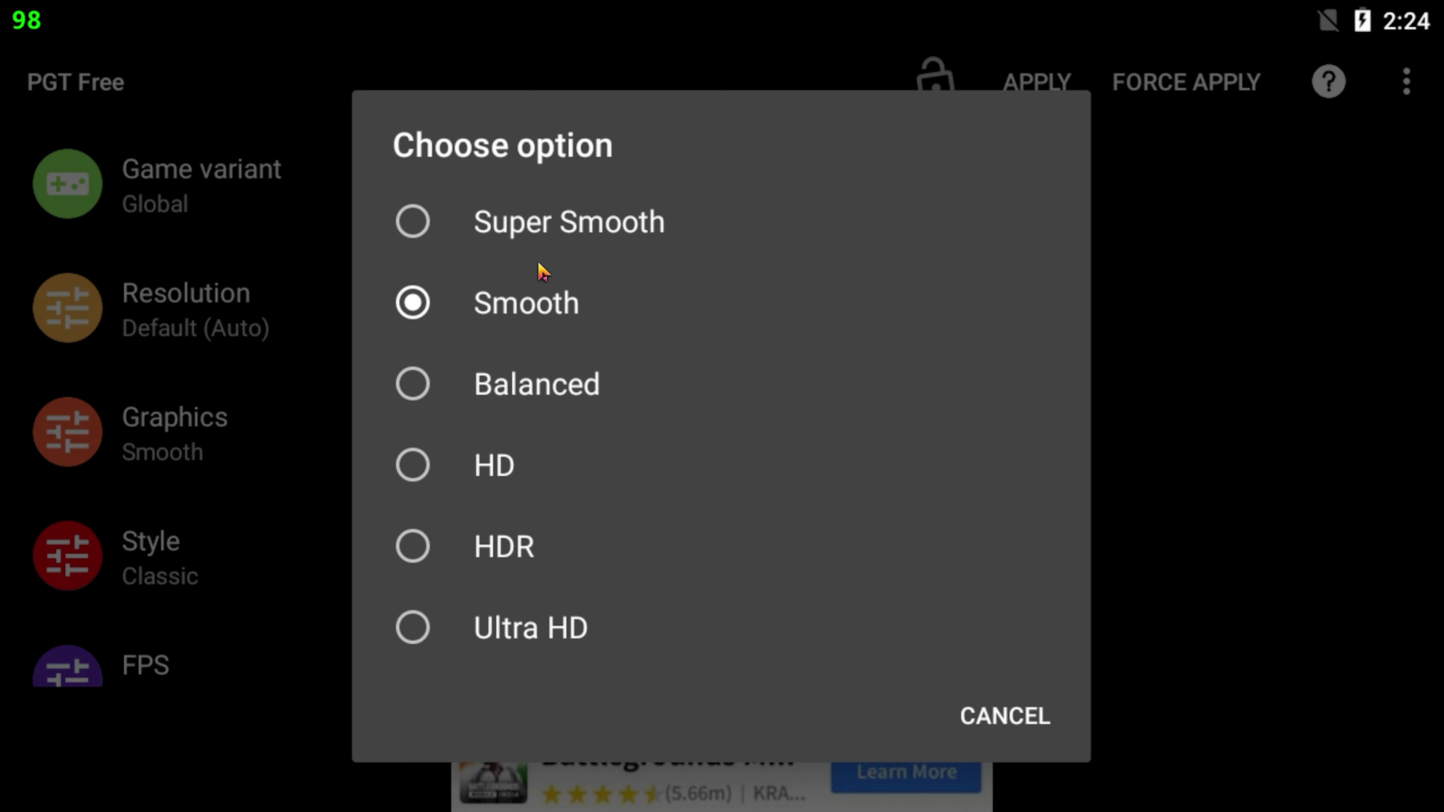
left_click(425, 227)
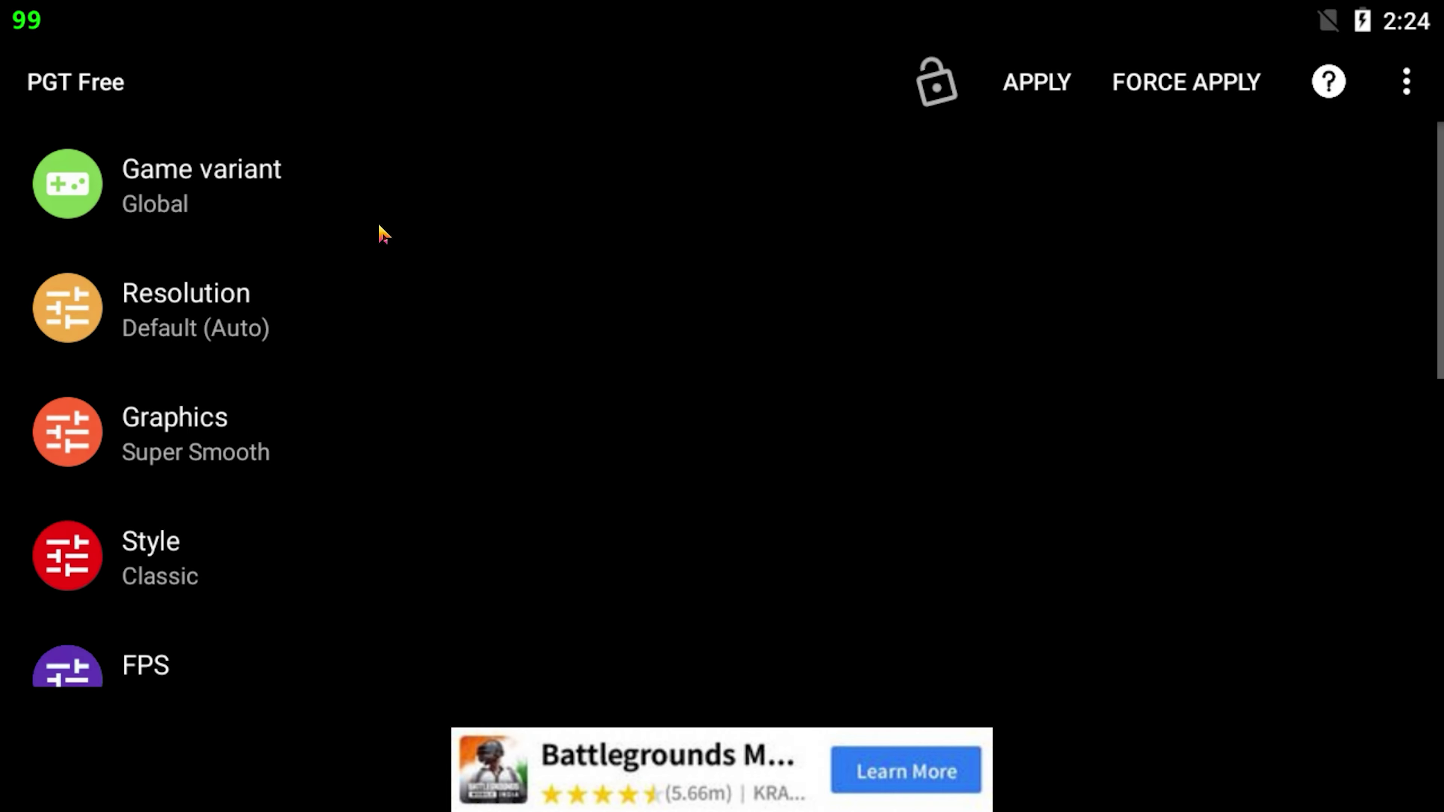
left_click(211, 557)
left_click(449, 344)
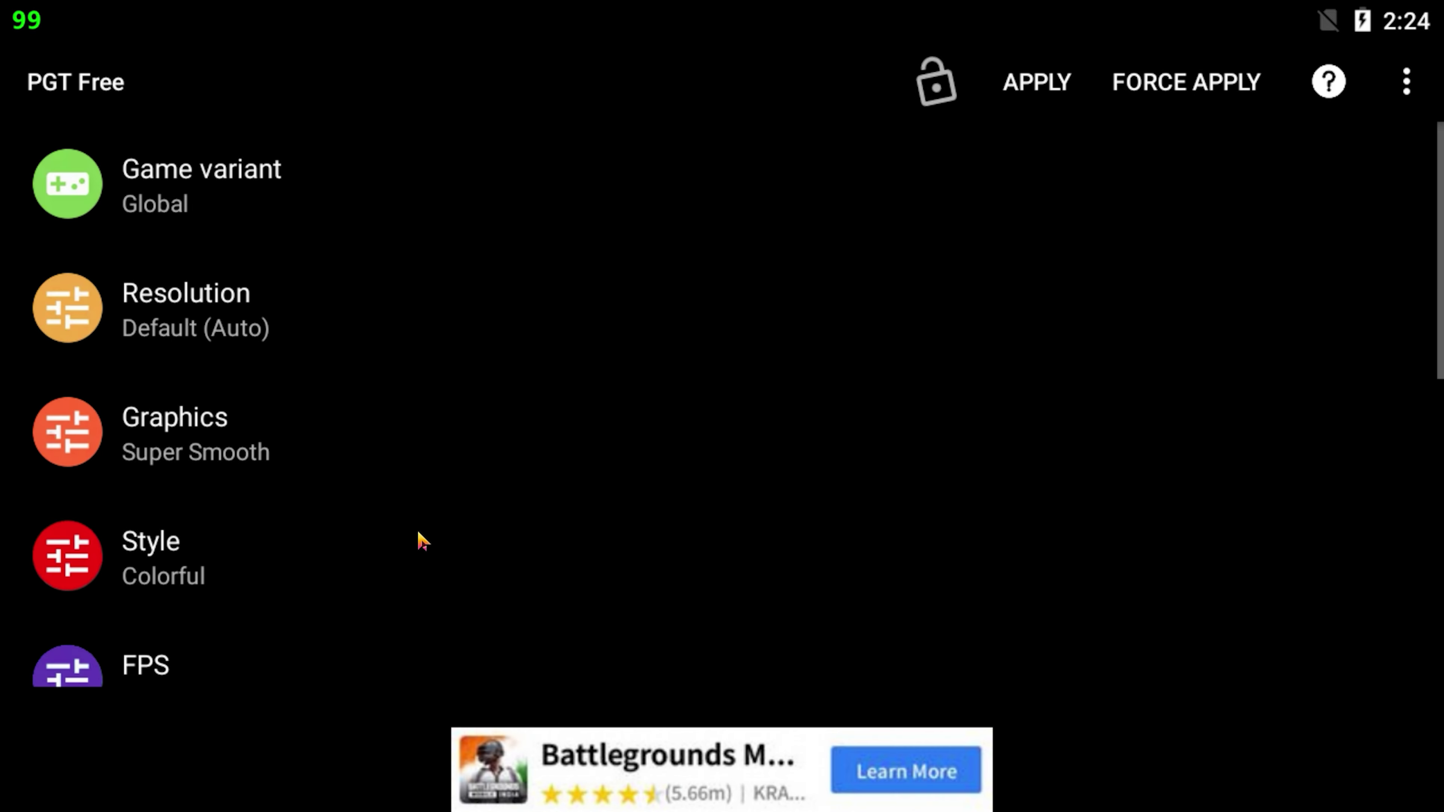
Set the FPS option to 90FPS (If supported)
left_click_drag(418, 539, 410, 408)
left_click(283, 556)
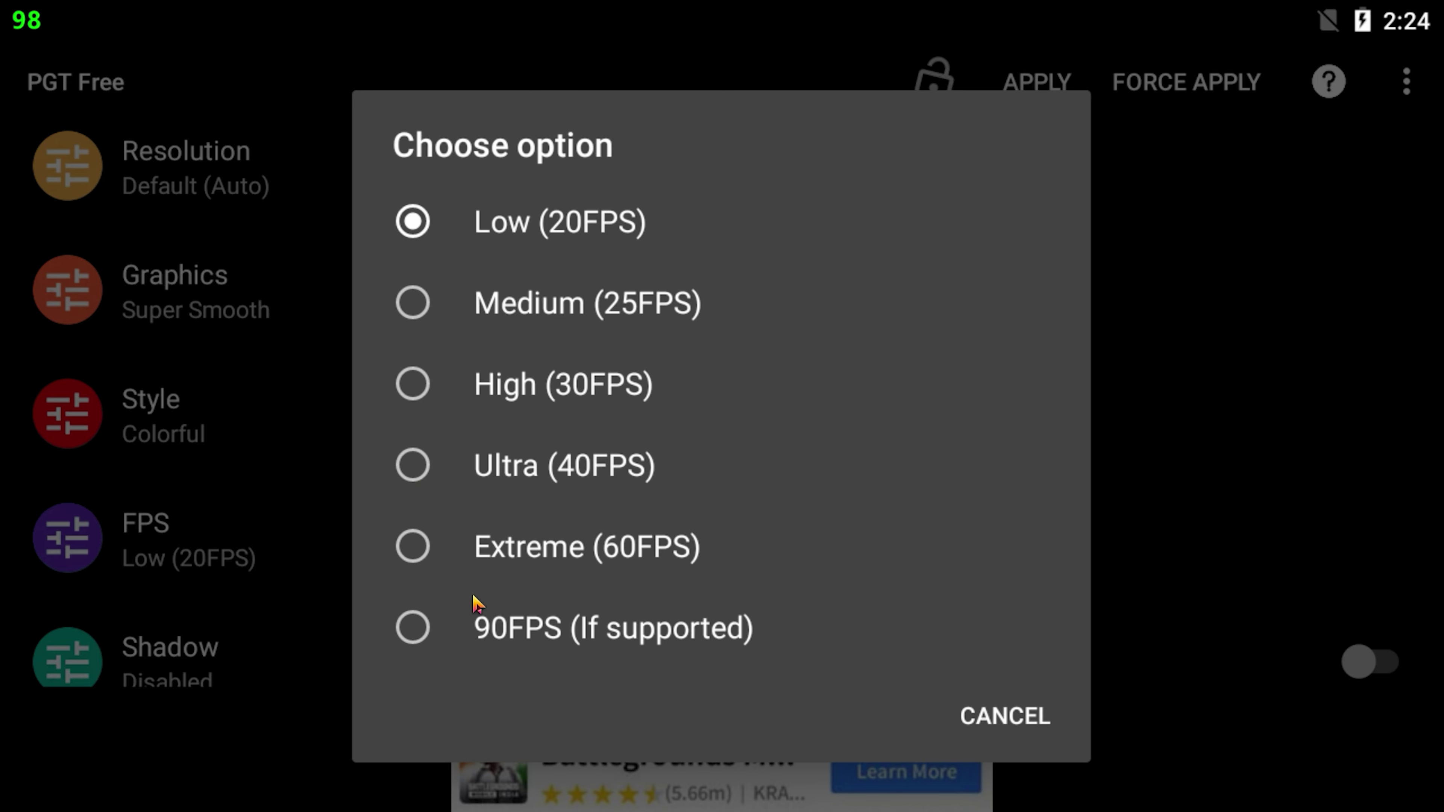
left_click(434, 559)
left_click(322, 565)
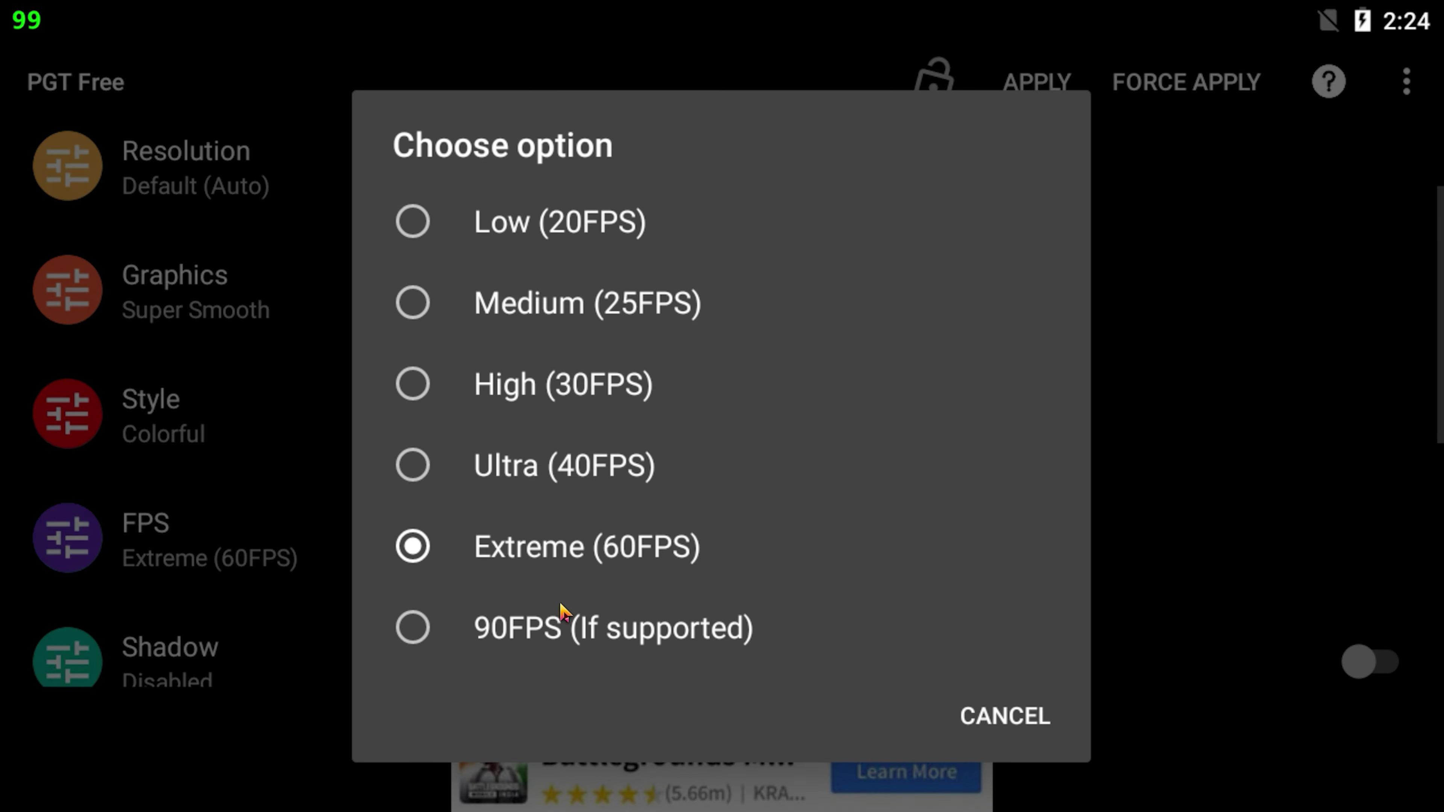
left_click(540, 623)
scroll(397, 606, "down", 3)
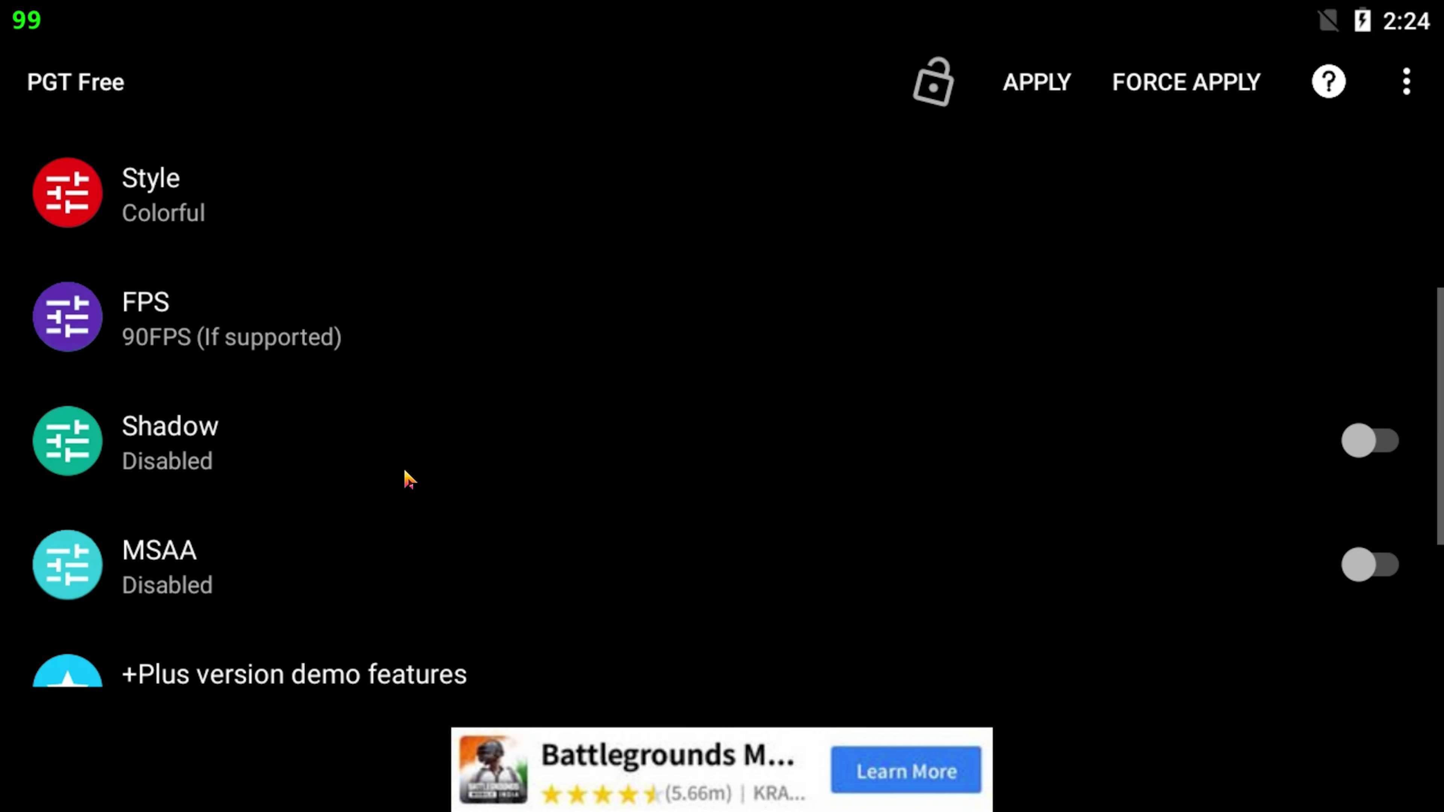
scroll(408, 480, "down", 5)
scroll(603, 239, "up", 10)
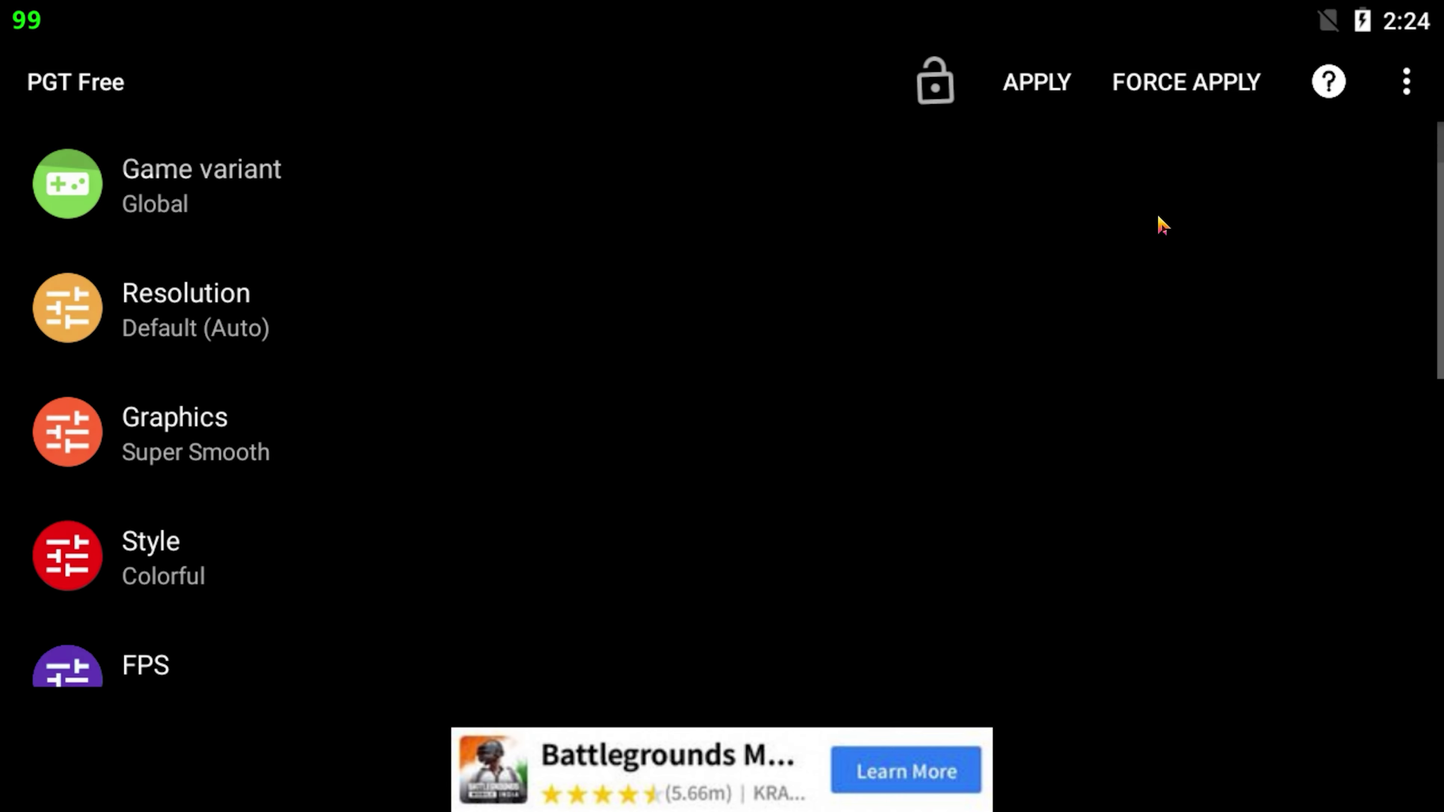
Force-apply the graphics settings and clear PUBG MOBILE's stored data from its app info
left_click(1198, 86)
left_click(1015, 718)
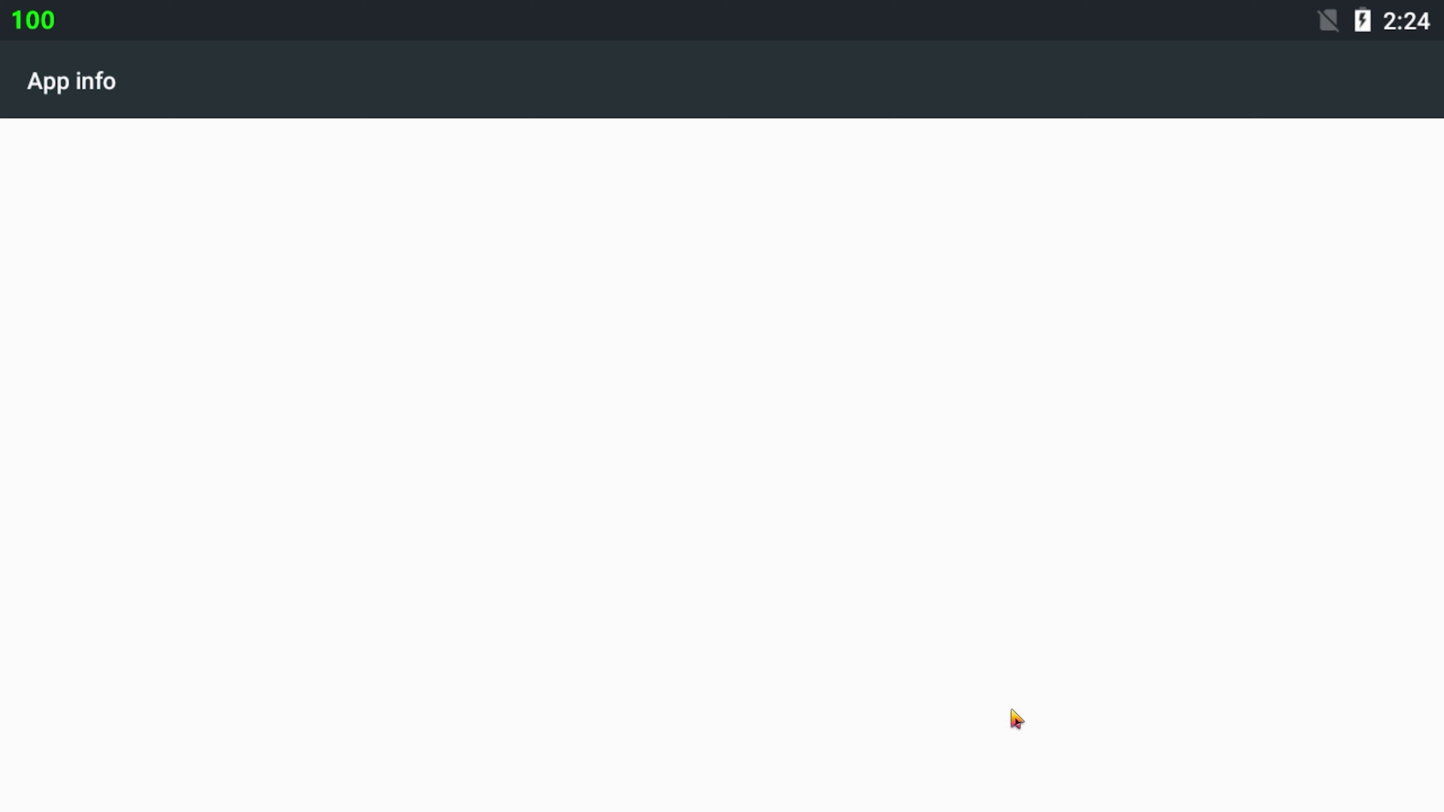
left_click(248, 450)
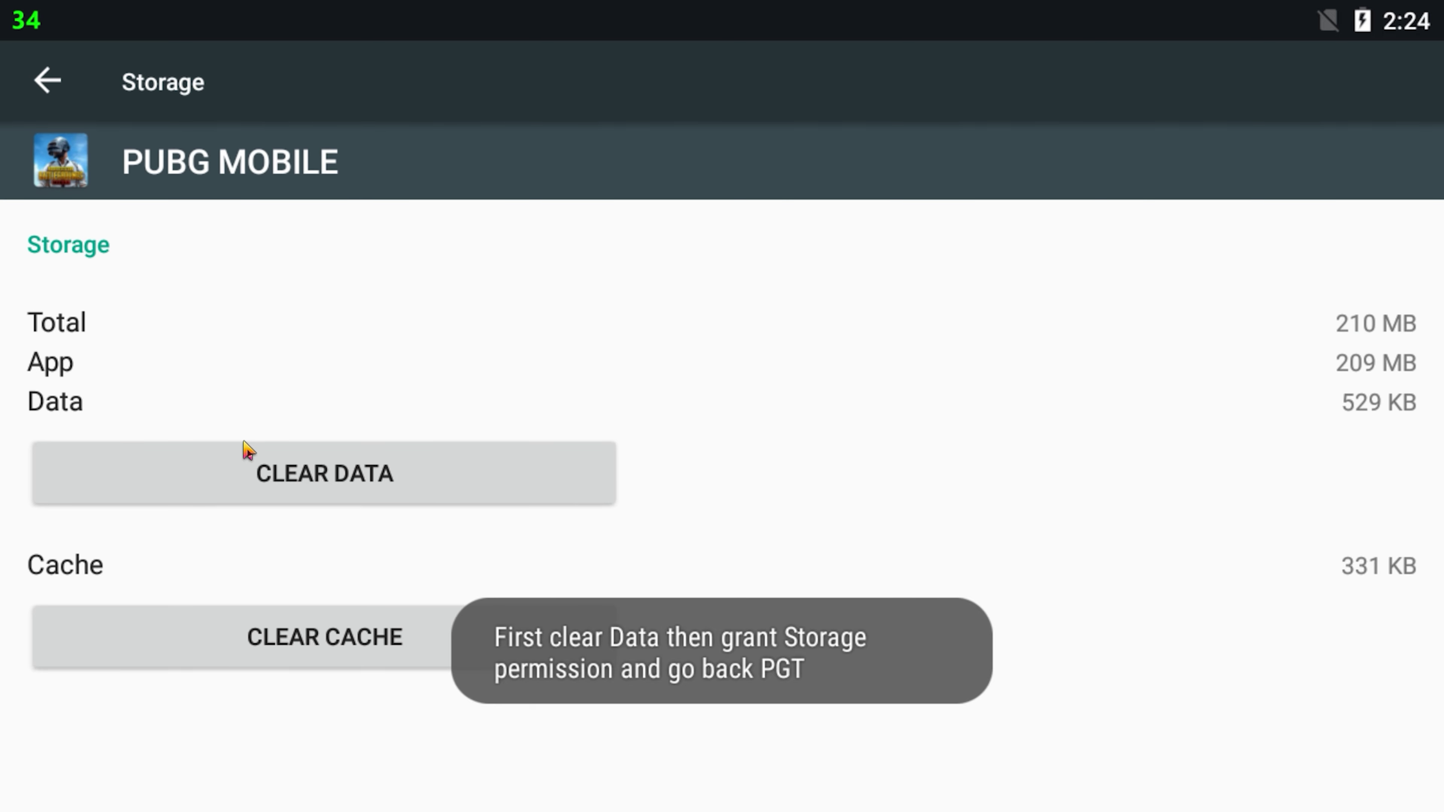
scroll(822, 452, "down", 1)
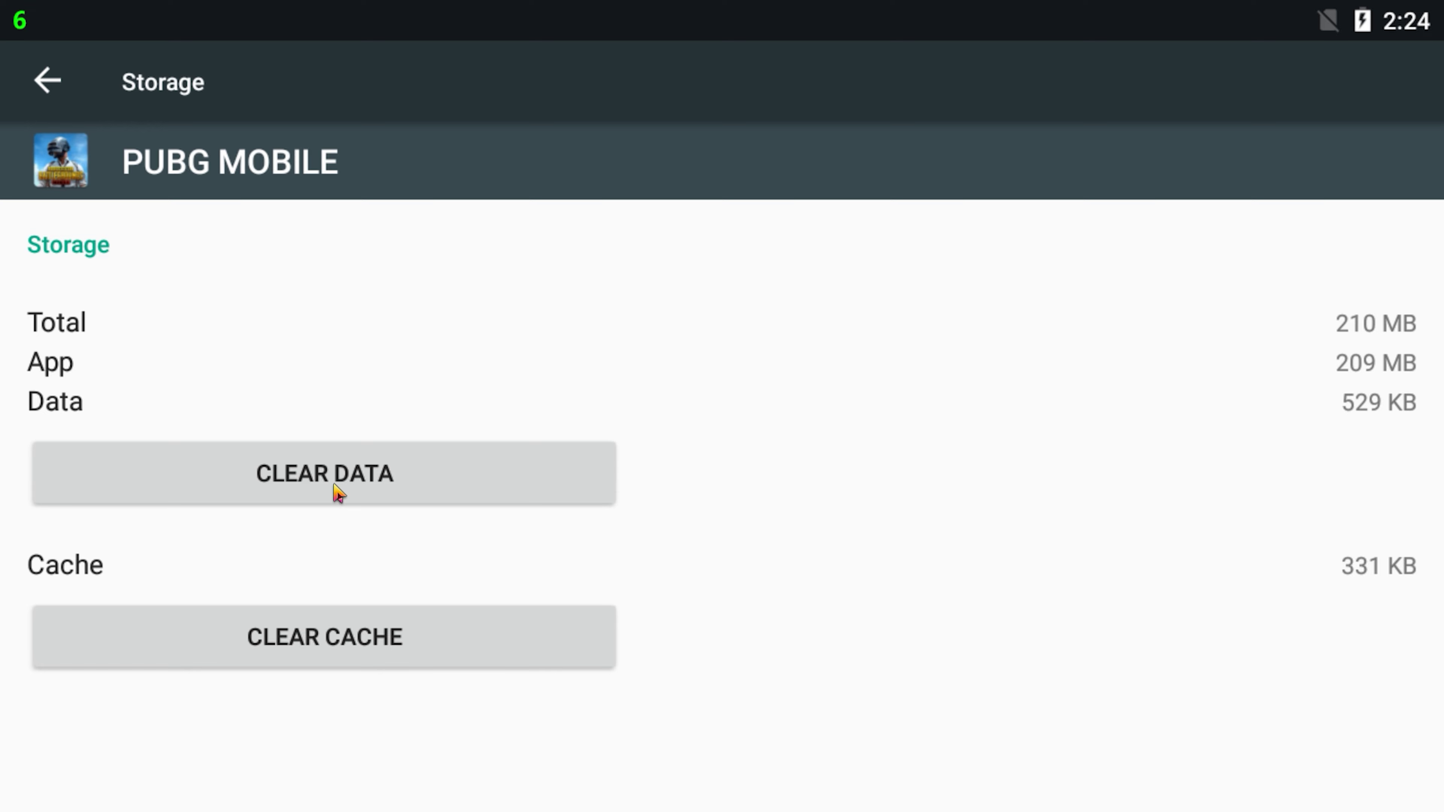
left_click(339, 493)
left_click(1116, 518)
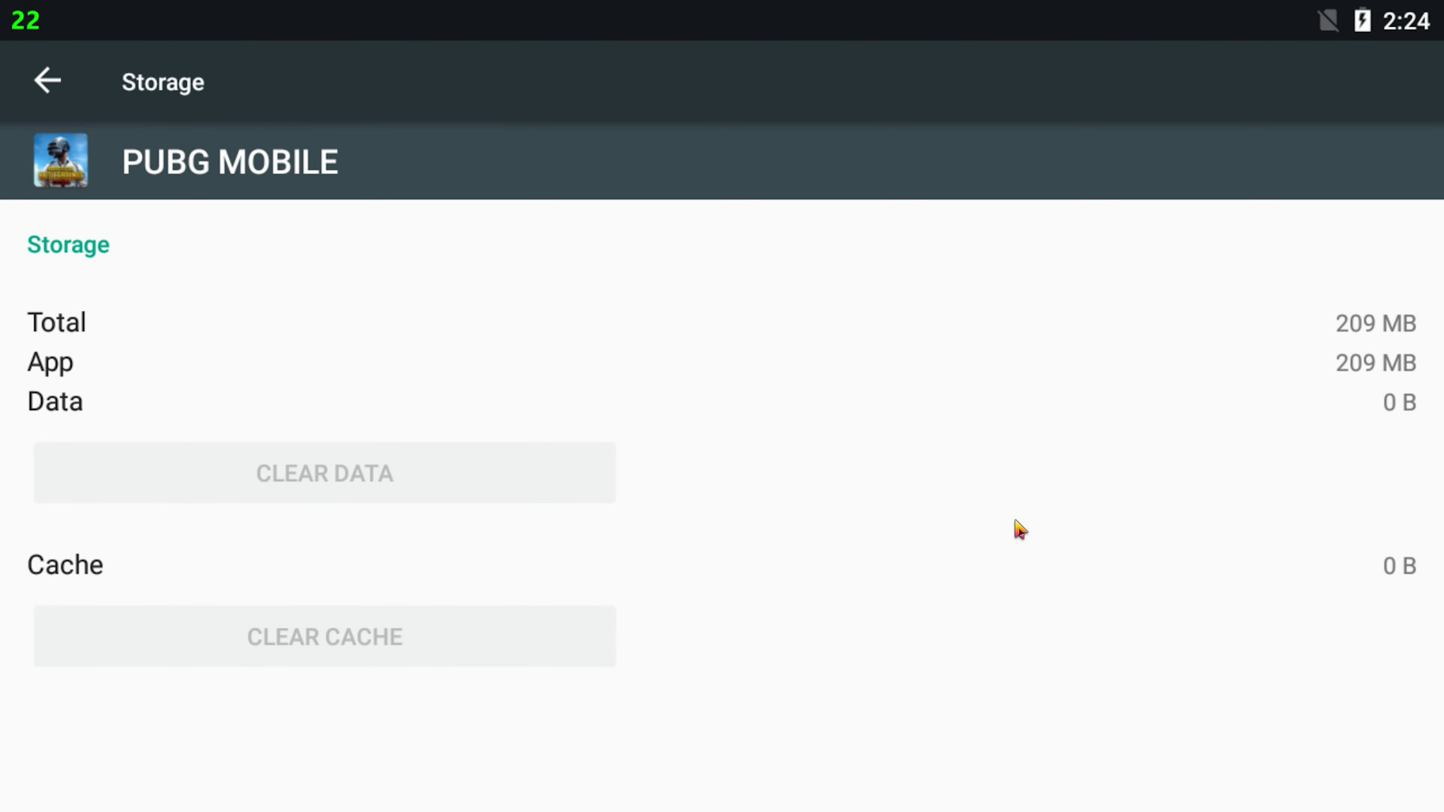
left_click(53, 85)
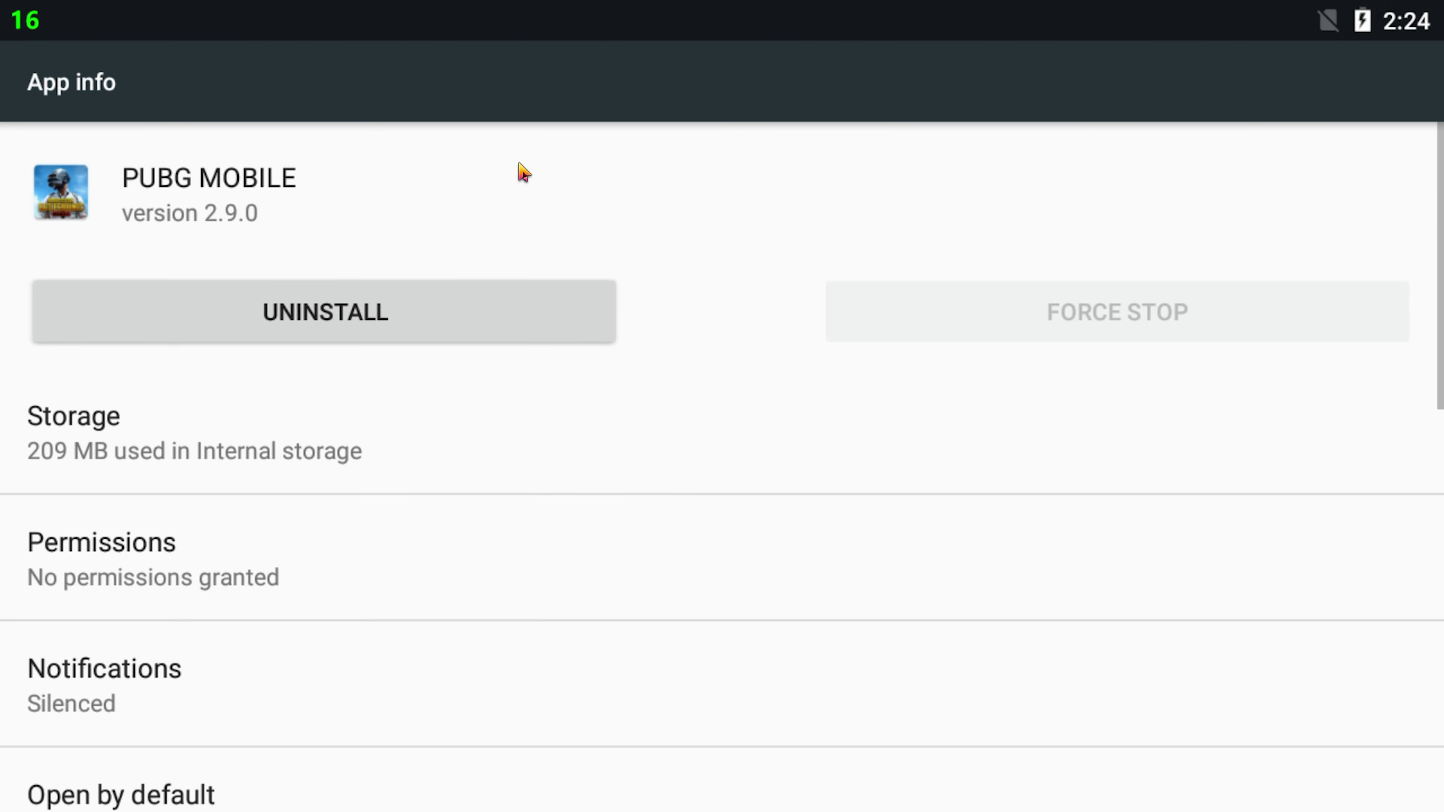
Grant PUBG MOBILE the Microphone and Storage permissions, and return to PGT
key("F11")
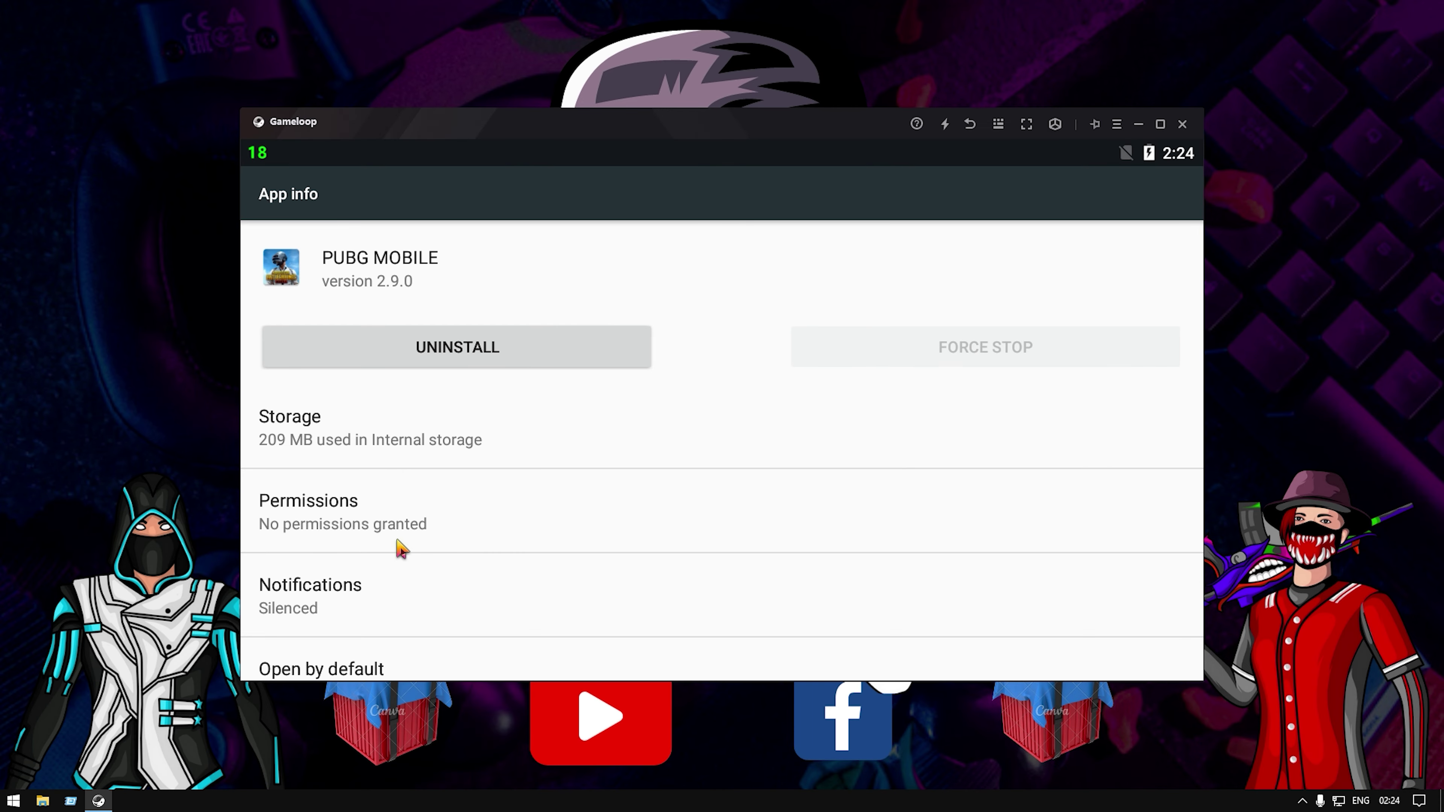
left_click(400, 548)
left_click(1163, 448)
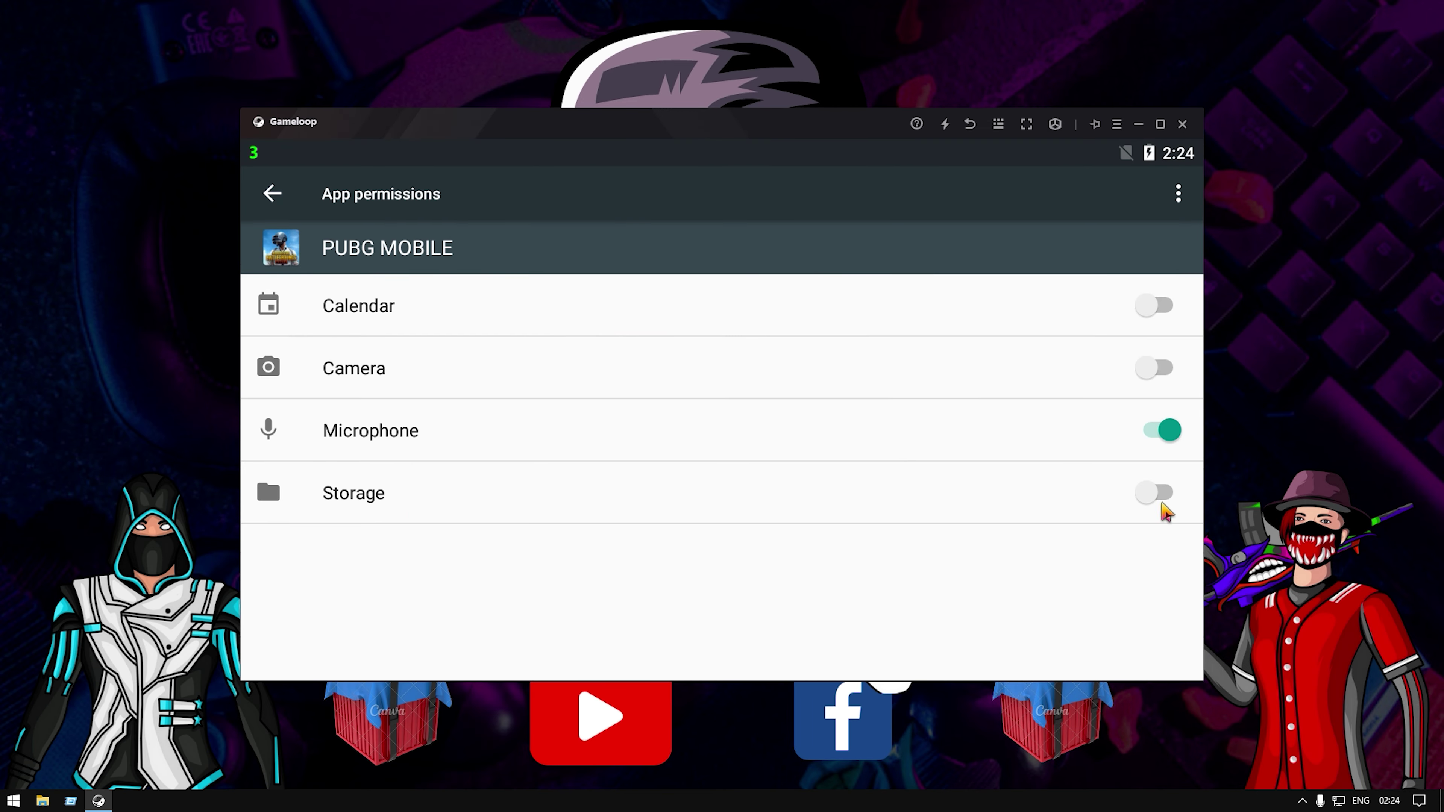
left_click(1163, 509)
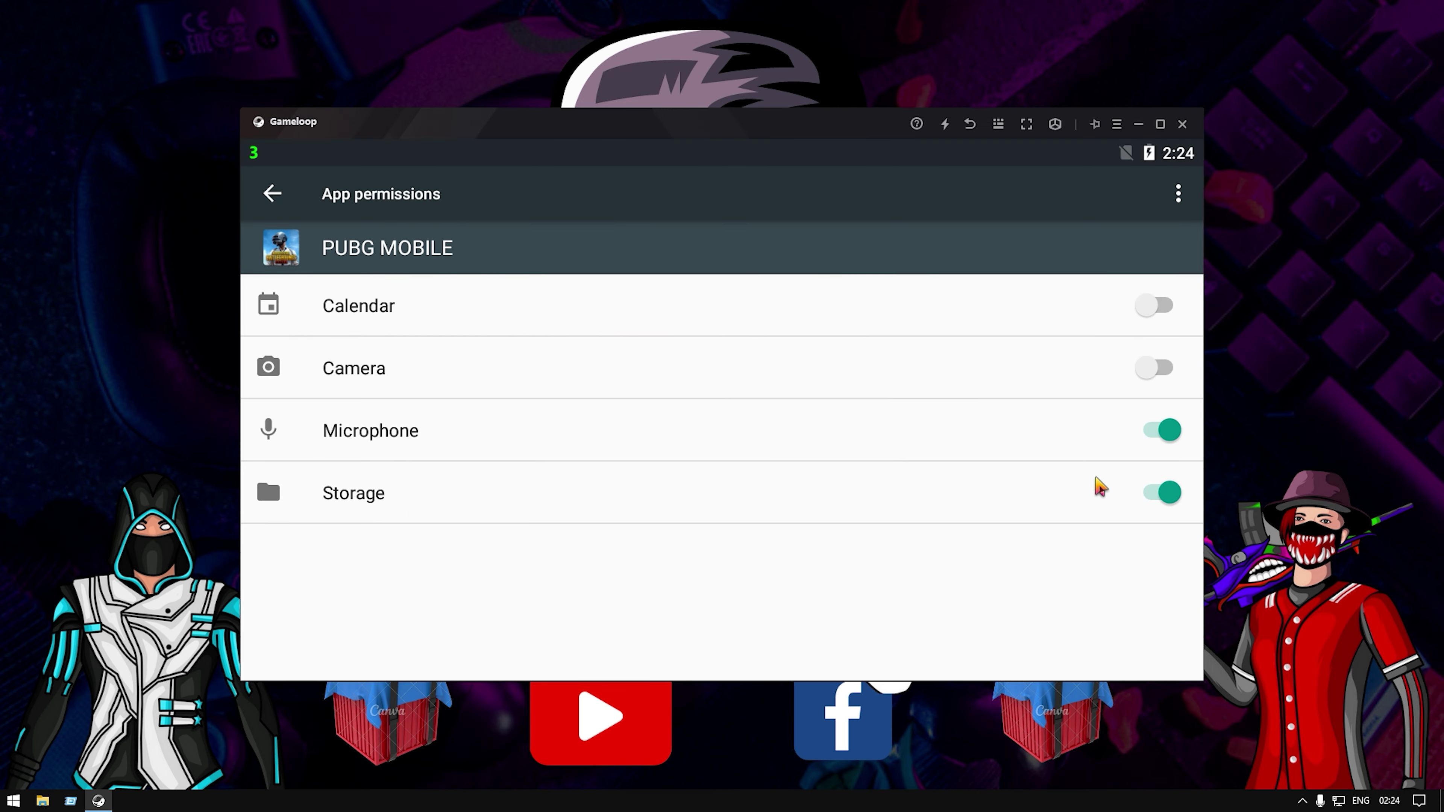
left_click(970, 124)
left_click(971, 125)
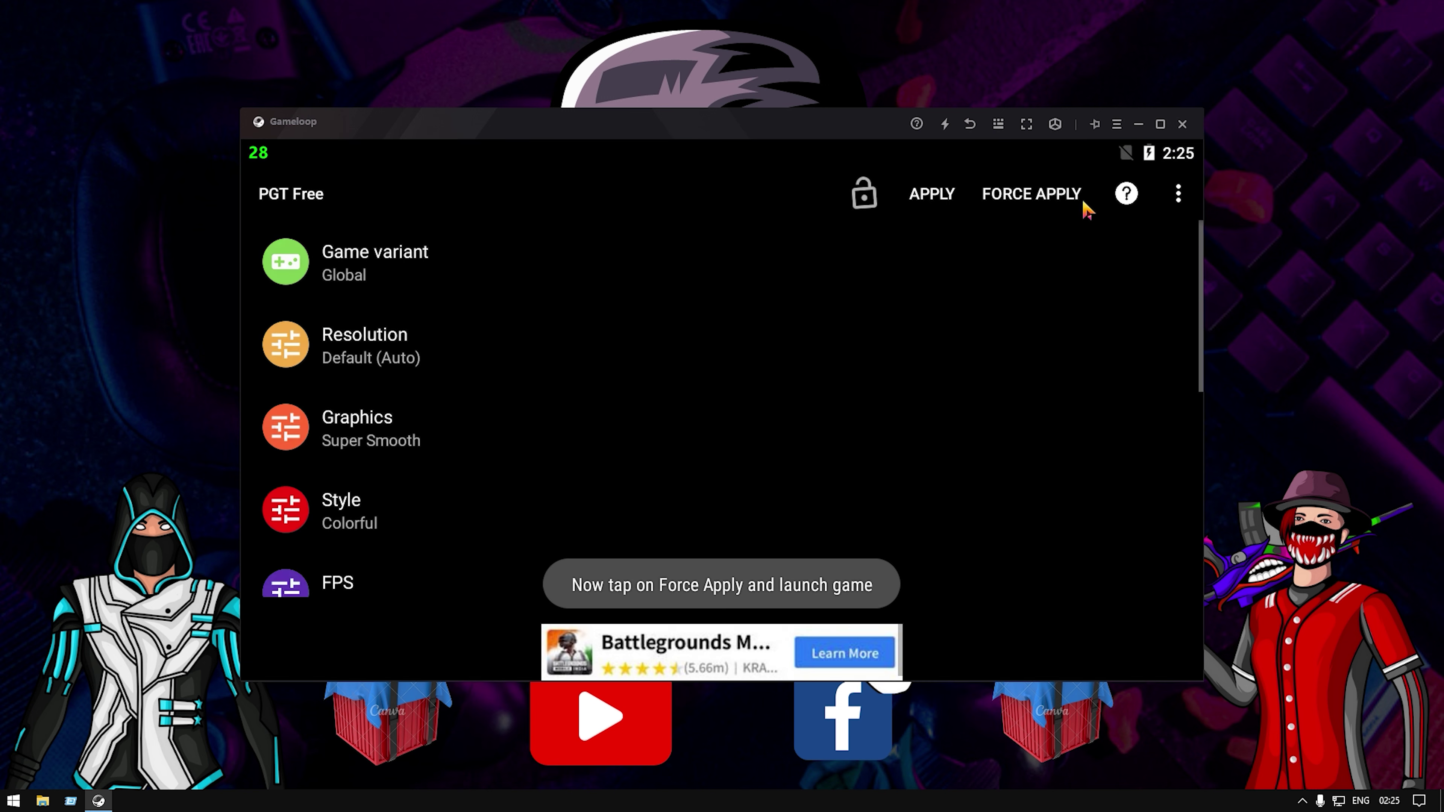
Force-apply the settings again through the video ad, and run the game
left_click(1043, 197)
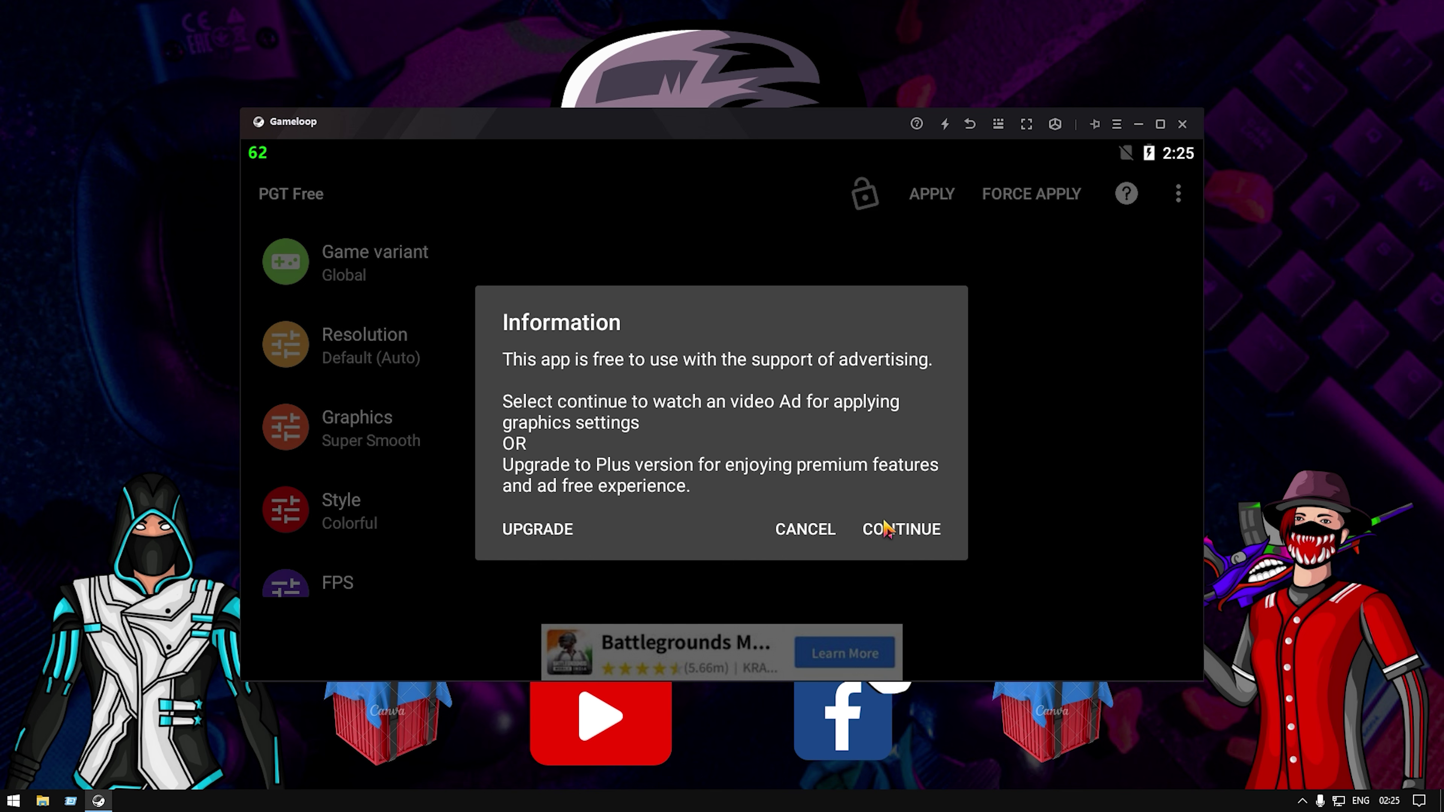
left_click(885, 529)
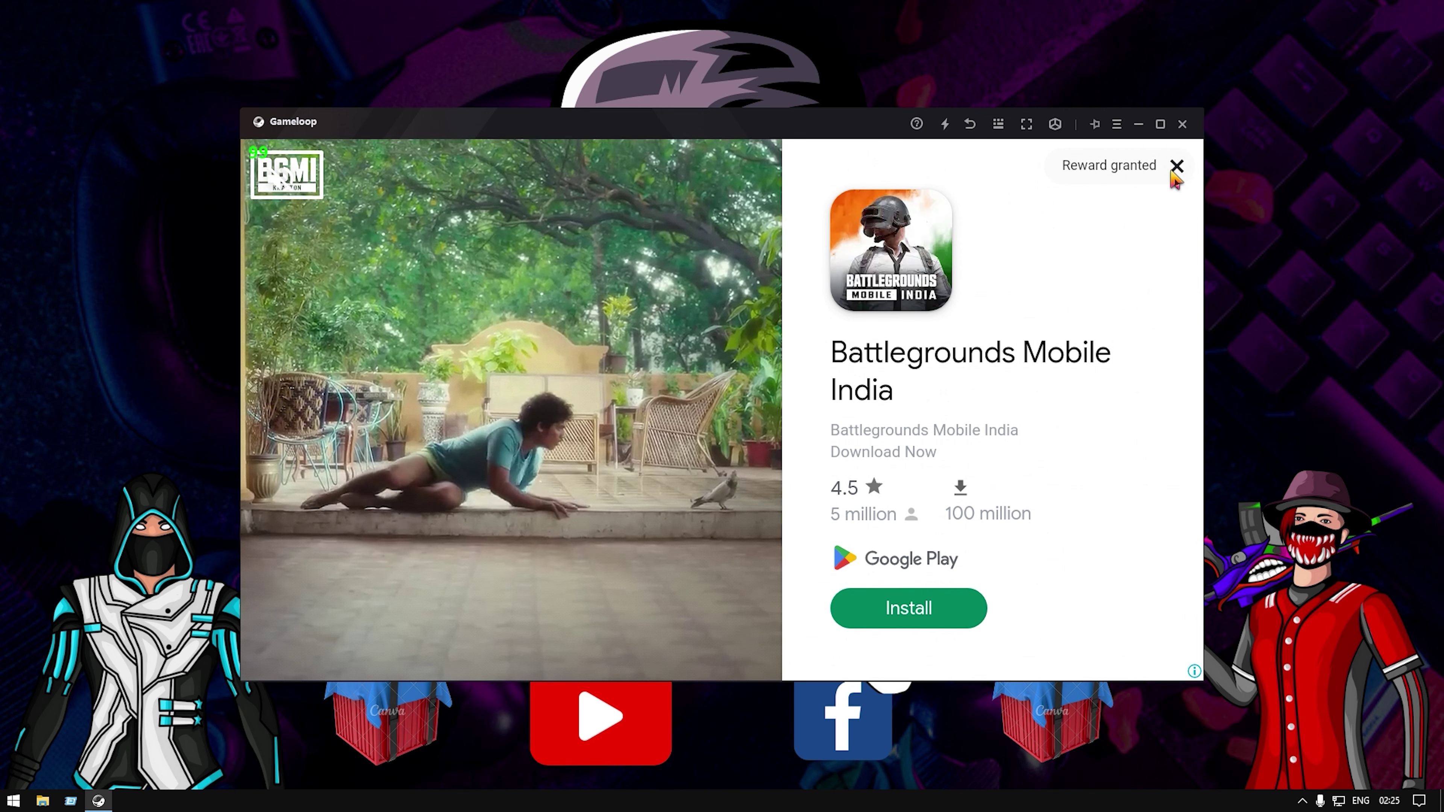
left_click(1175, 168)
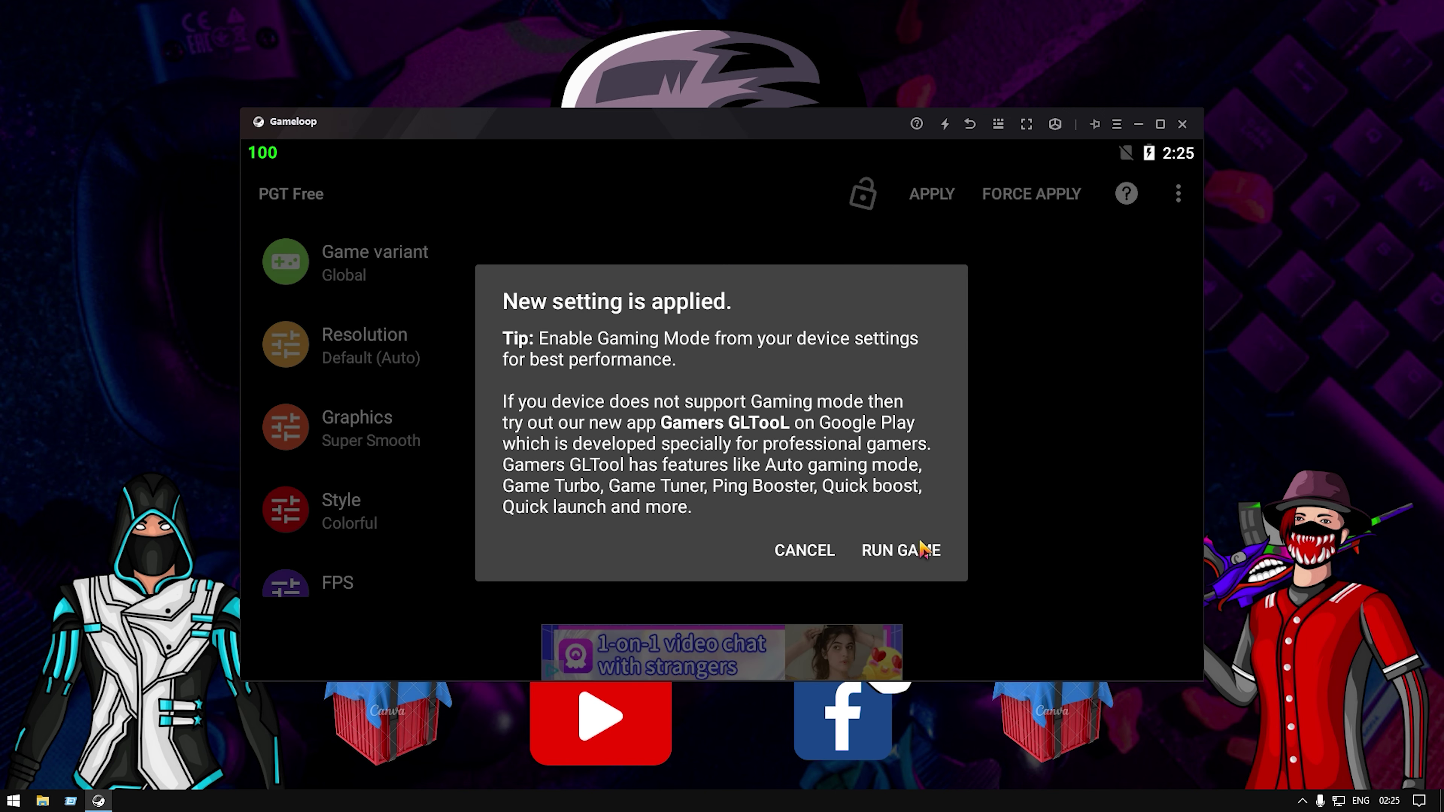
left_click(924, 550)
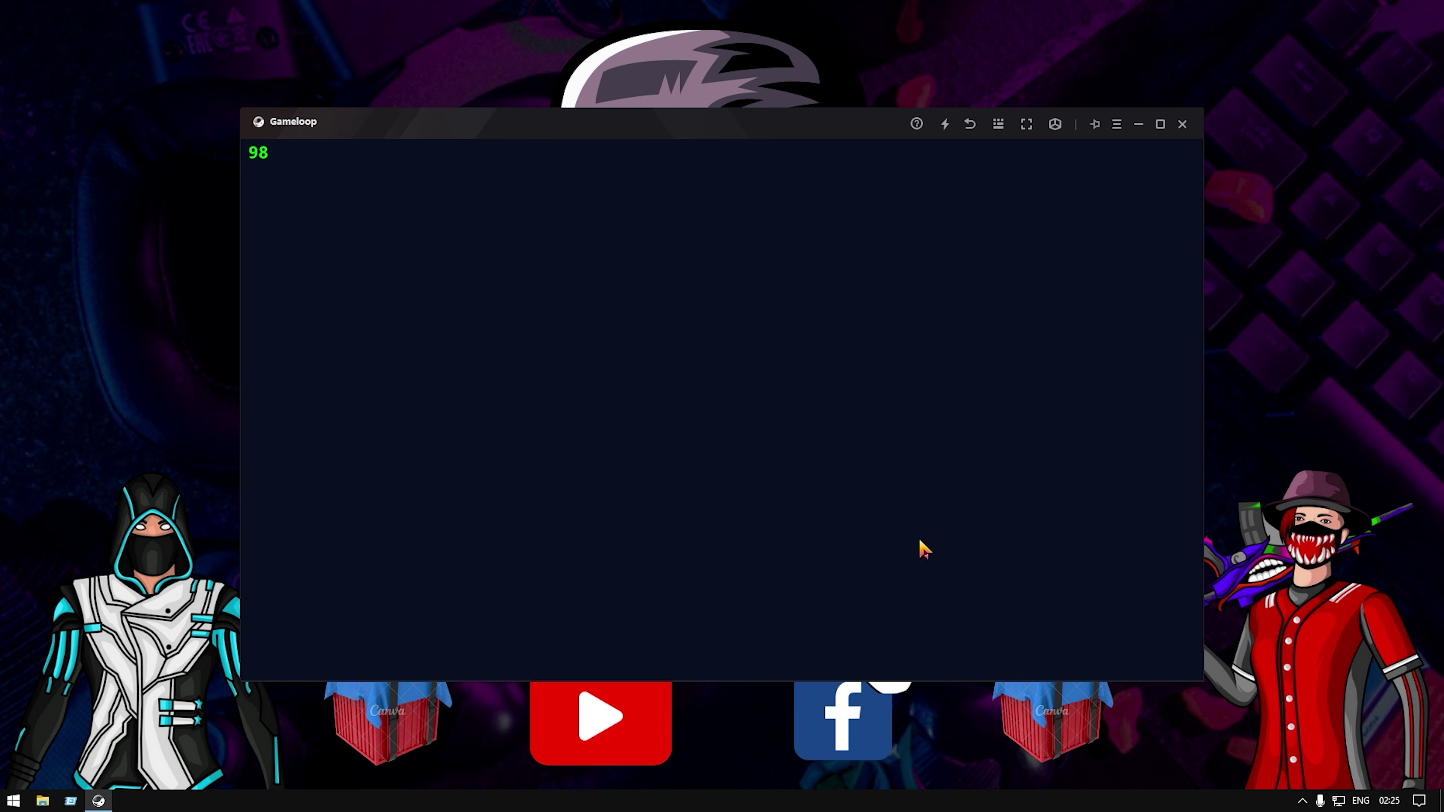
Move the emulator window slightly higher on the desktop and close its Default Controller panel
left_click_drag(796, 133, 813, 102)
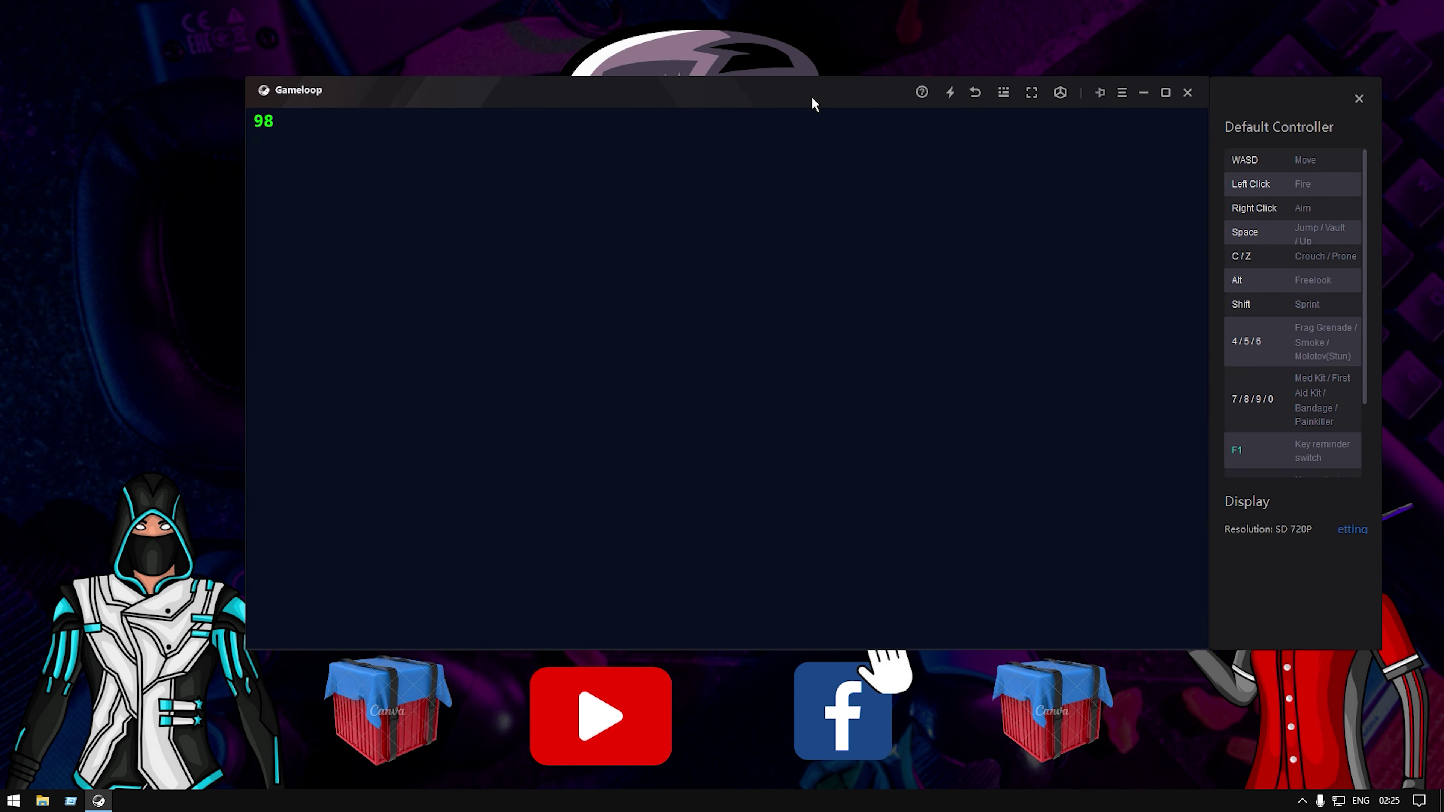
left_click(1359, 99)
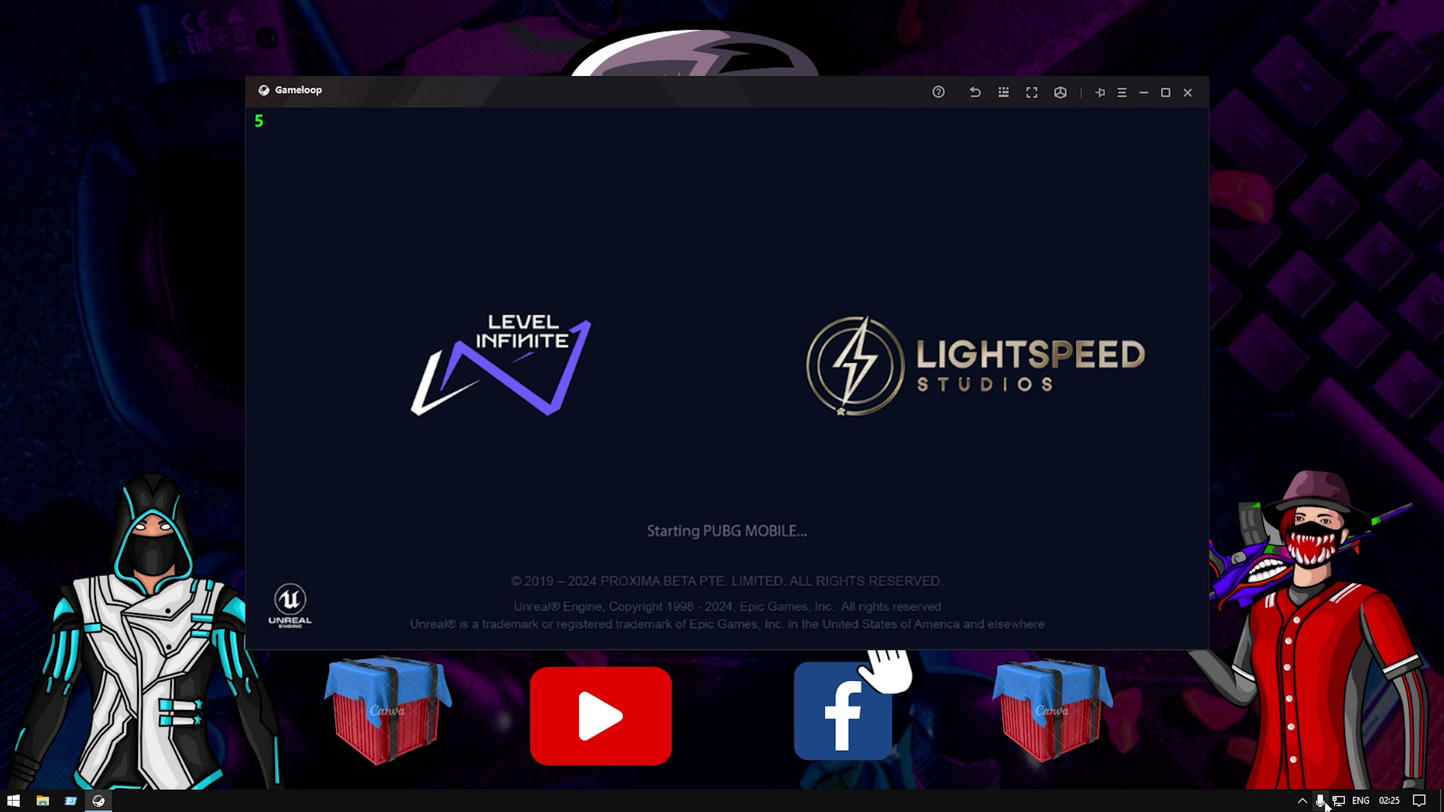
left_click(1321, 802)
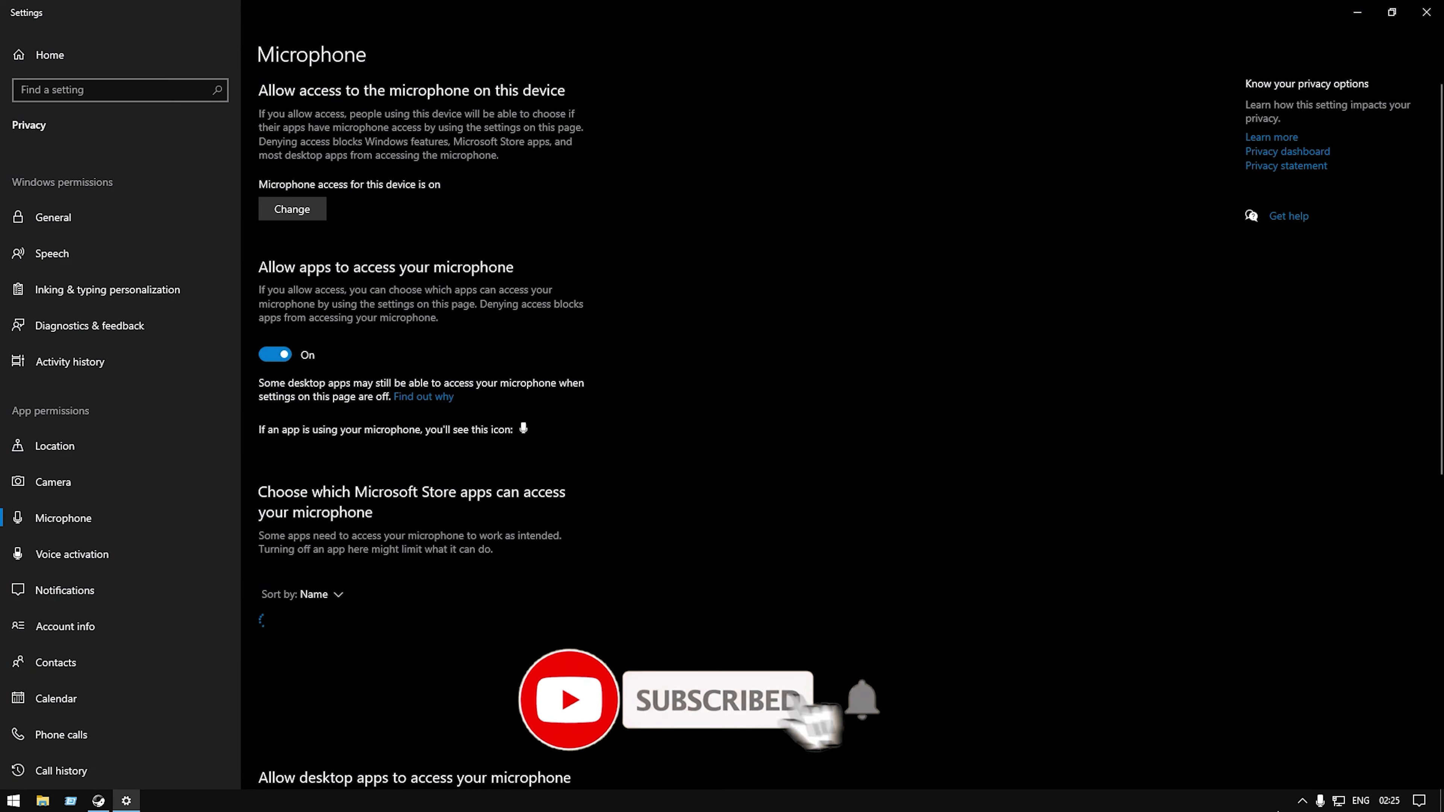
left_click(1426, 12)
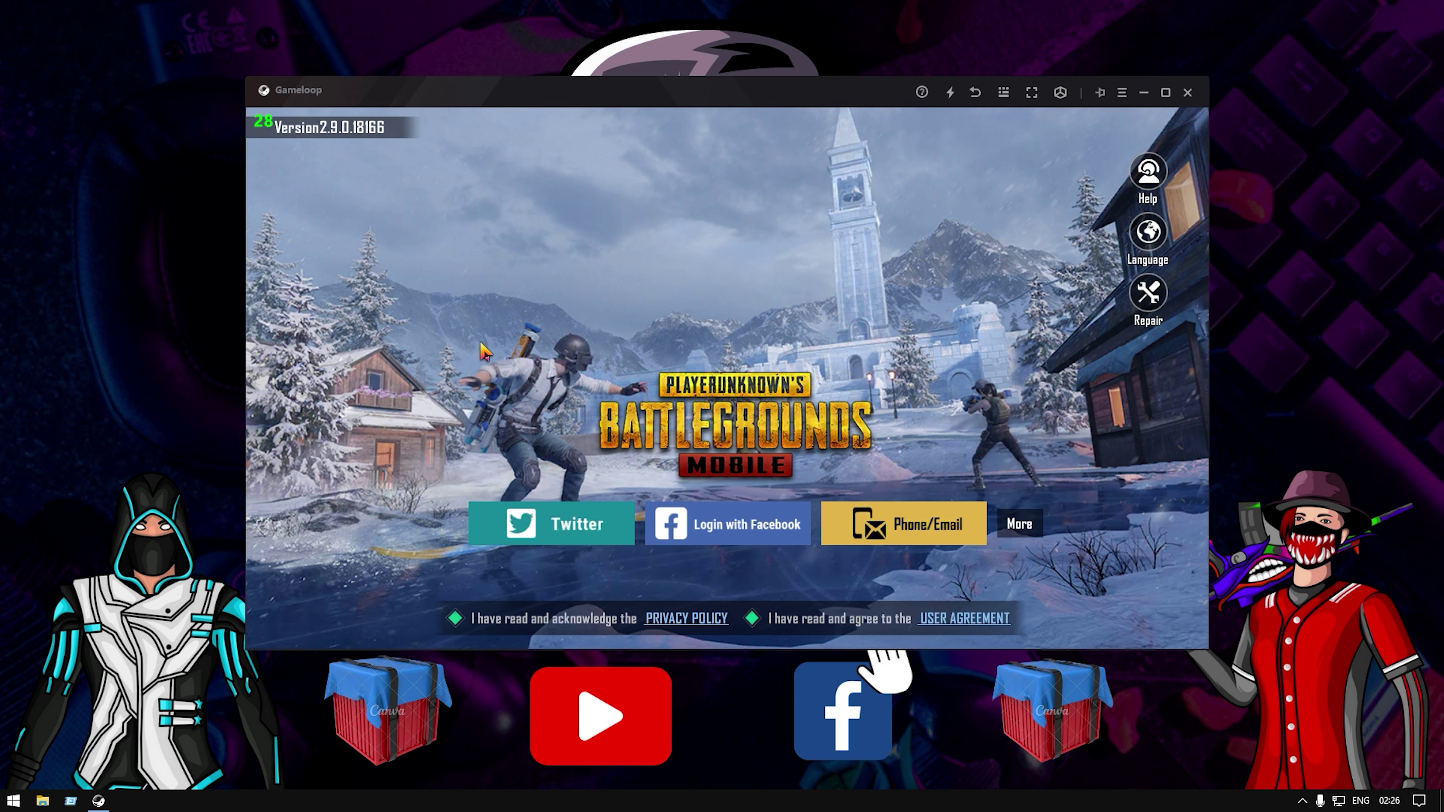
Try to log in to the game with Facebook
left_click(751, 523)
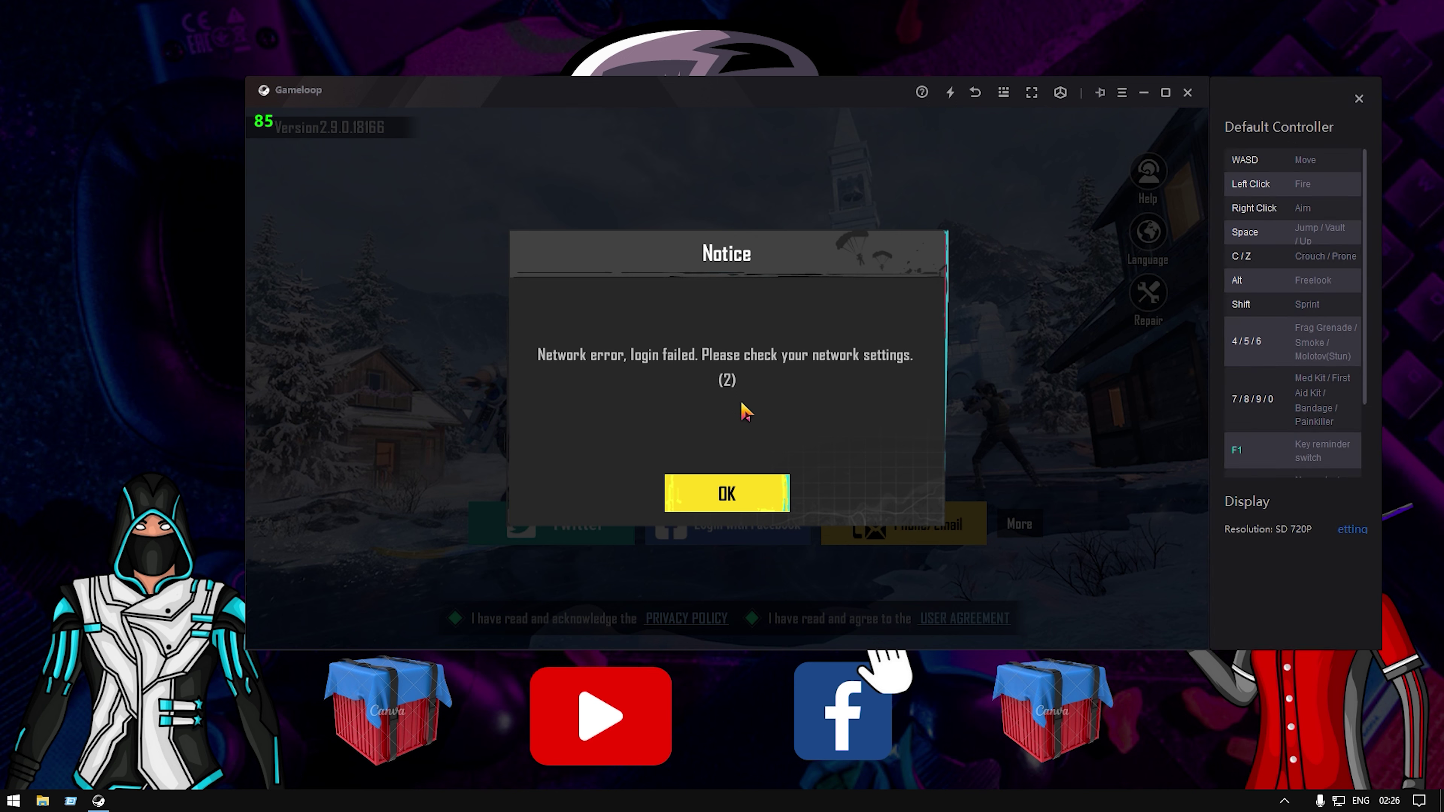
Switch to Betternet, connect its VPN, dismiss the premium offer and minimize the window
left_click(1283, 801)
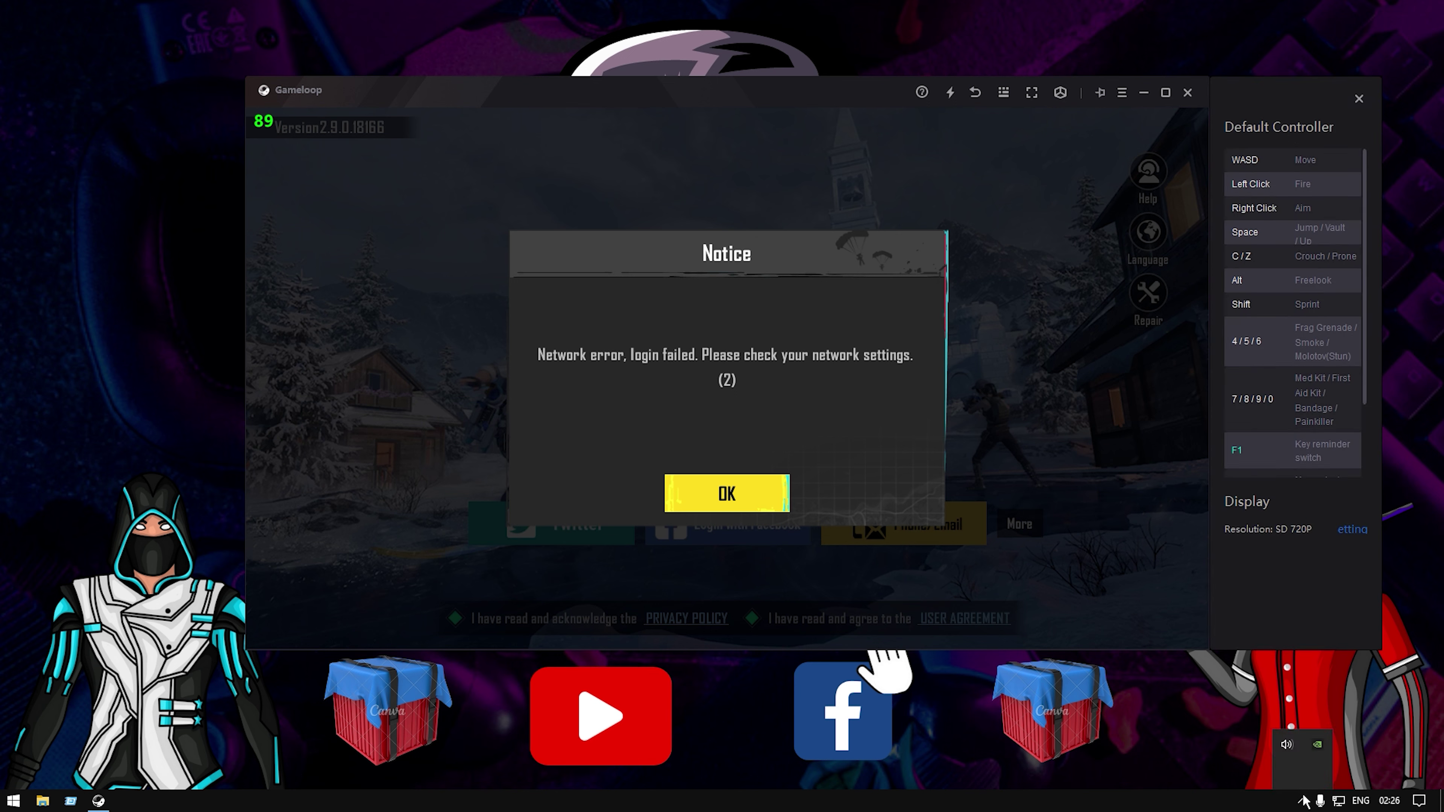
left_click(1287, 744)
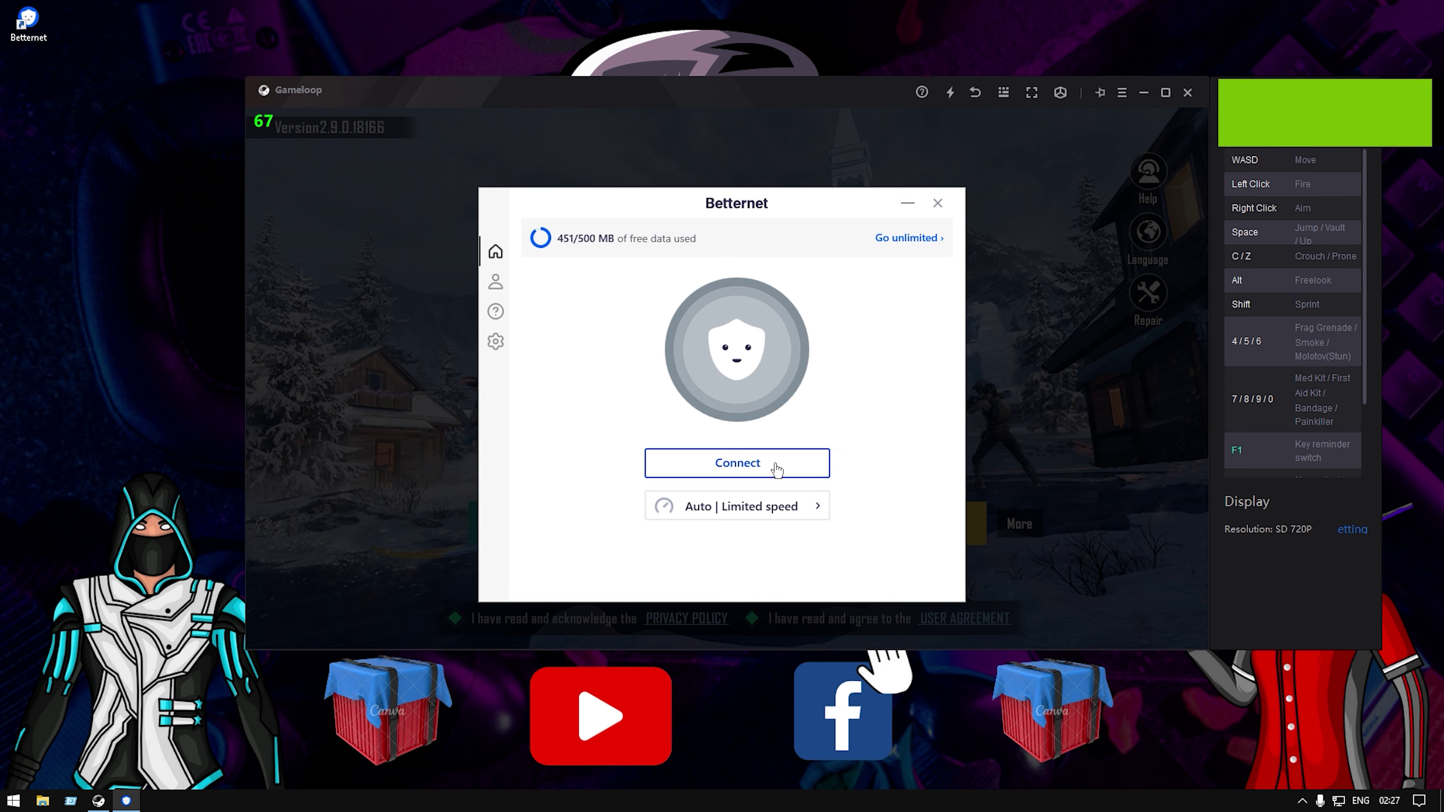
left_click_drag(758, 212, 1221, 194)
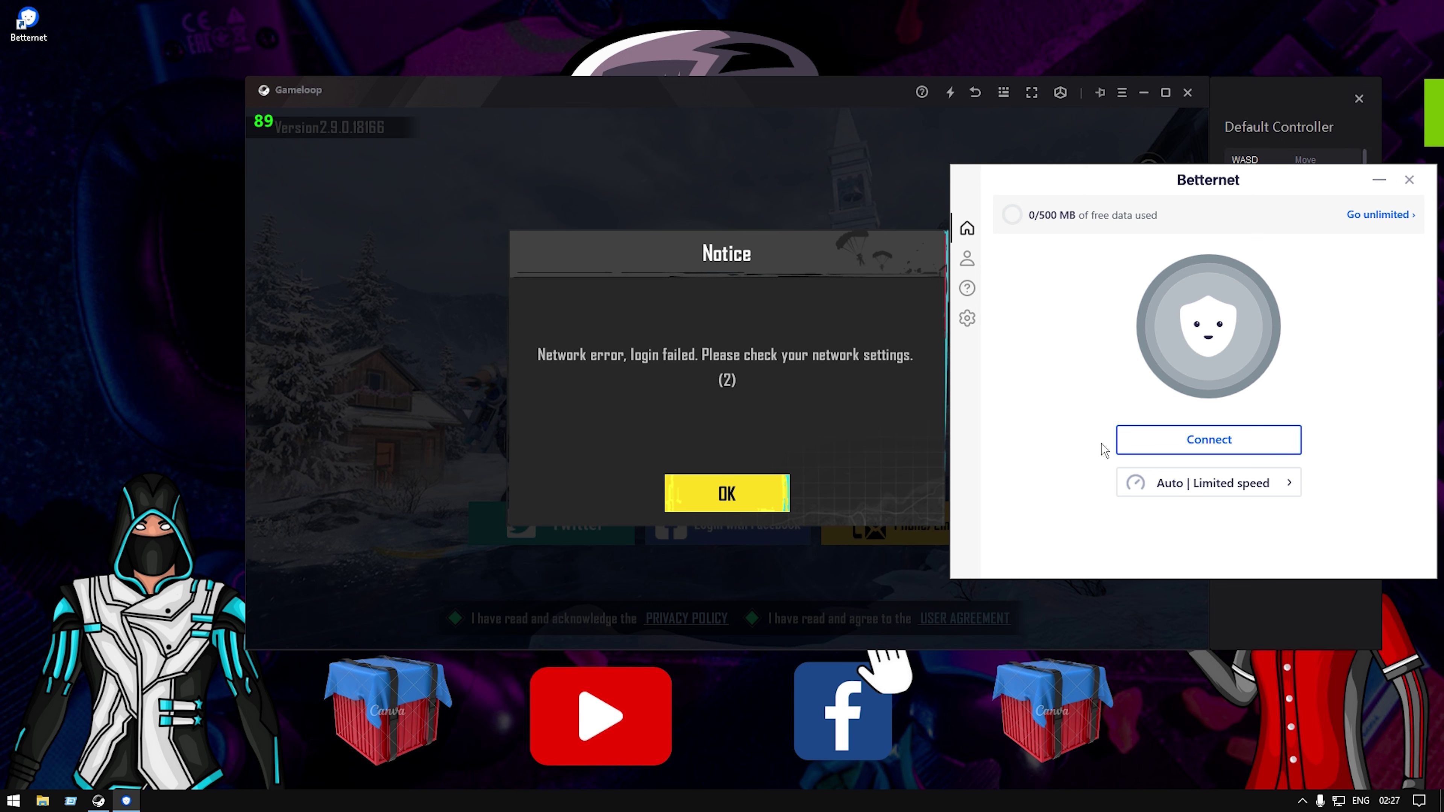
left_click(1217, 451)
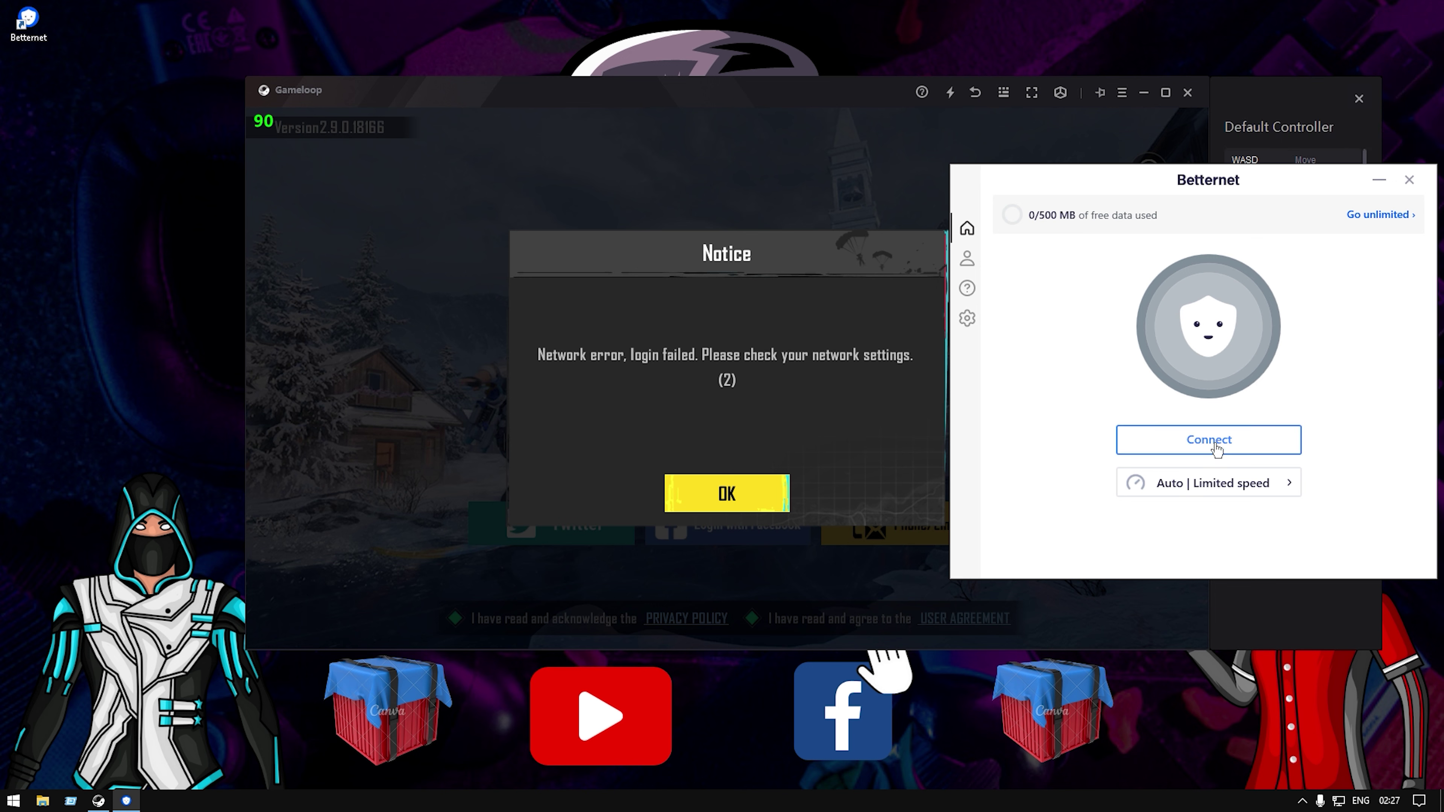
left_click_drag(1249, 199, 965, 154)
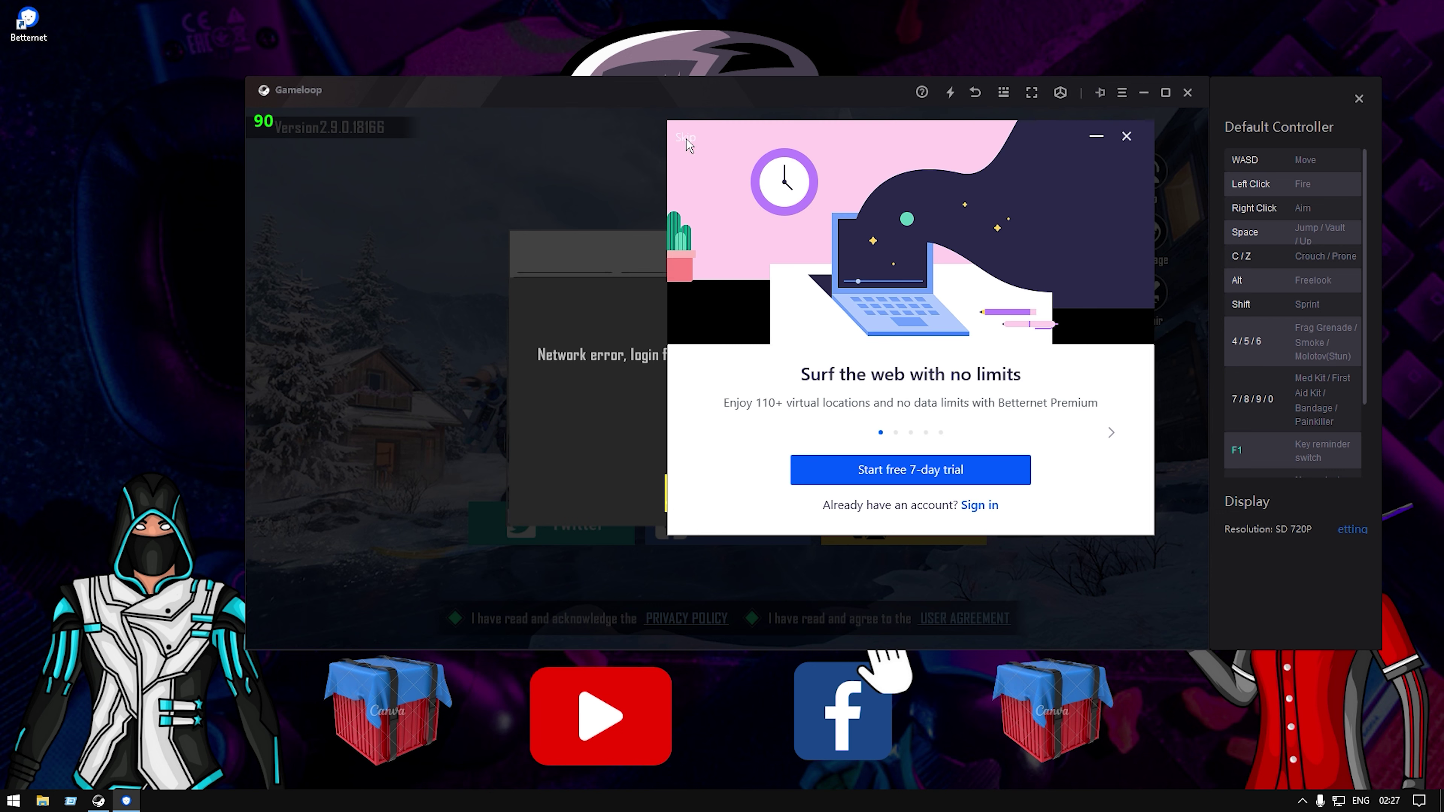
left_click(686, 138)
left_click(1093, 147)
Dismiss the network error notice and log in to the game with Facebook
left_click(727, 504)
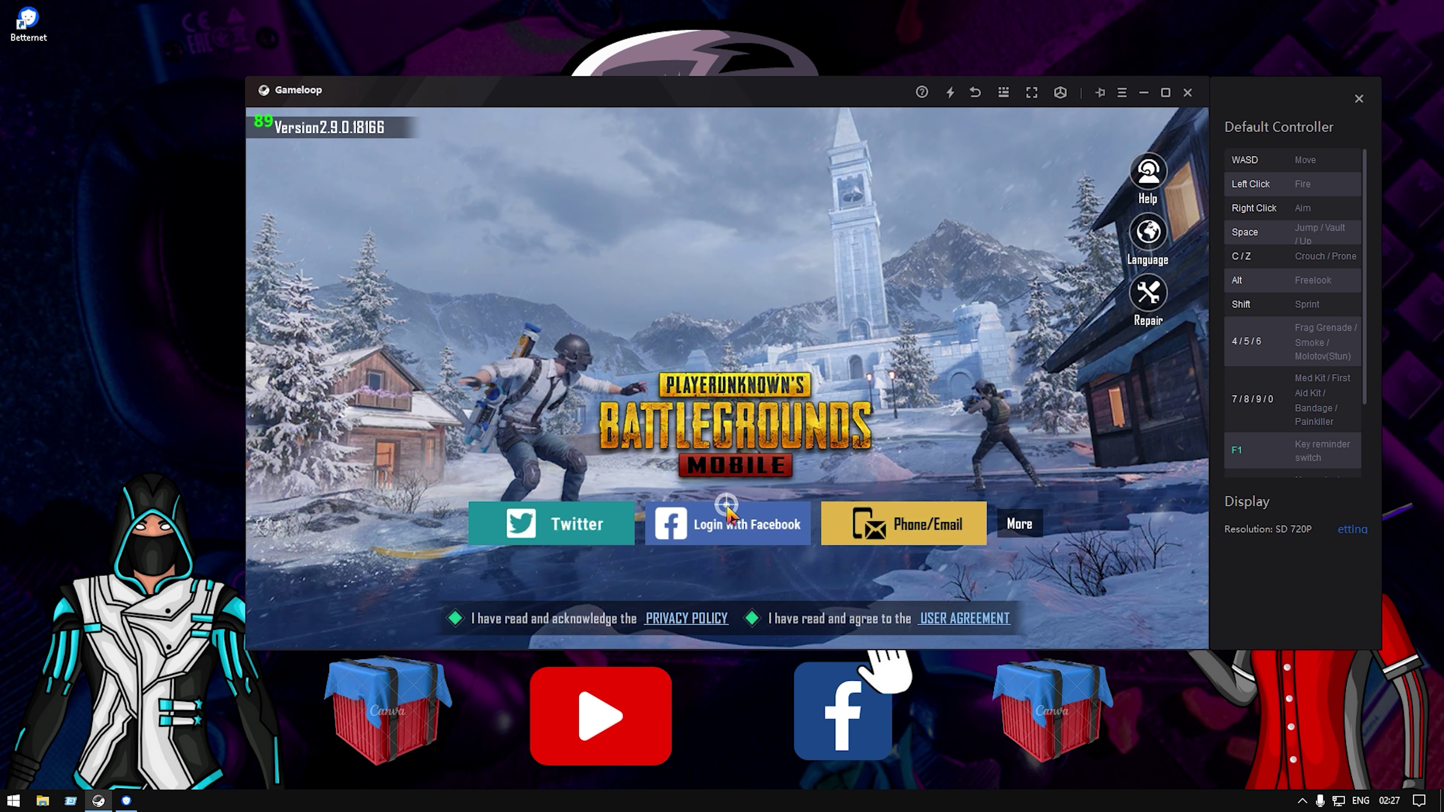
left_click(737, 538)
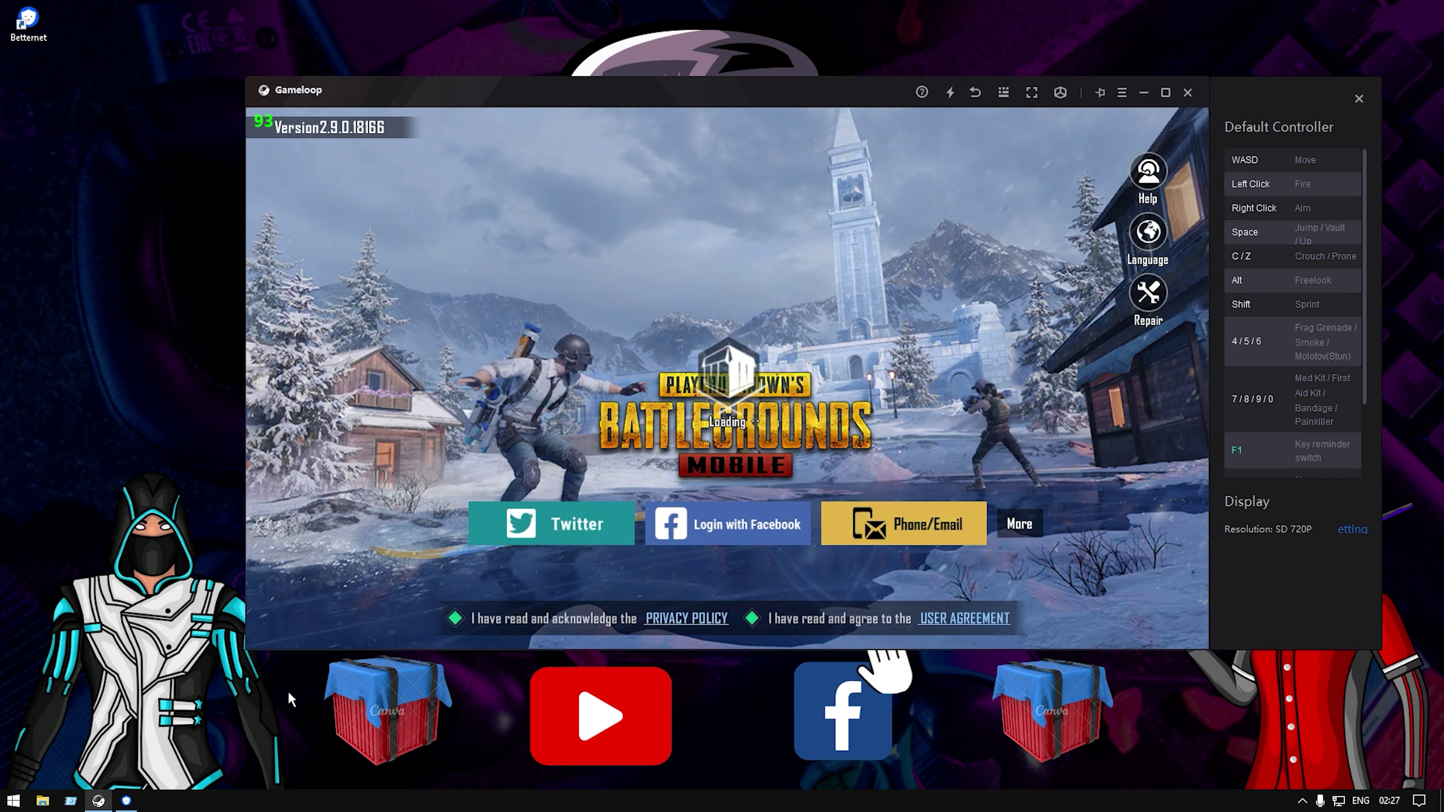
Disconnect the Betternet VPN and close the application
mouse_move(134, 801)
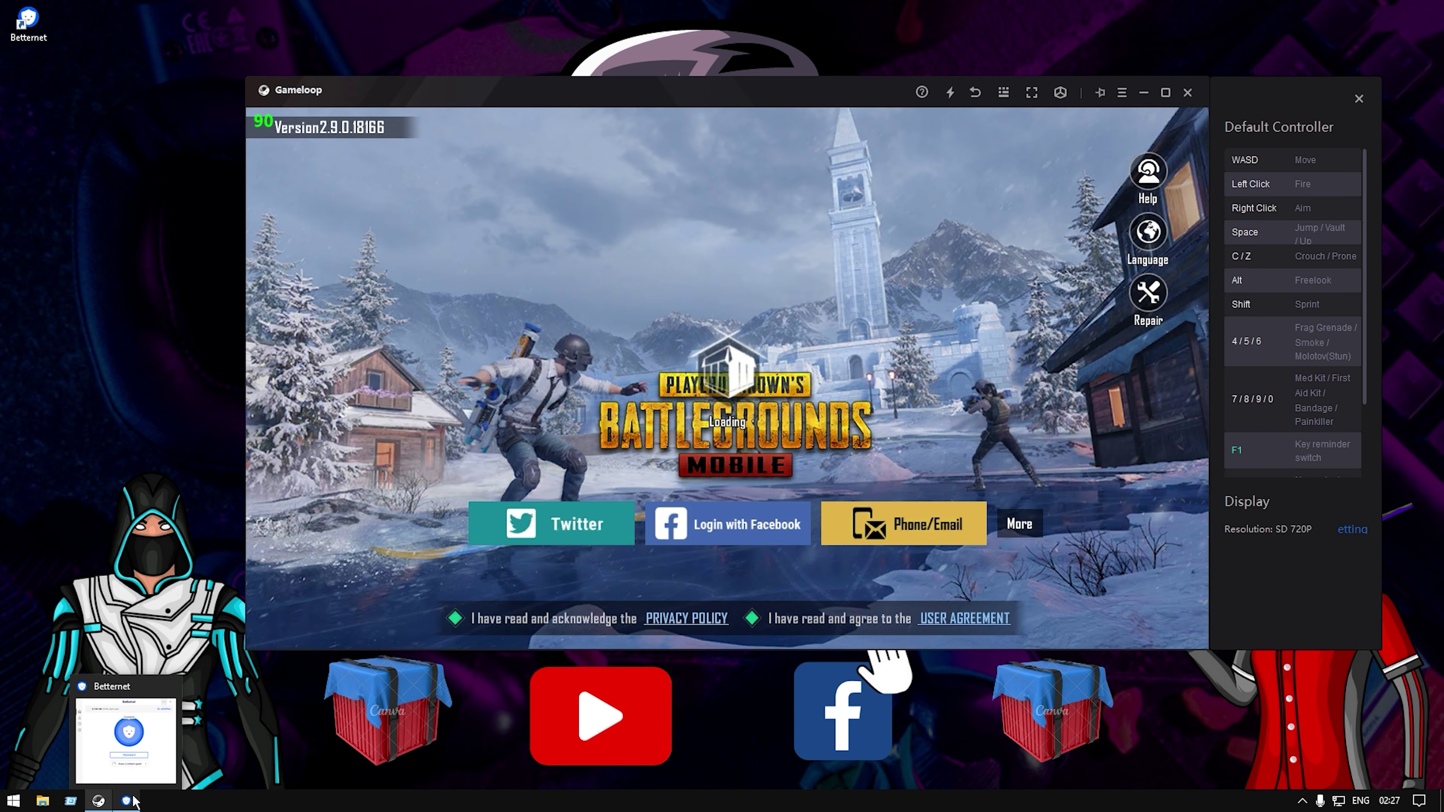
left_click(134, 801)
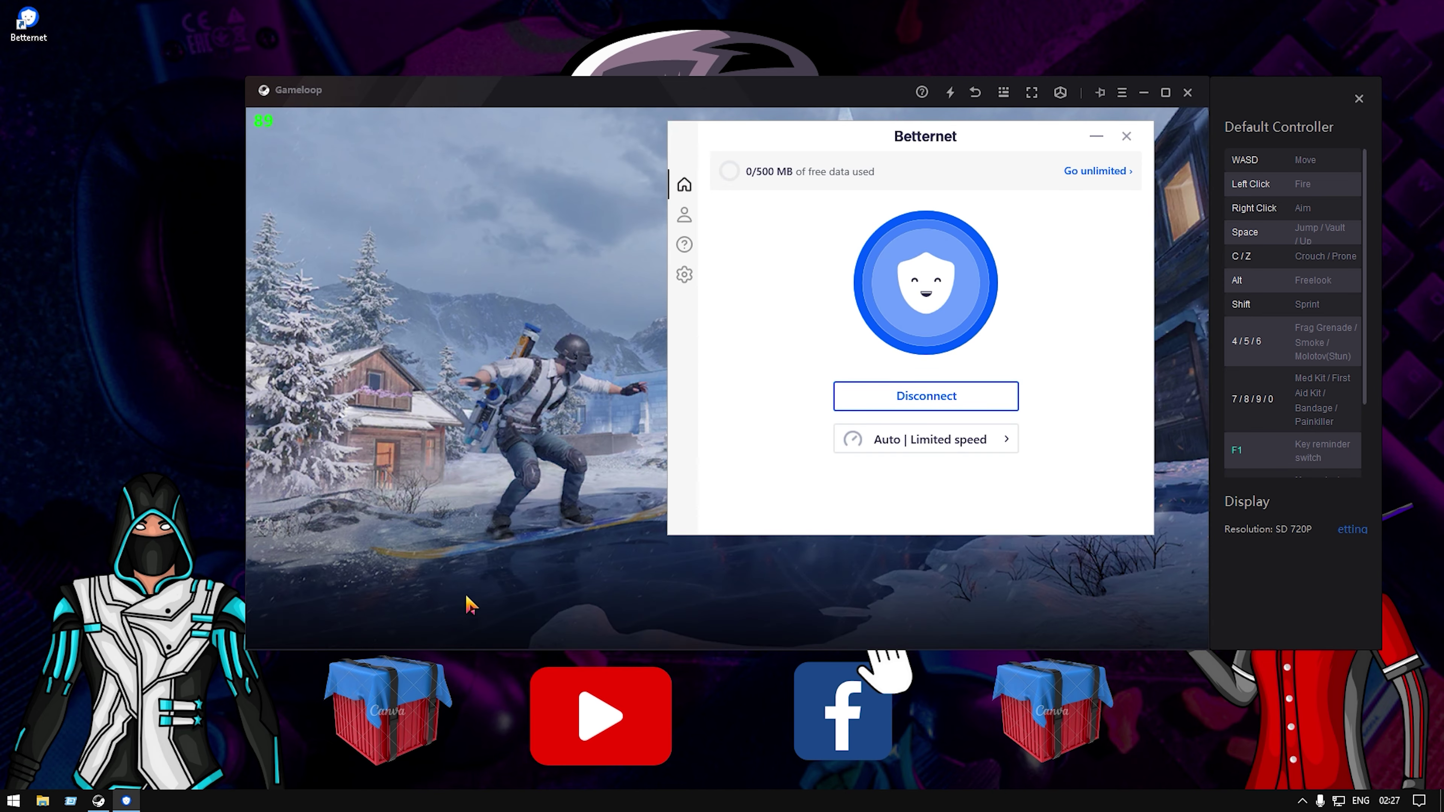
left_click(982, 397)
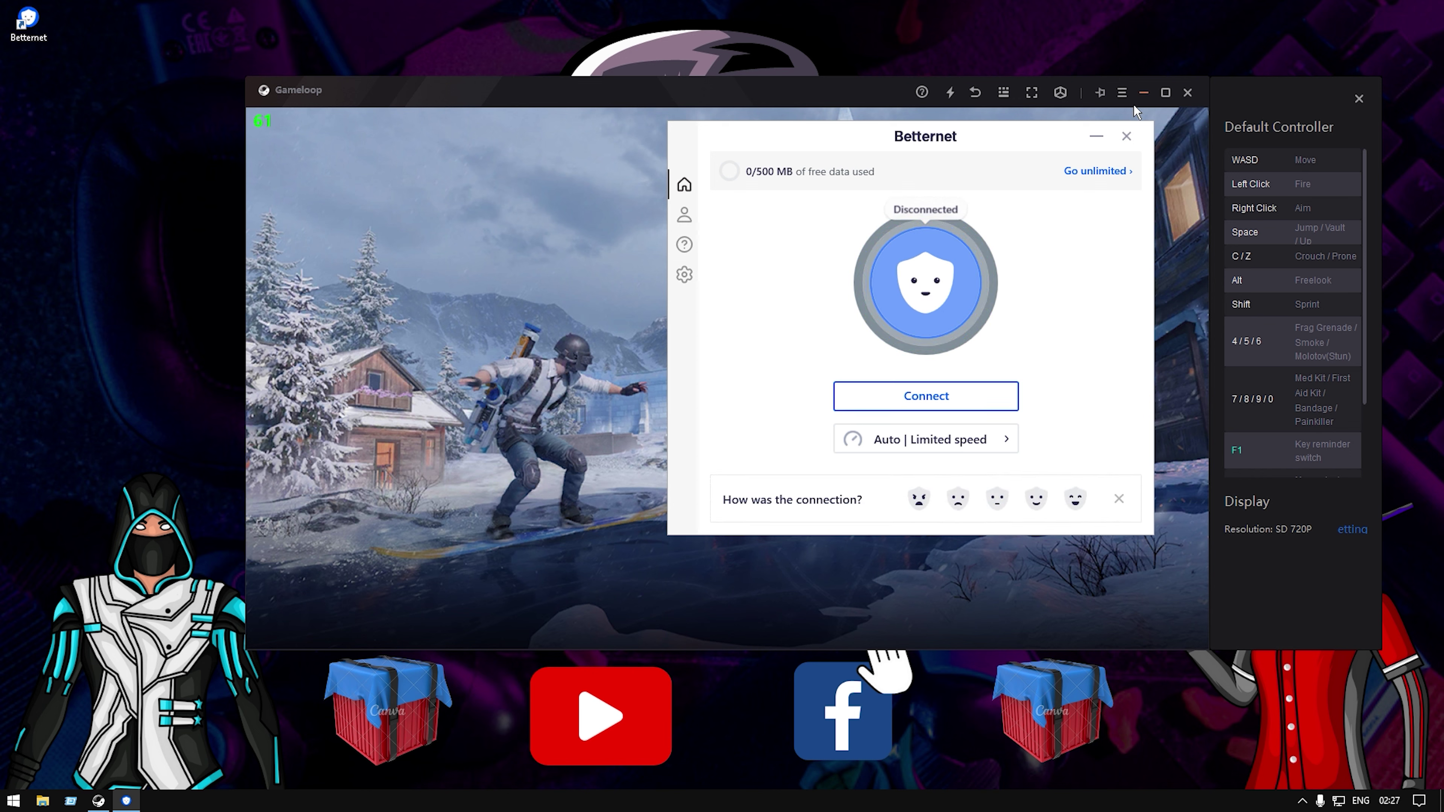
left_click(1126, 136)
left_click(1297, 807)
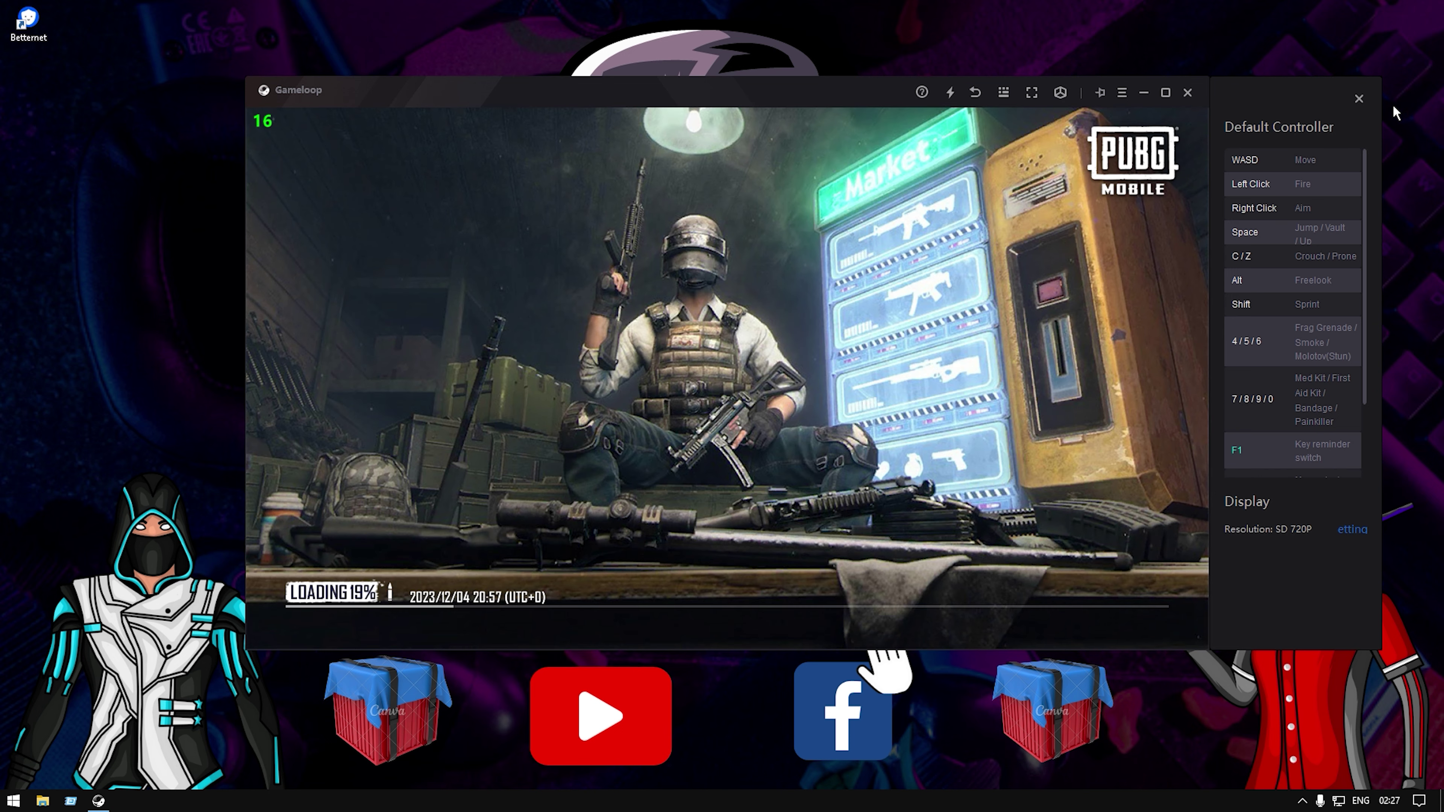
Close the emulator's Default Controller panel and switch the game to full screen
left_click(1358, 100)
left_click(1360, 101)
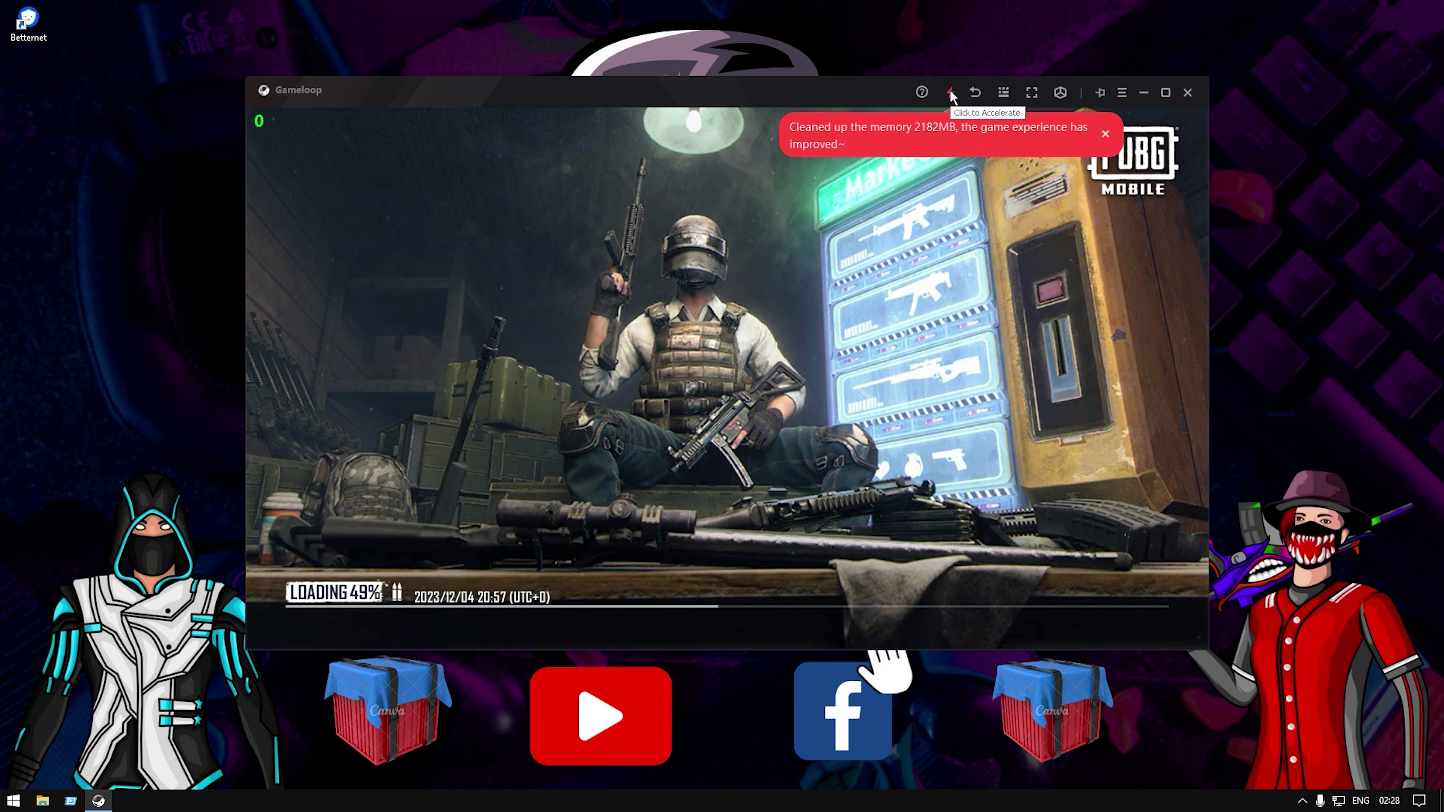
key("F11")
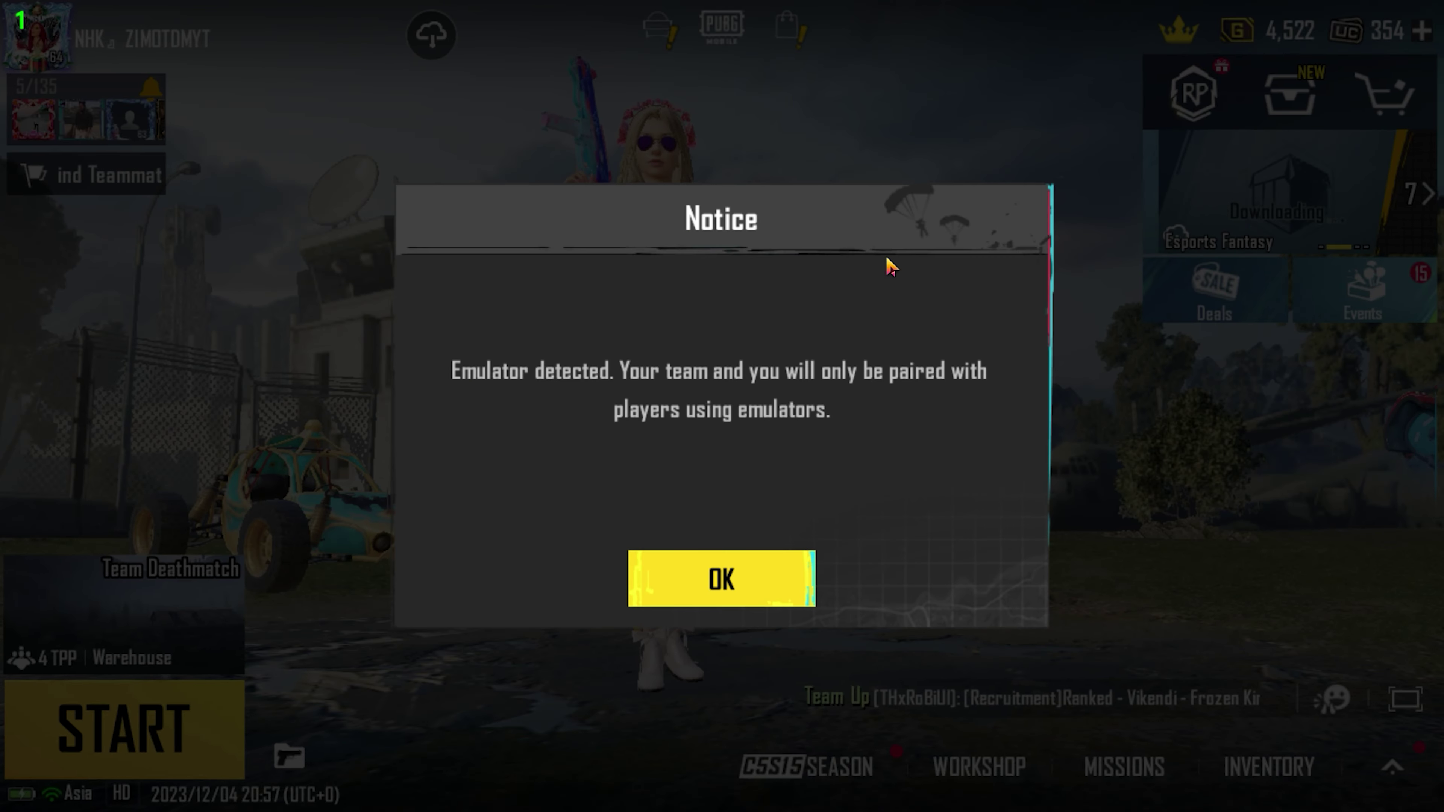
Dismiss the emulator detection notice and close the event pages to reach the lobby
left_click(779, 589)
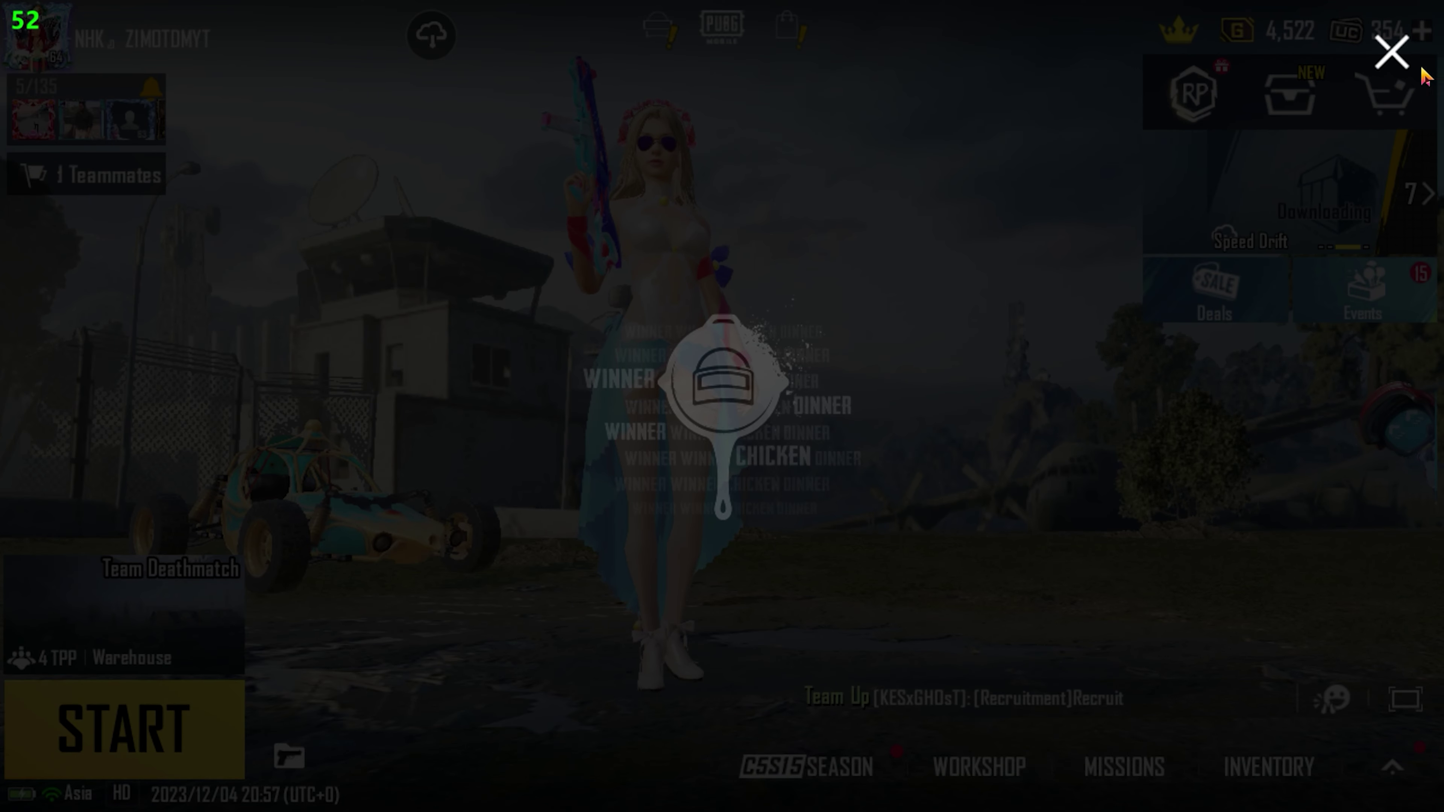
left_click(1392, 52)
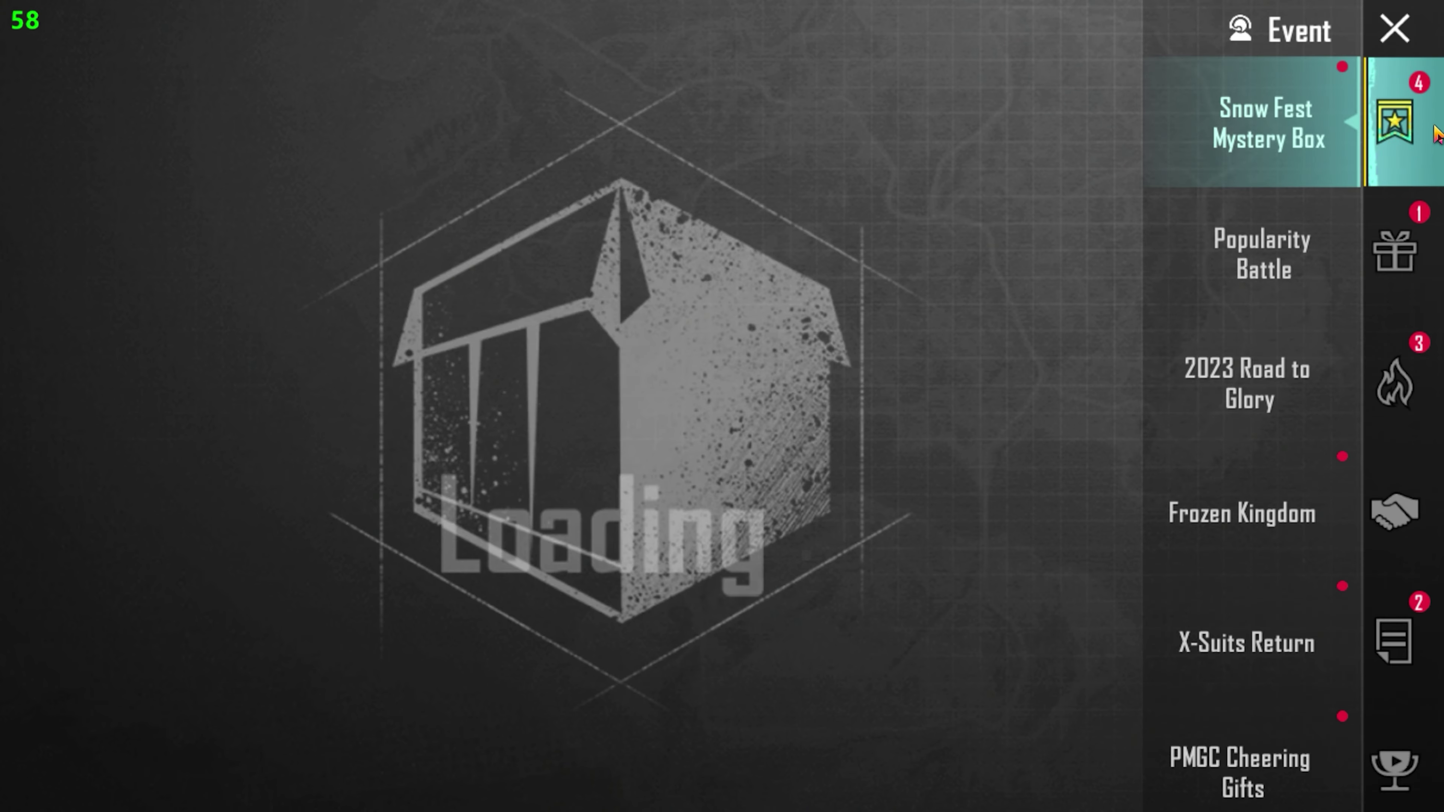
left_click(1428, 23)
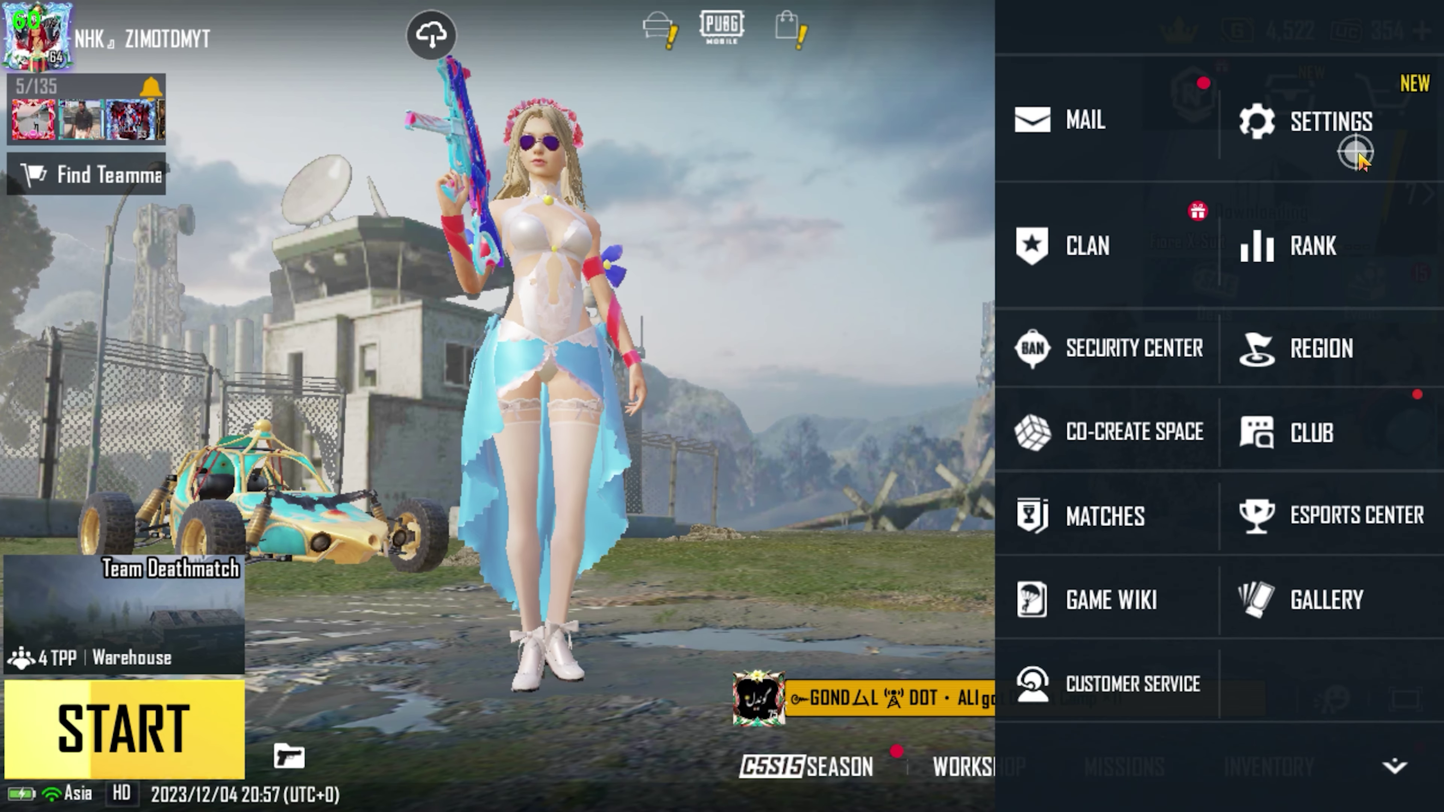
Open the game's Graphics & Audio settings and examine the Combat and Lobby graphics, frame rate, style and general display options
left_click(1241, 120)
left_click(1352, 285)
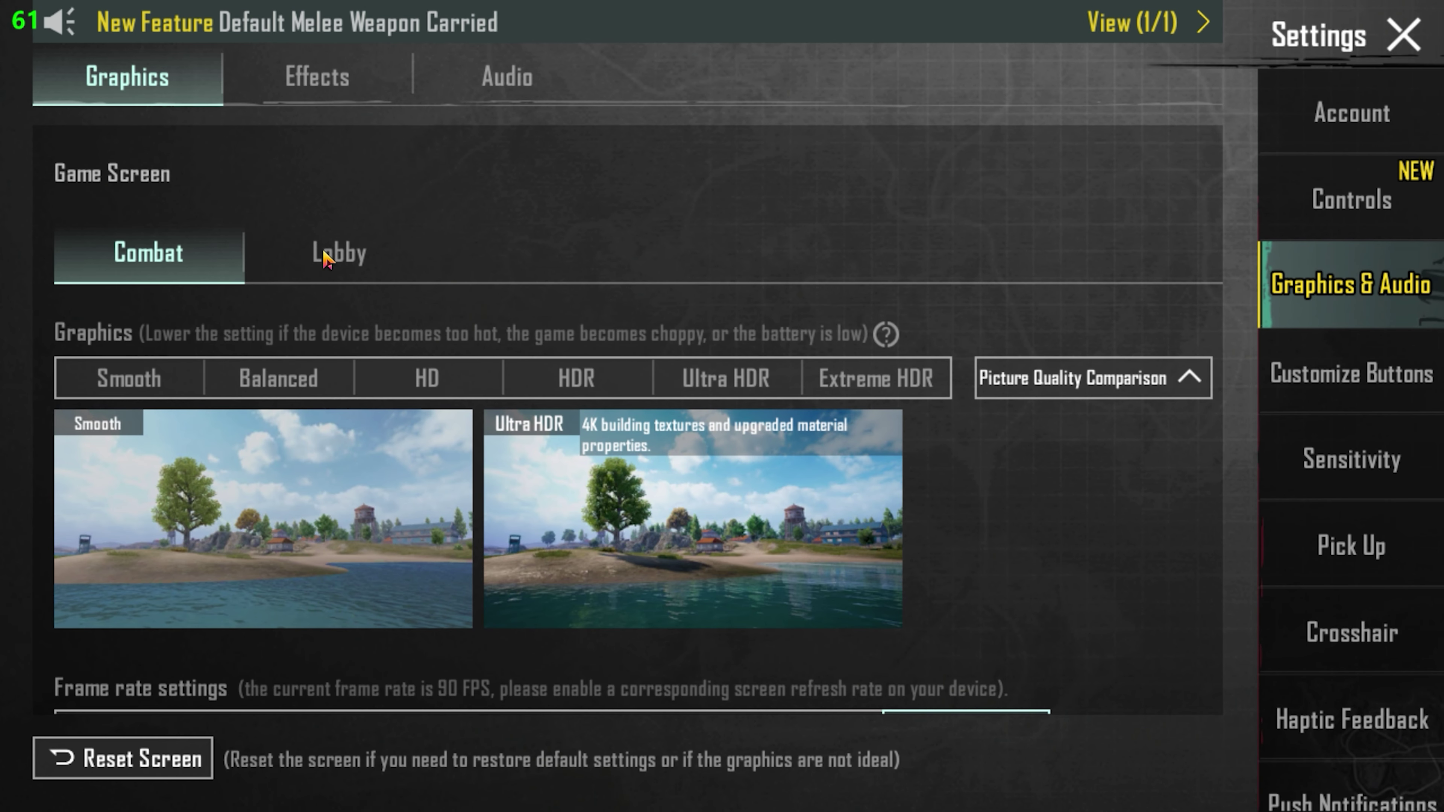
left_click(347, 278)
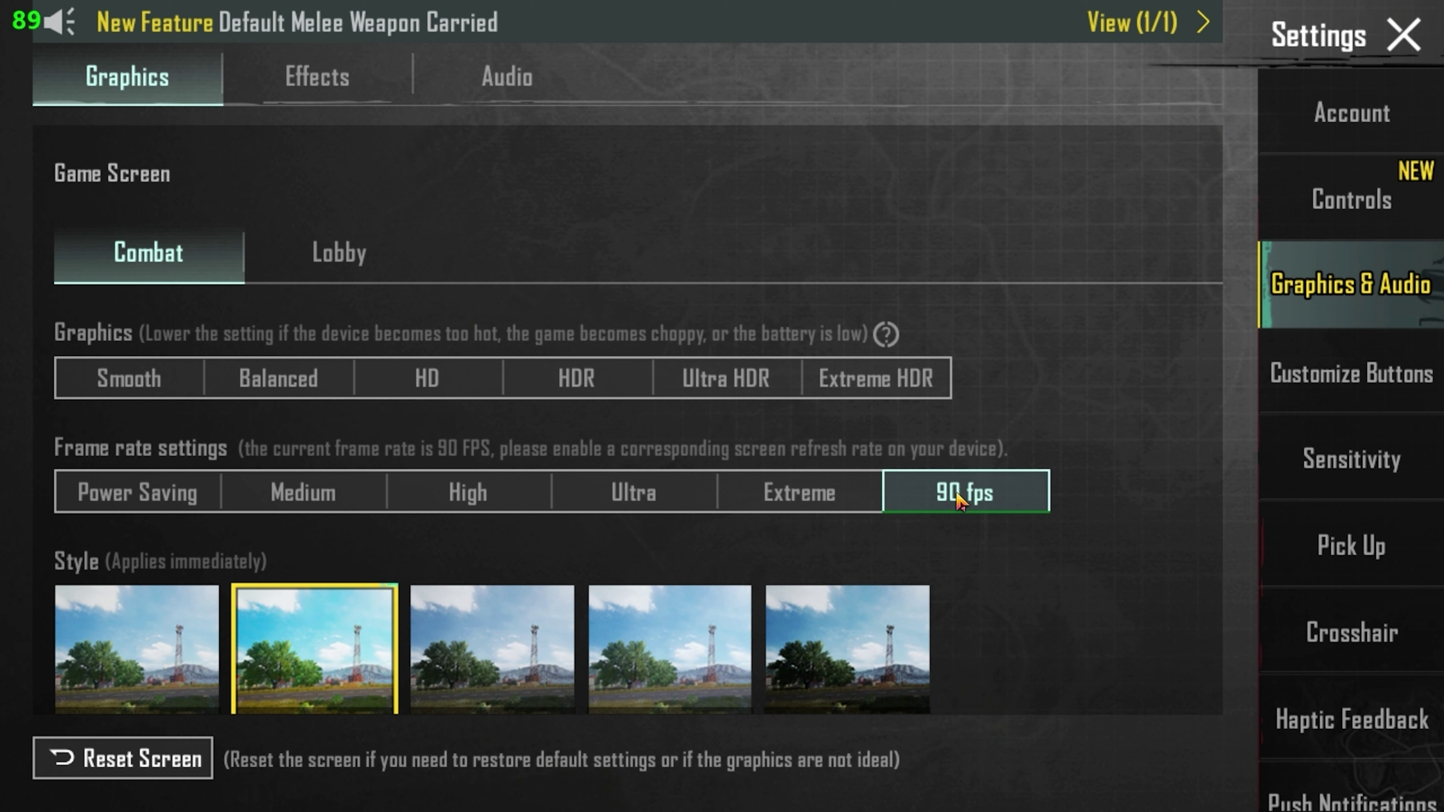
left_click(323, 239)
scroll(982, 493, "down", 5)
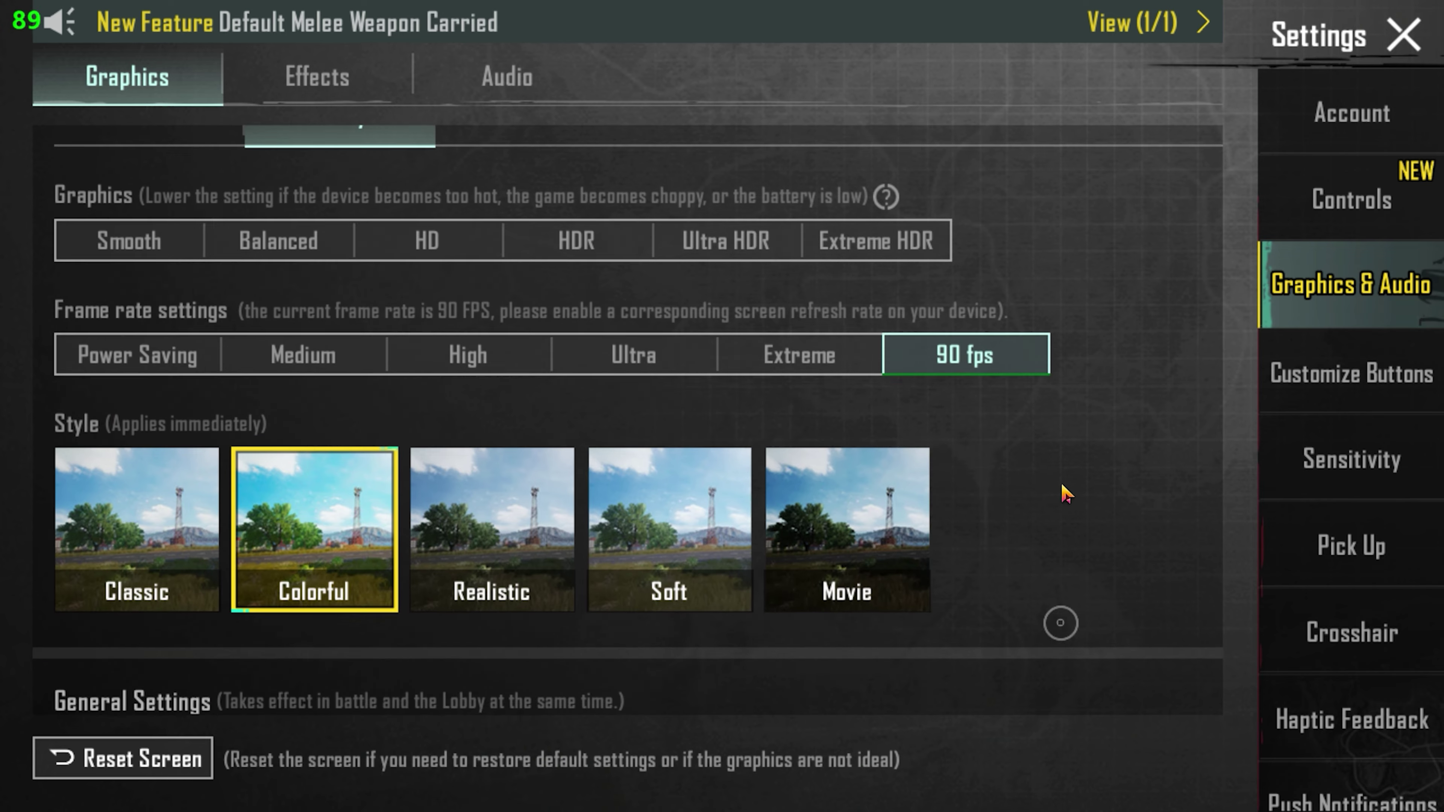
scroll(1125, 394, "up", 5)
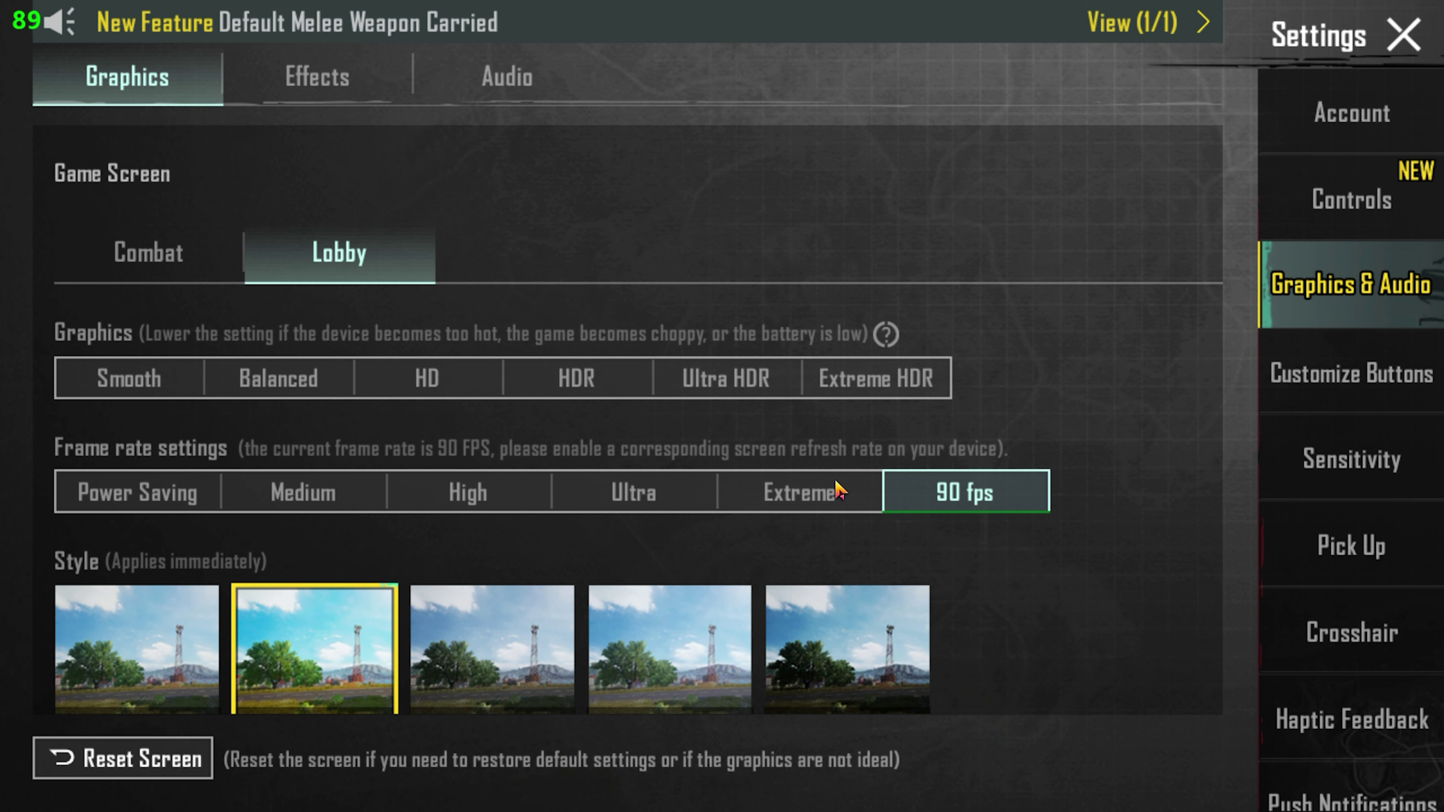
scroll(1030, 515, "down", 10)
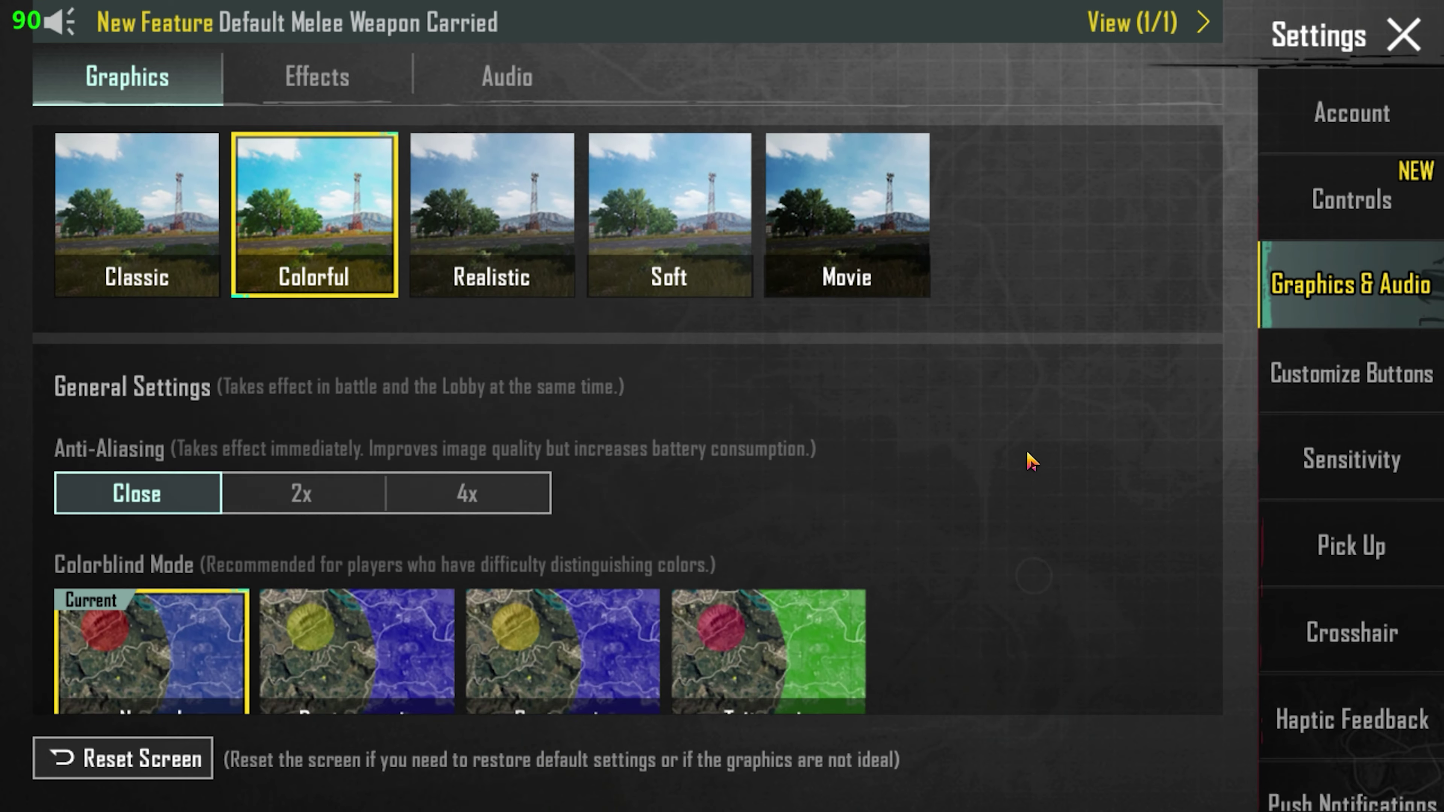
scroll(954, 530, "down", 5)
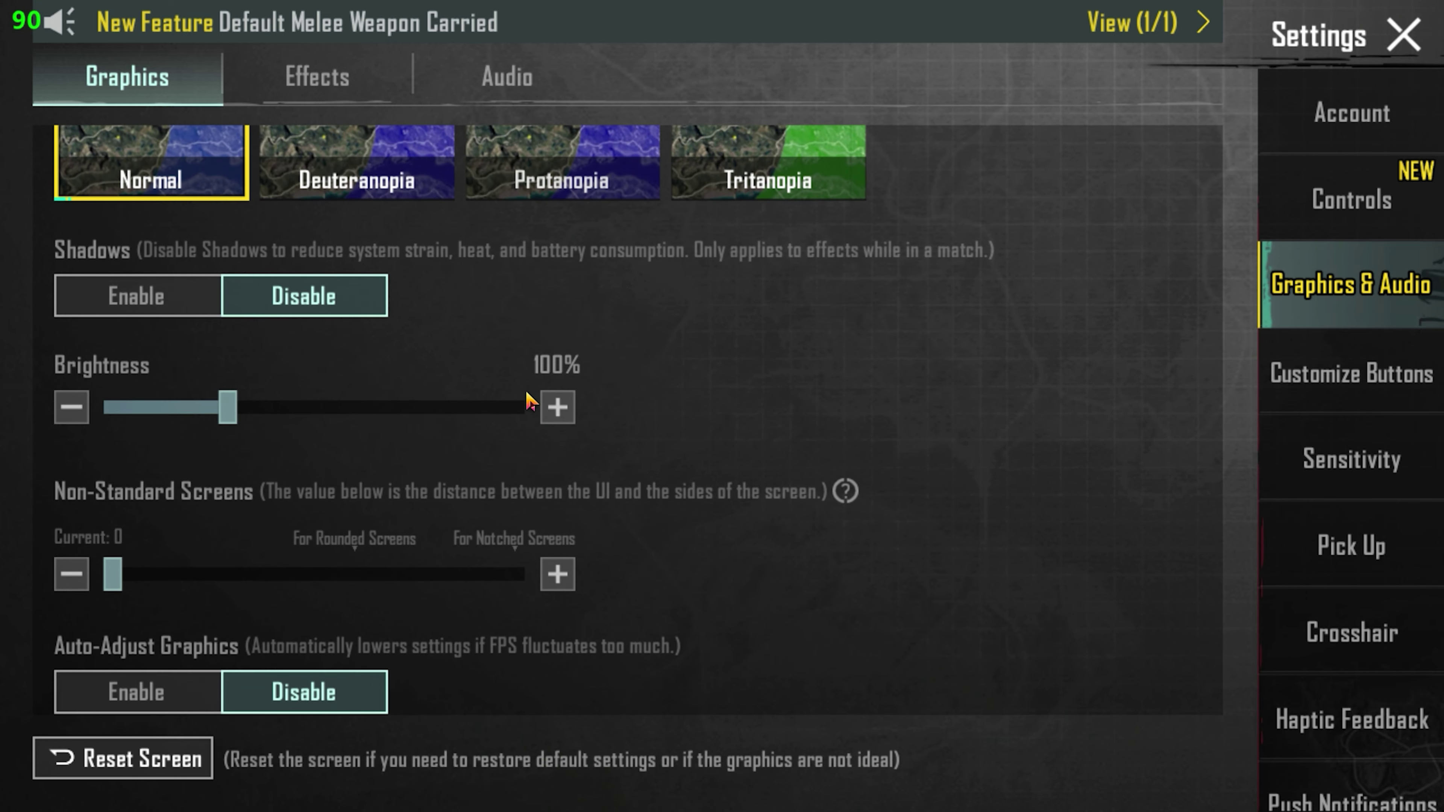
mouse_move(228, 410)
left_mouse_down()
mouse_move(113, 411)
mouse_move(233, 435)
left_mouse_up()
scroll(625, 427, "up", 10)
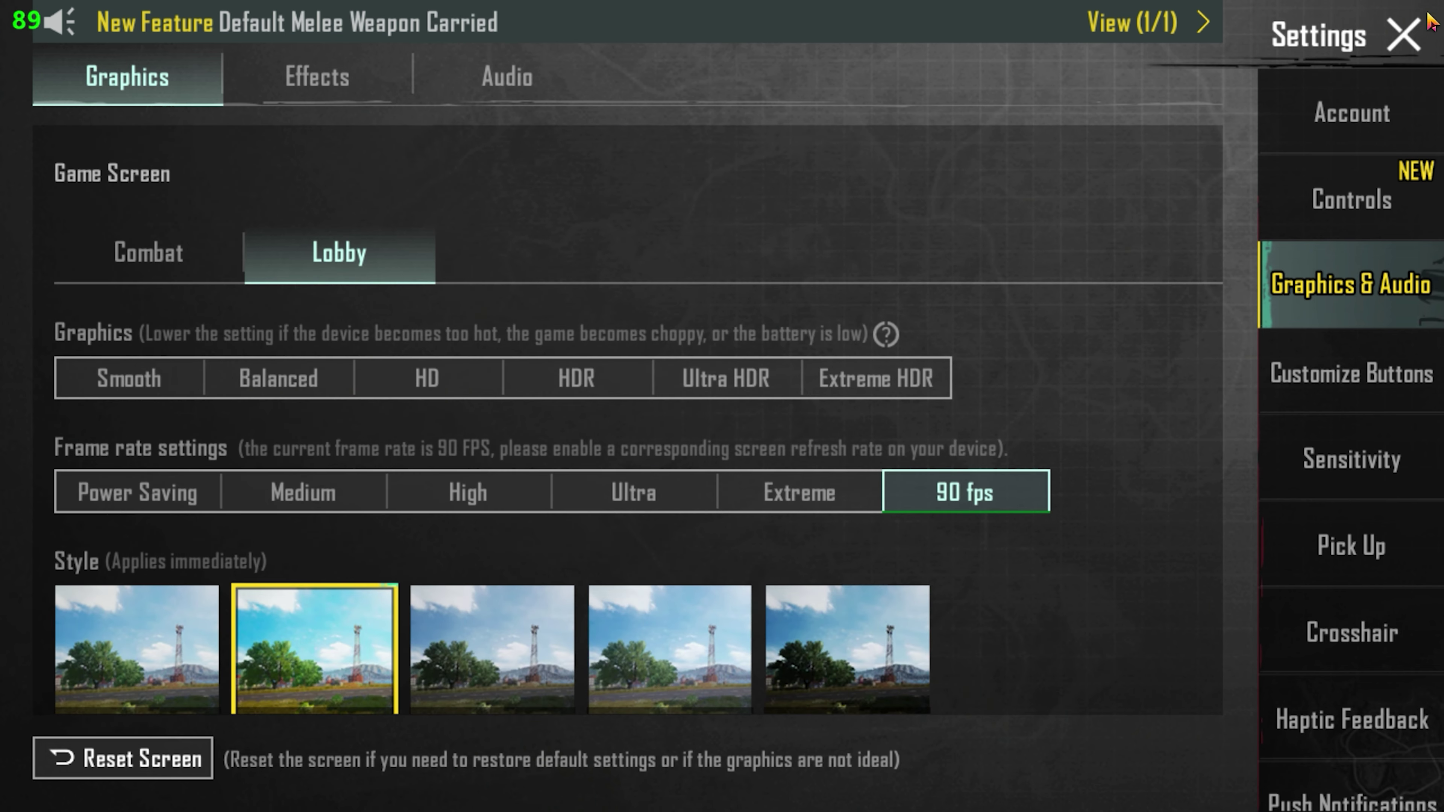
Close the settings and the lobby side menu, and rotate the character in the lobby
left_click(1403, 34)
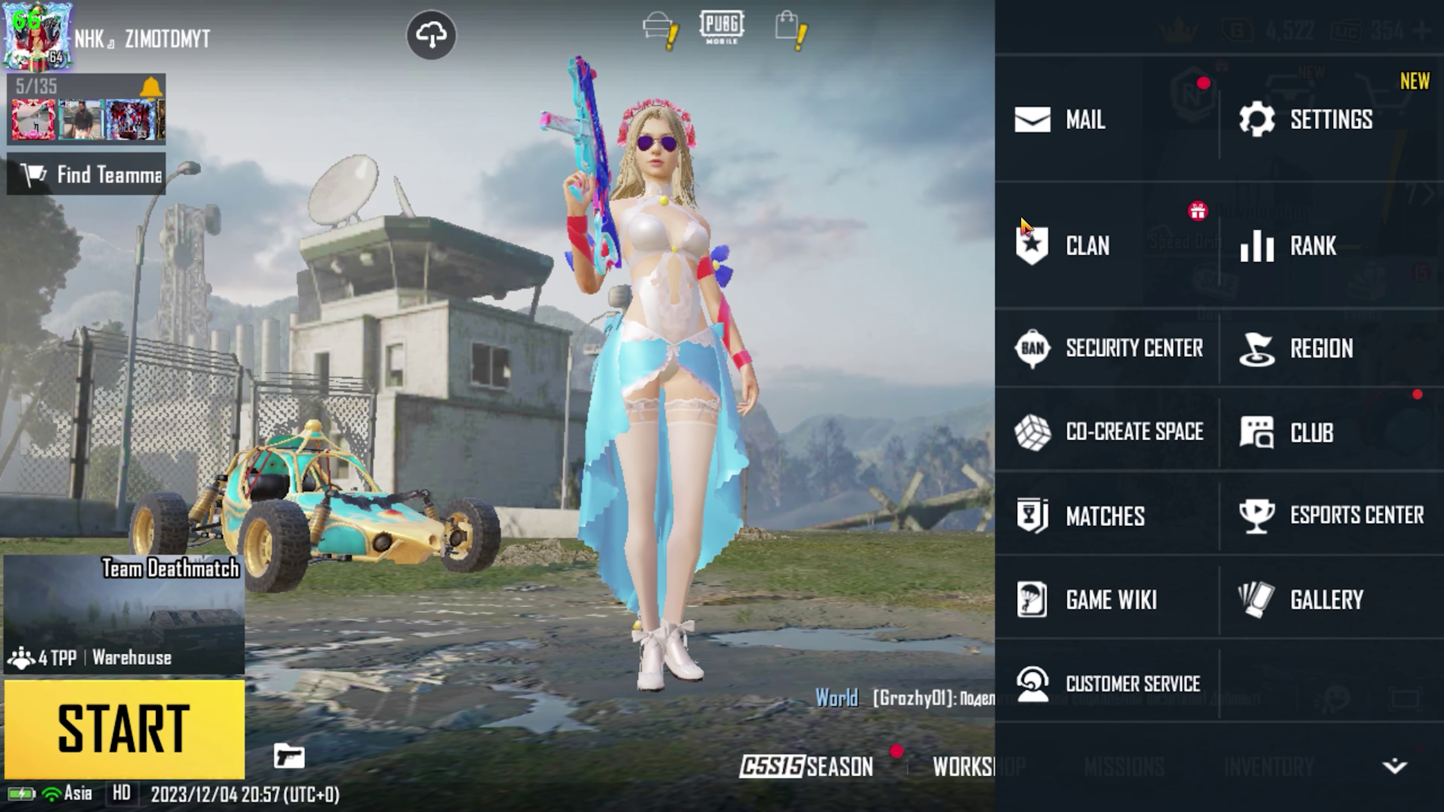
left_click(941, 269)
left_click_drag(825, 341, 650, 414)
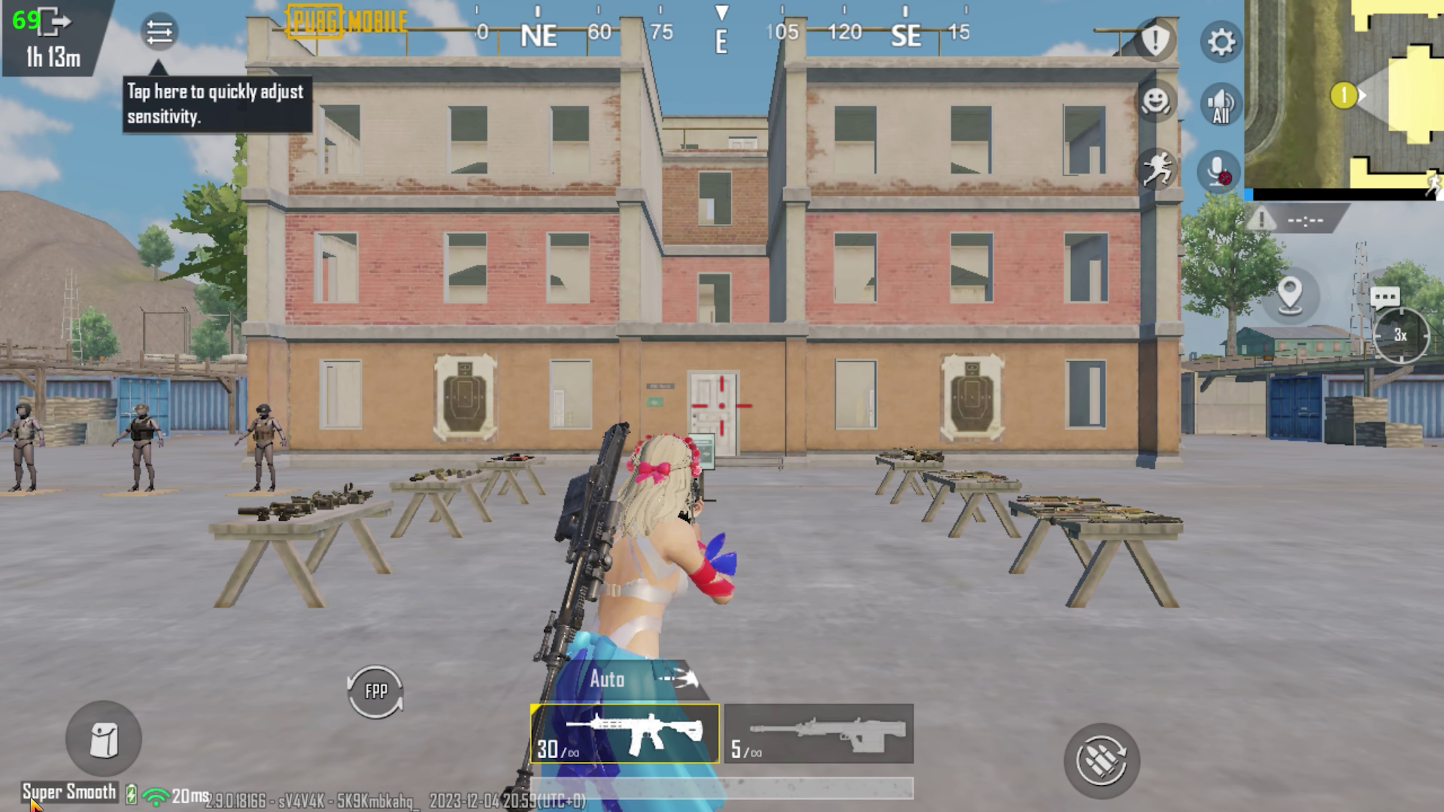
Mute the voice chat speaker in the training ground
left_click(1220, 103)
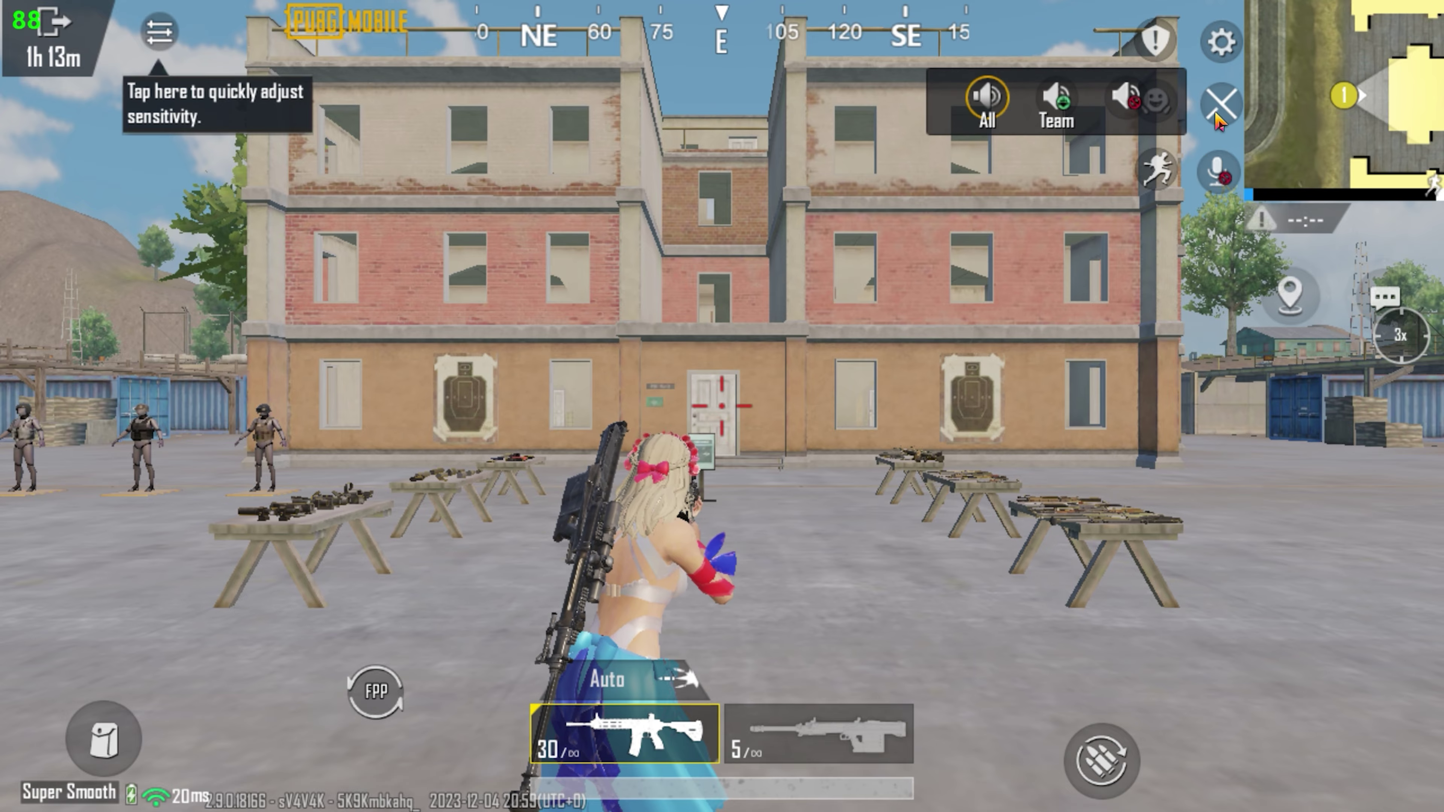
left_click(1135, 97)
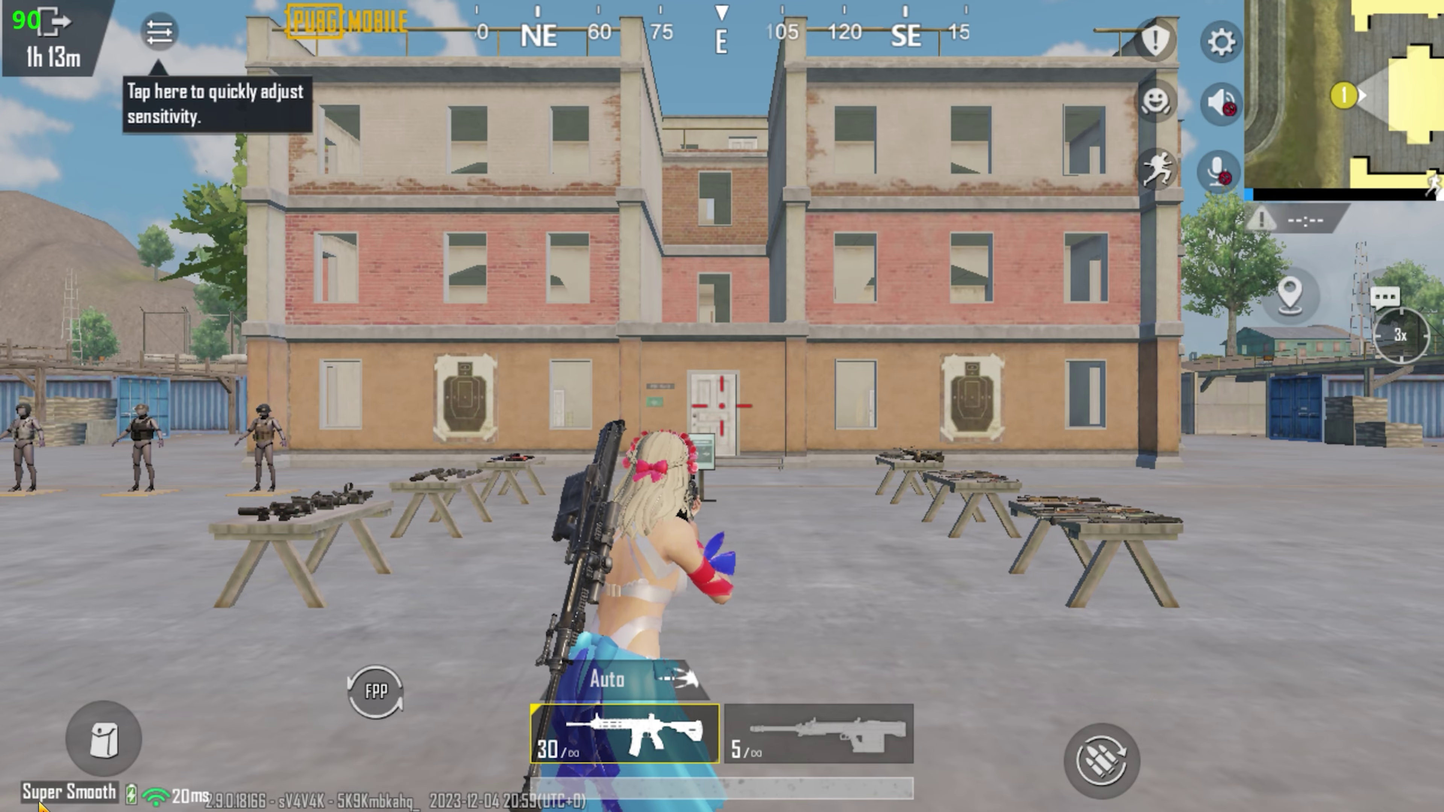
Sprint away from the training building and turn the character northwest toward the parked vehicles
key("shift")
left_click_drag(1080, 512, 966, 515)
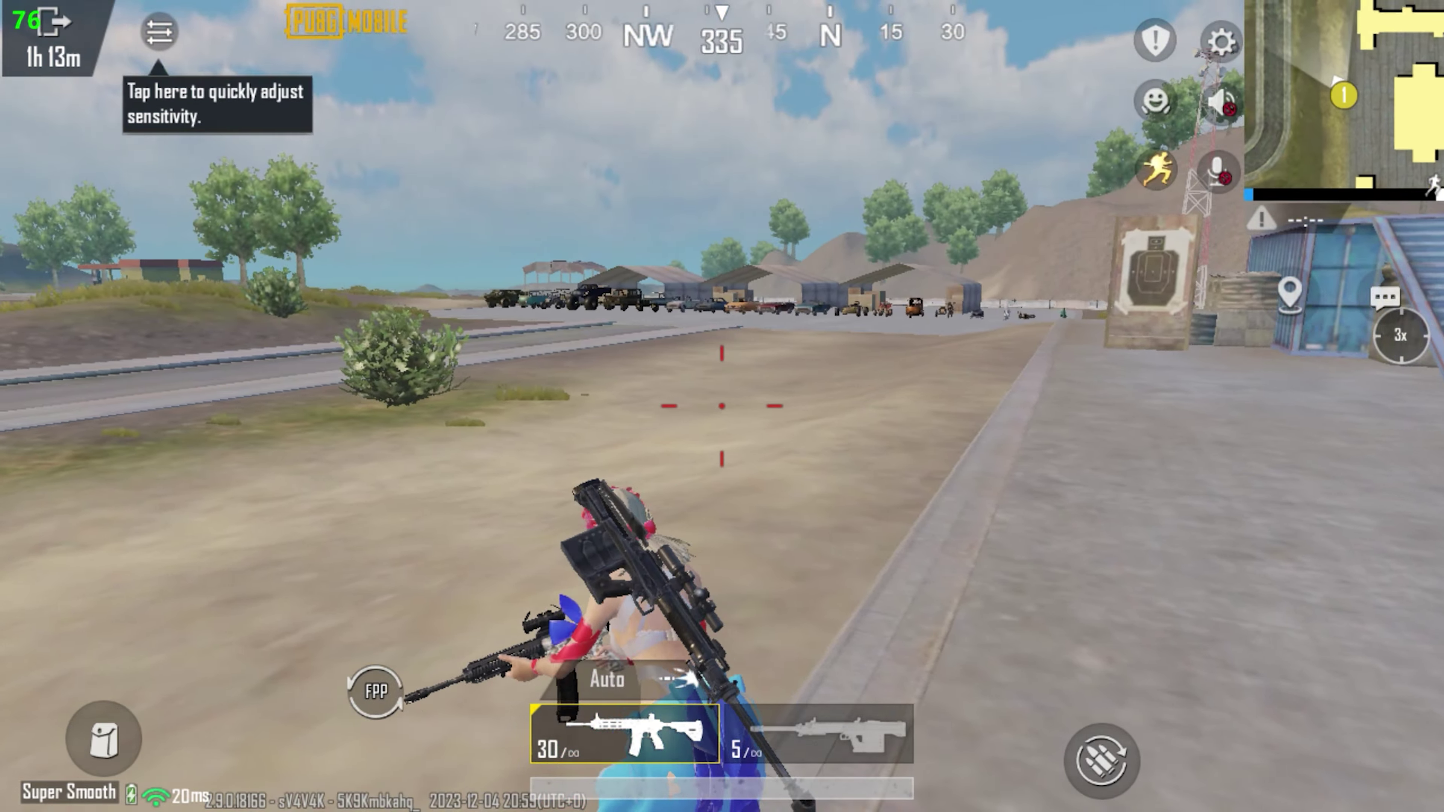